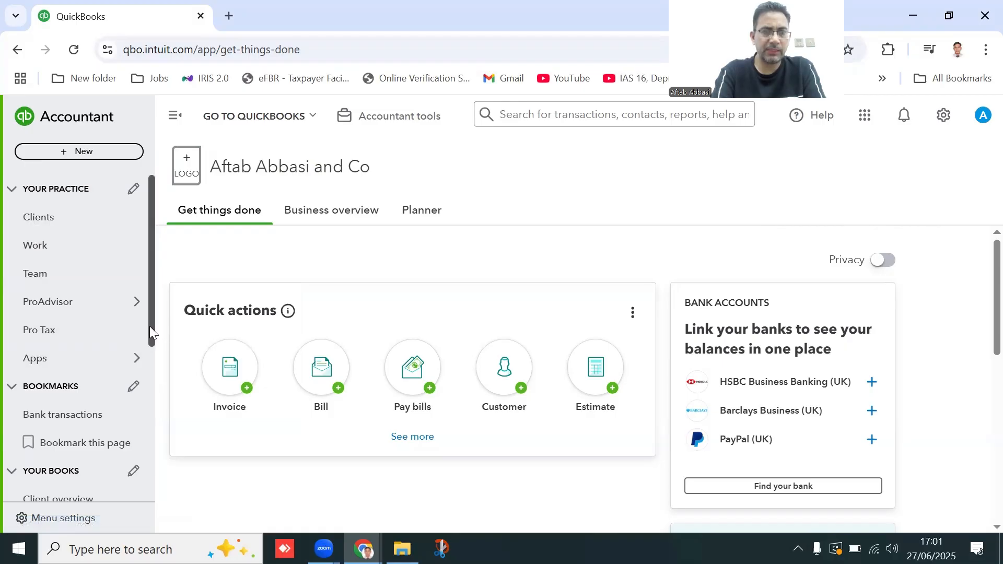
Go to the Bank transactions page from the Transactions menu in the left sidebar.
drag(151, 331, 172, 477)
mouse_move(112, 343)
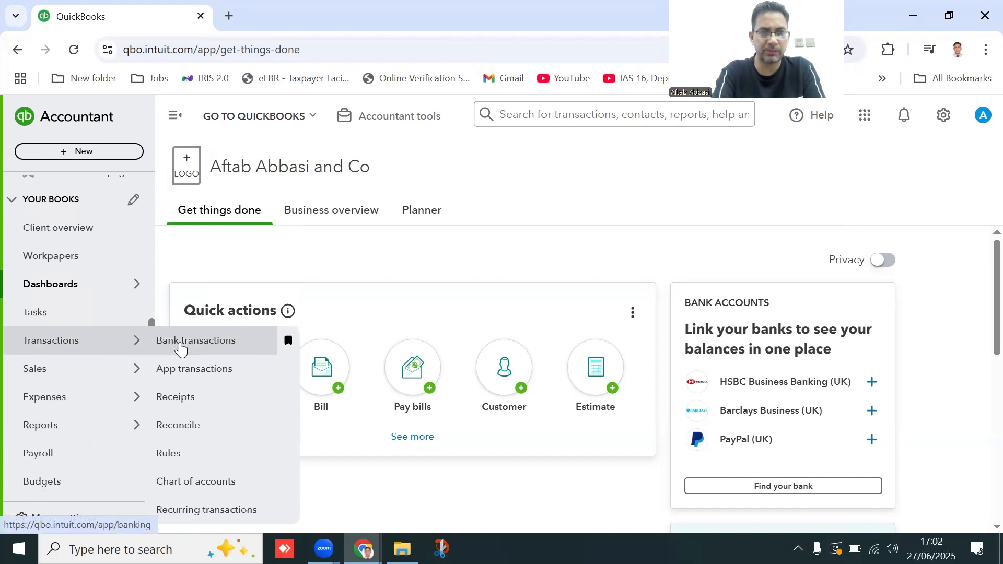
click(181, 349)
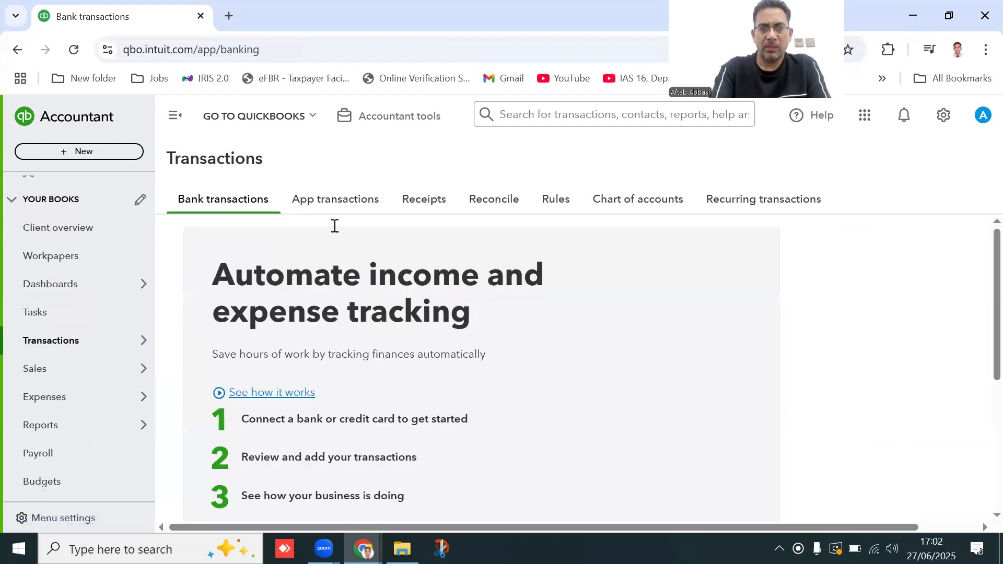
scroll(981, 292, down, 3)
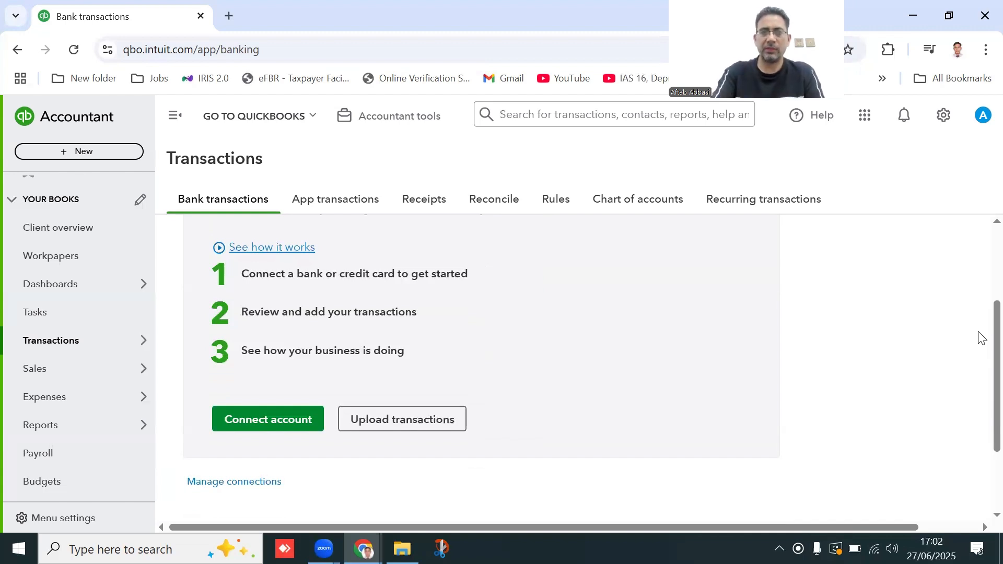
Choose Upload transactions and look over the Import bank transactions page.
click(387, 427)
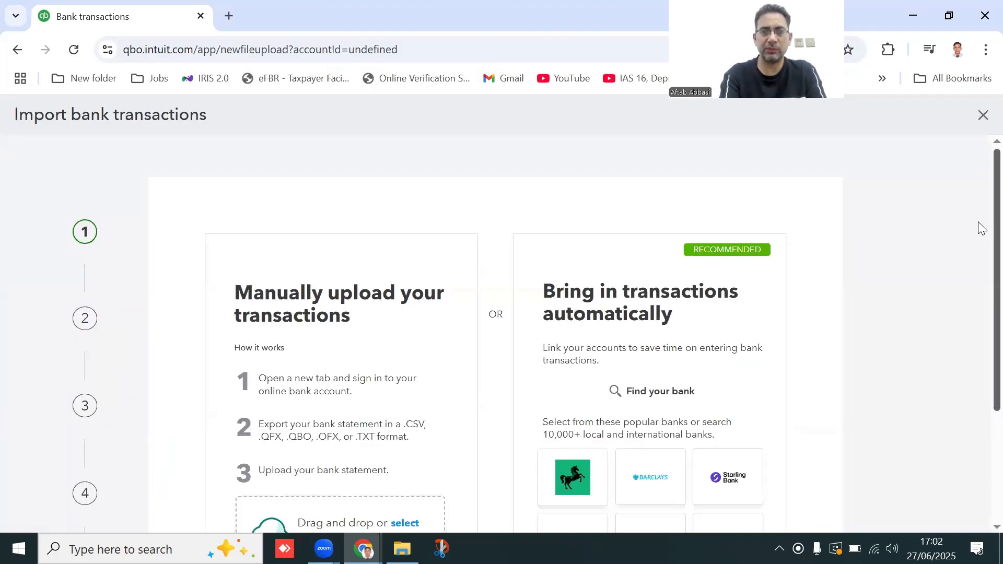
scroll(980, 246, down, 2)
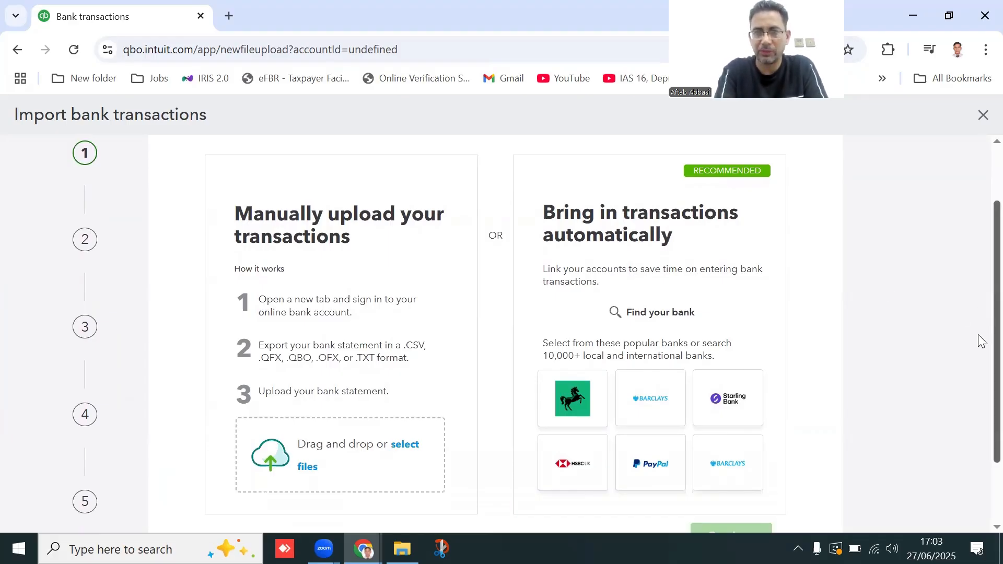
scroll(981, 341, down, 2)
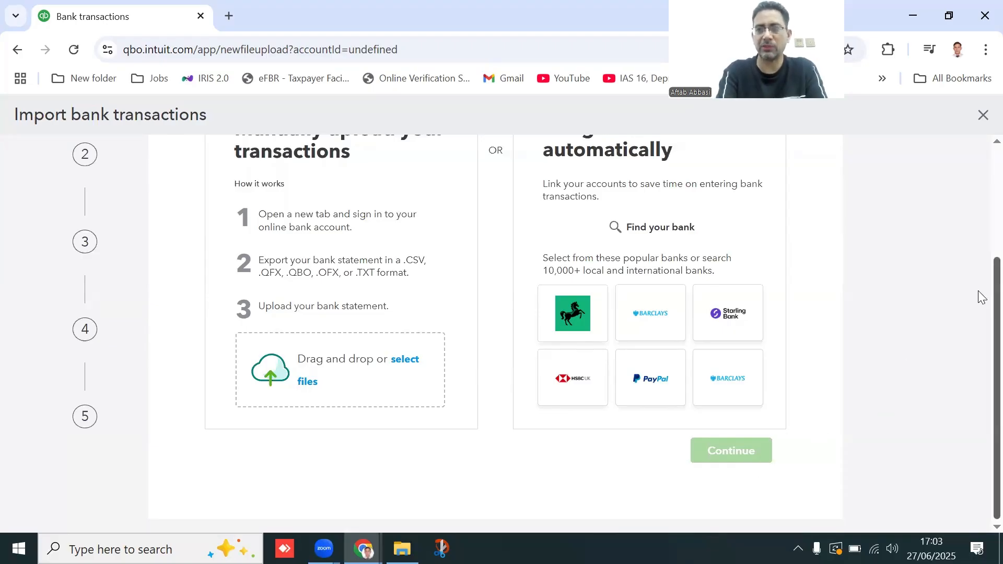
scroll(982, 260, up, 1)
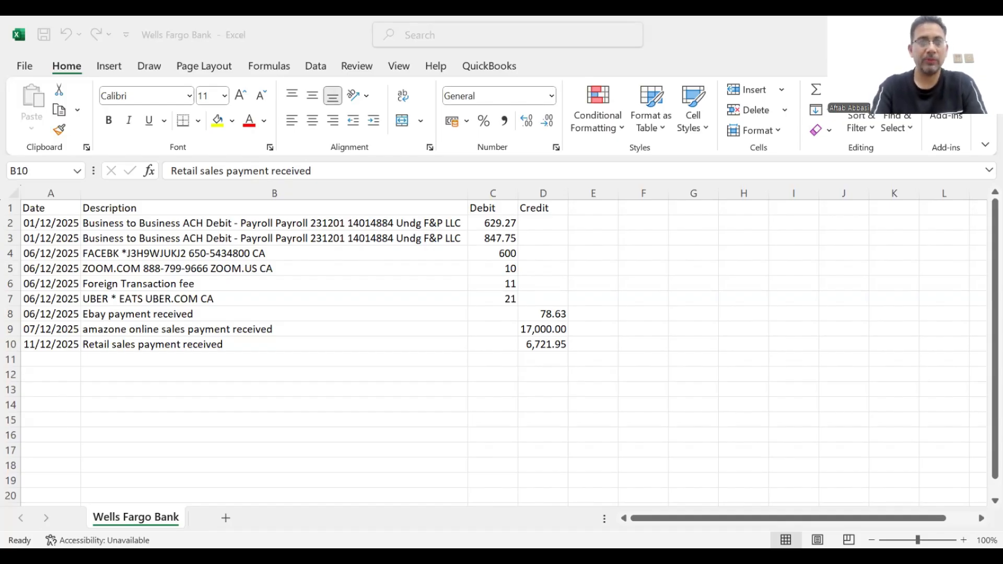
Switch to the Wells Fargo Bank workbook and check how the Date column values are formatted.
click(51, 223)
click(64, 225)
click(53, 266)
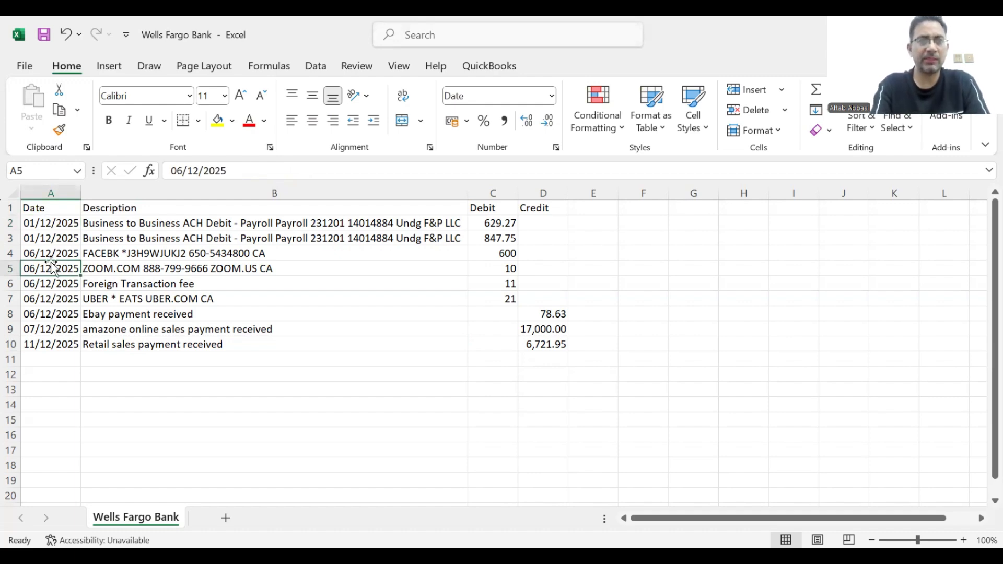
Review the payroll rows' descriptions, debit and empty credit, then return to the browser.
click(146, 234)
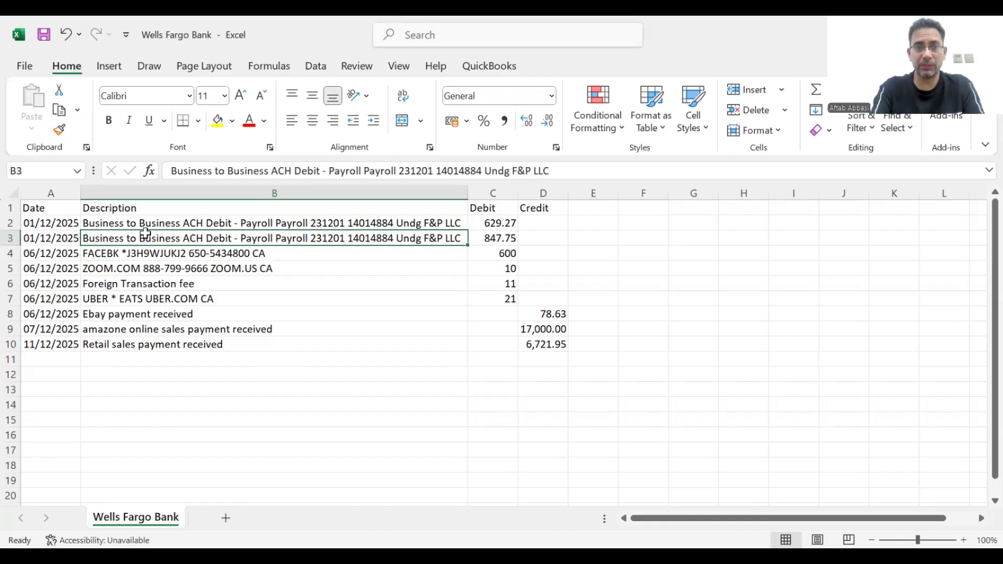
click(122, 217)
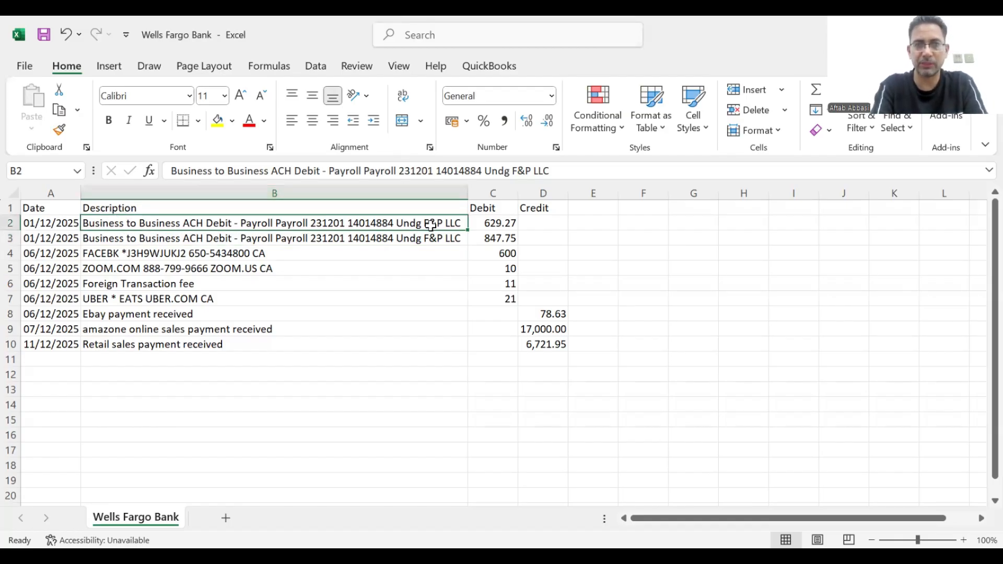
click(494, 235)
click(558, 235)
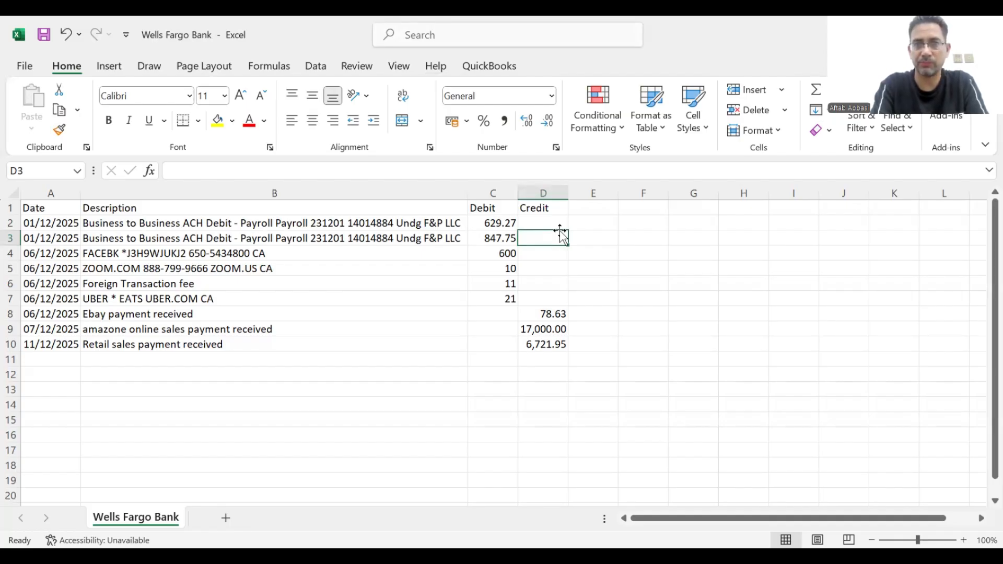
key(alt+Tab)
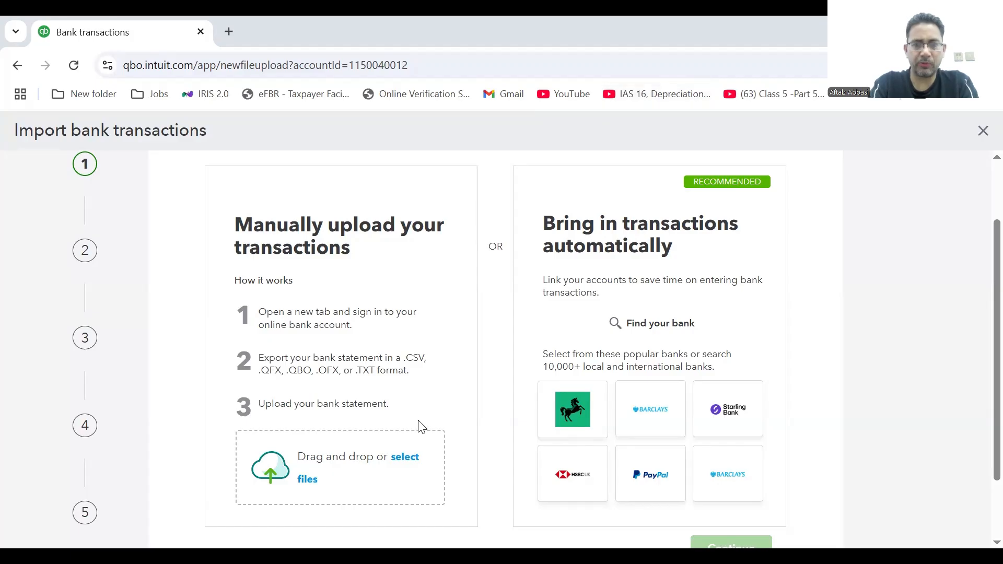
Upload Wells Fargo Bank.csv from the Open dialog and continue.
click(409, 458)
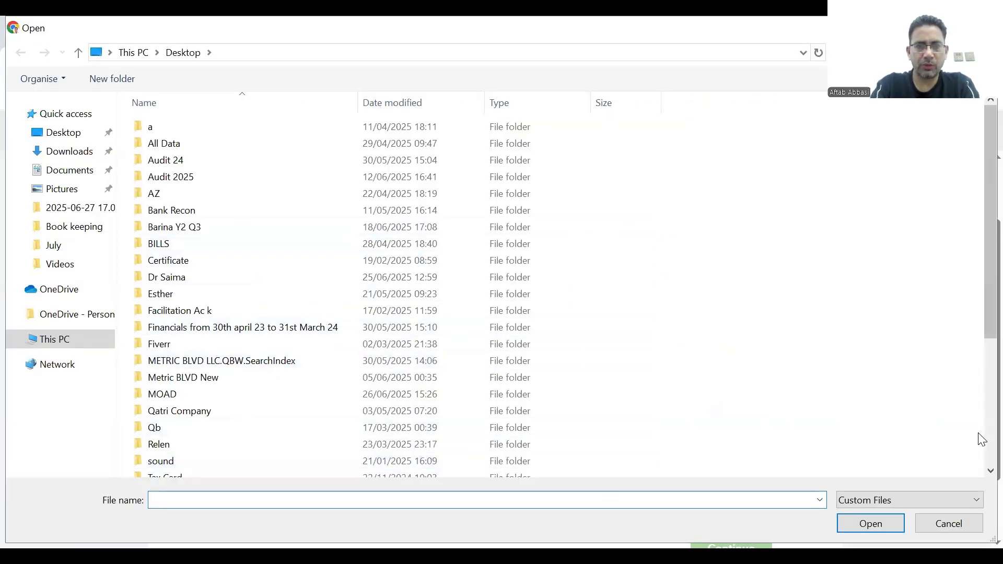
scroll(978, 433, down, 4)
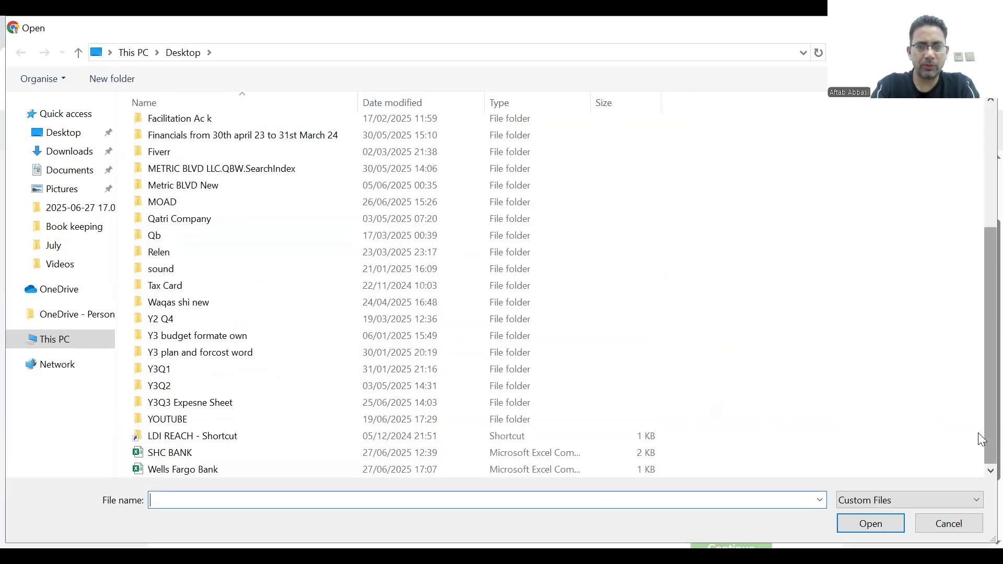
click(249, 470)
double_click(247, 469)
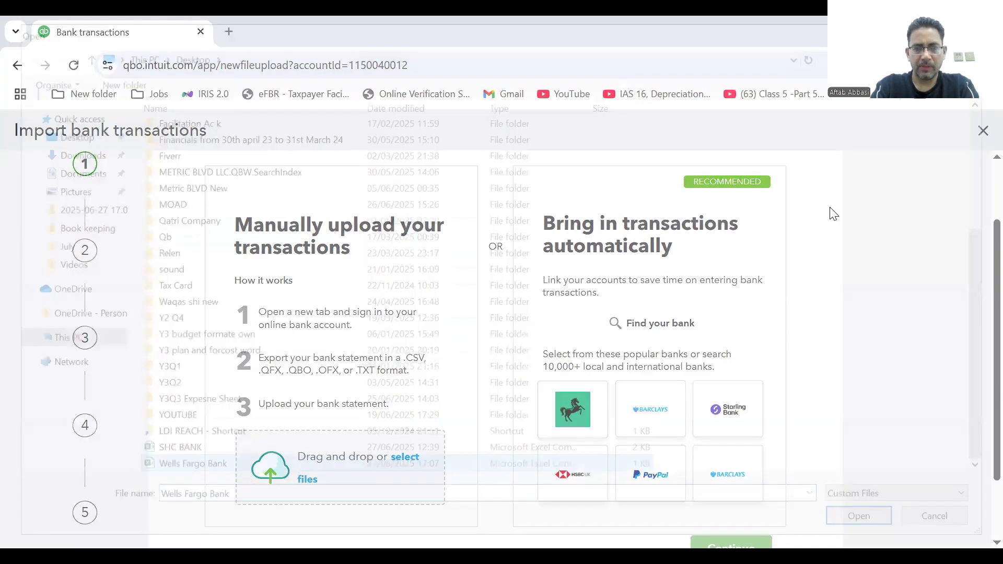
scroll(979, 355, down, 1)
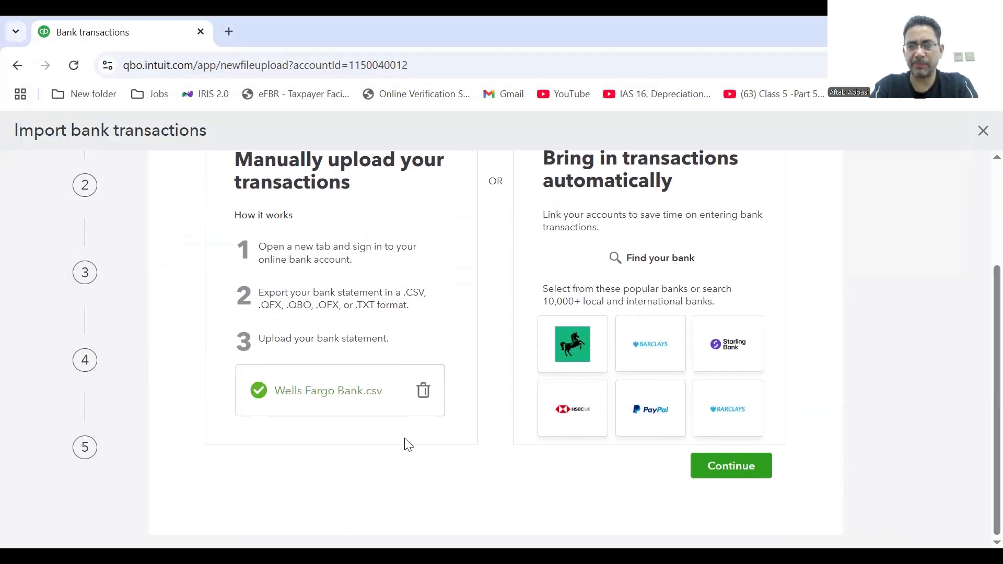
click(731, 466)
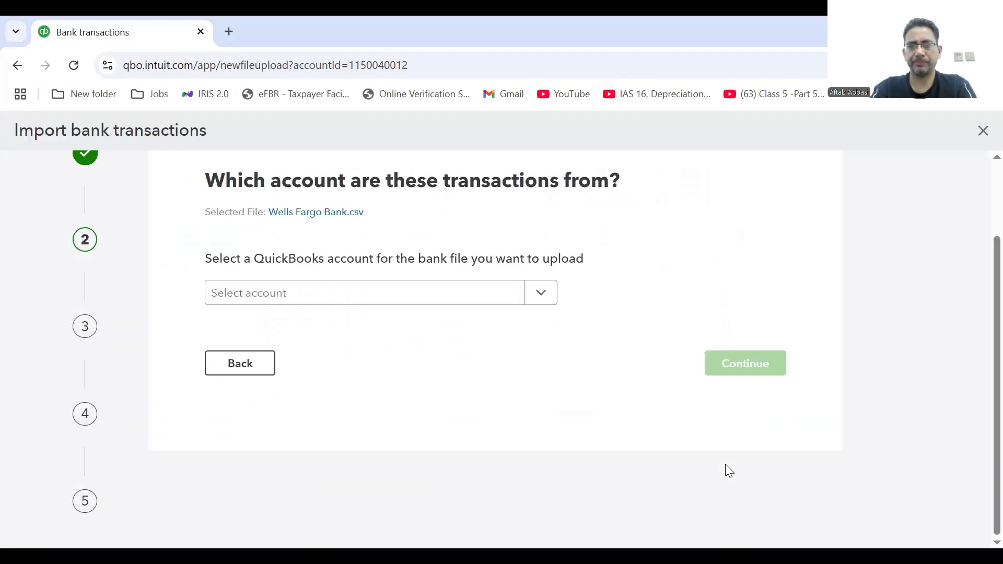
Choose Wells Fargo Bank as the import account and continue to file setup.
click(543, 297)
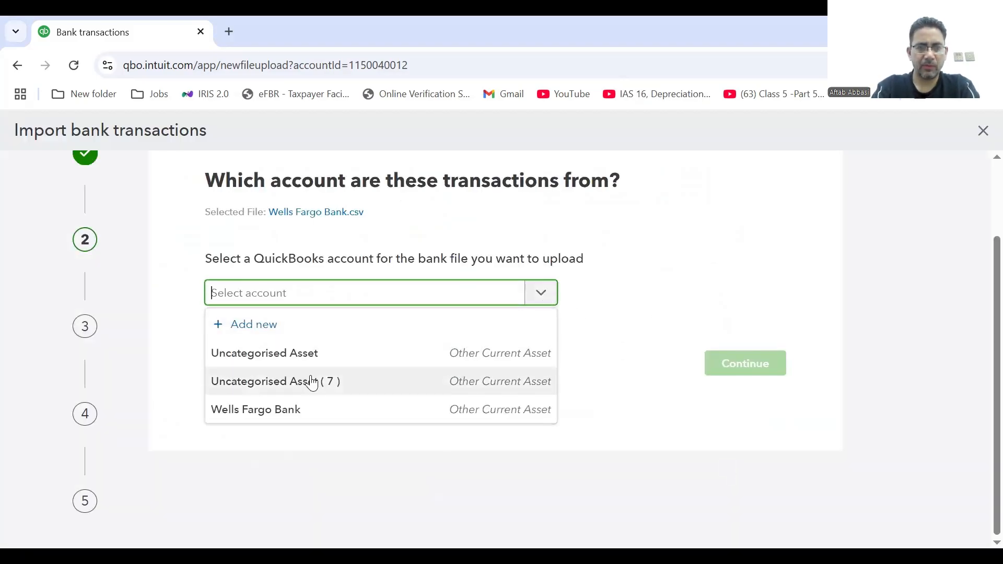
click(280, 413)
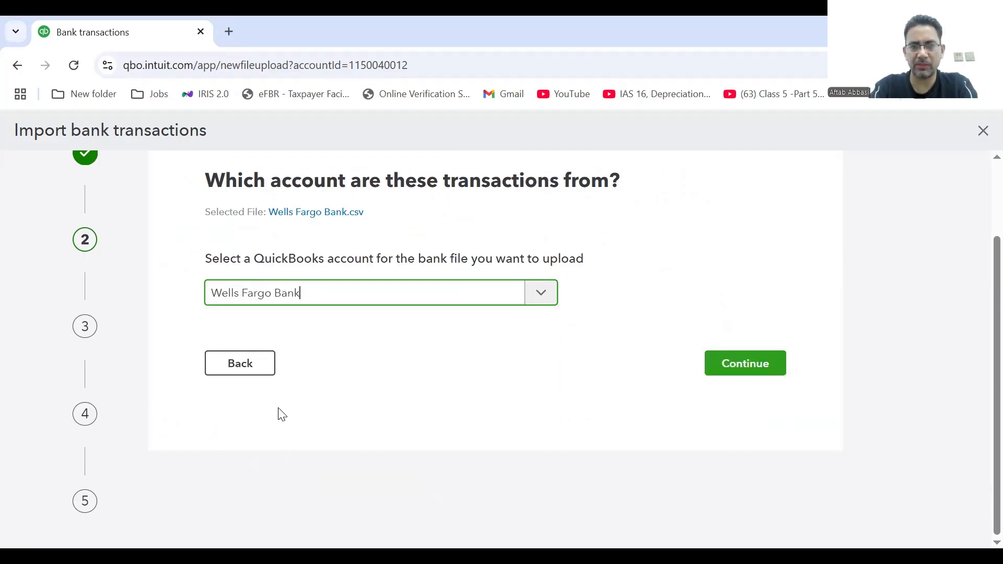
click(733, 367)
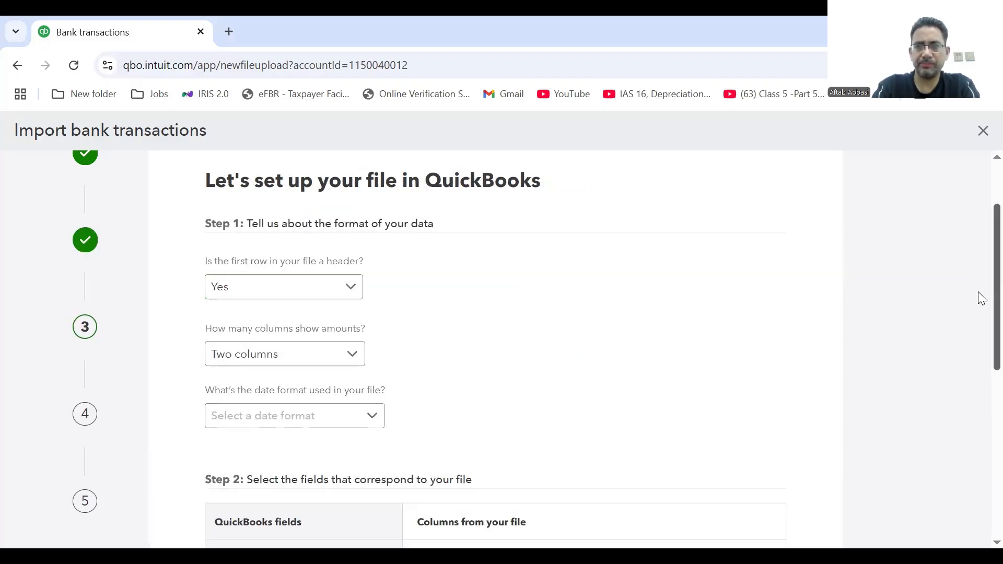
Keep the header row as Yes and amounts in two columns, and set dates to dd/MM/yyyy.
scroll(981, 314, down, 4)
scroll(980, 361, up, 4)
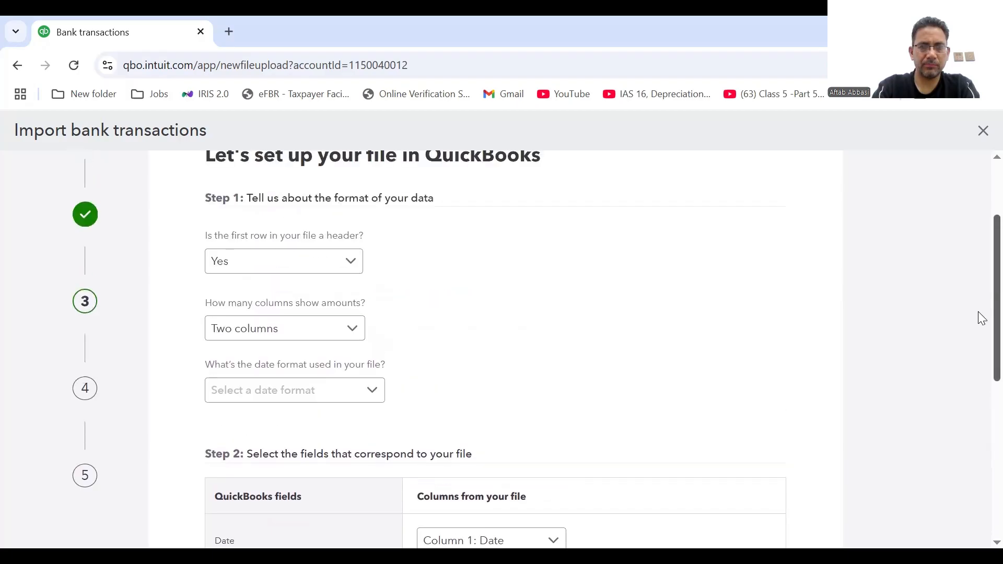
scroll(980, 320, down, 1)
scroll(982, 324, up, 1)
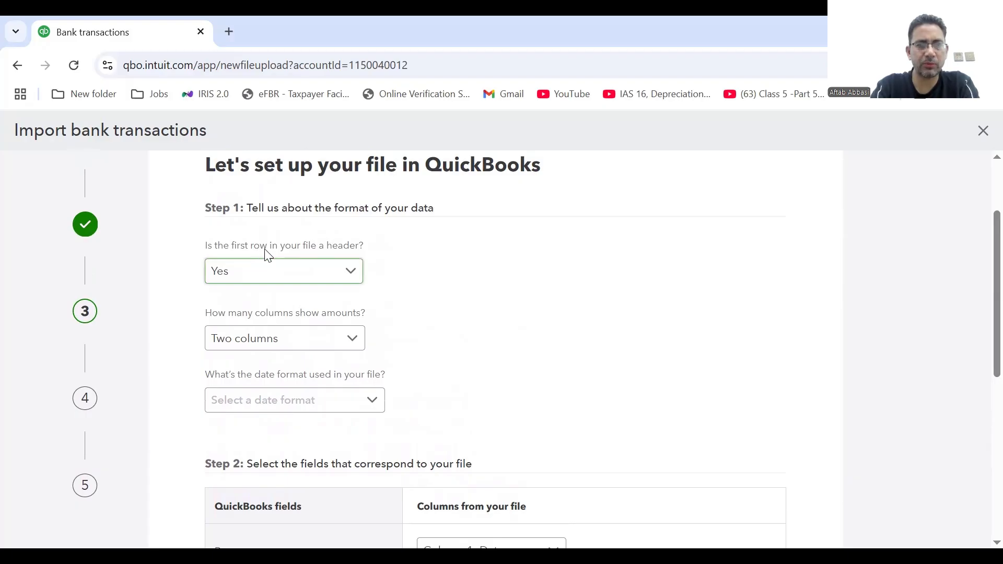
click(358, 279)
click(358, 279)
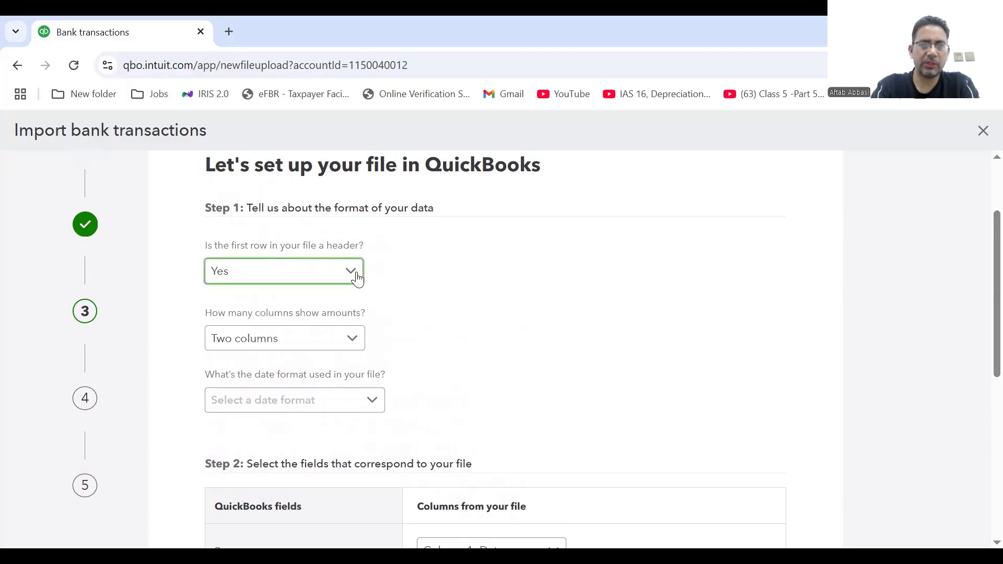
click(358, 346)
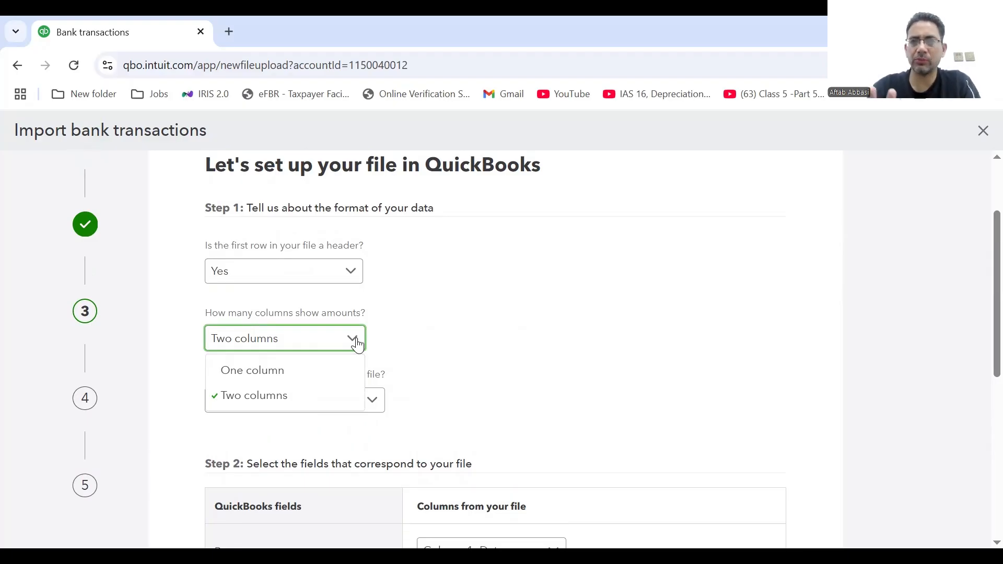
click(293, 398)
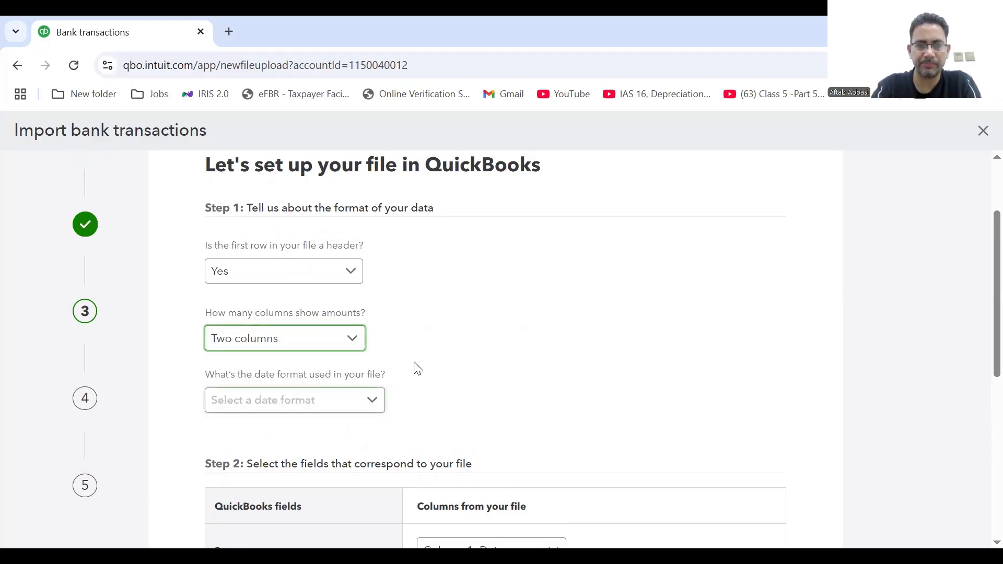
click(377, 404)
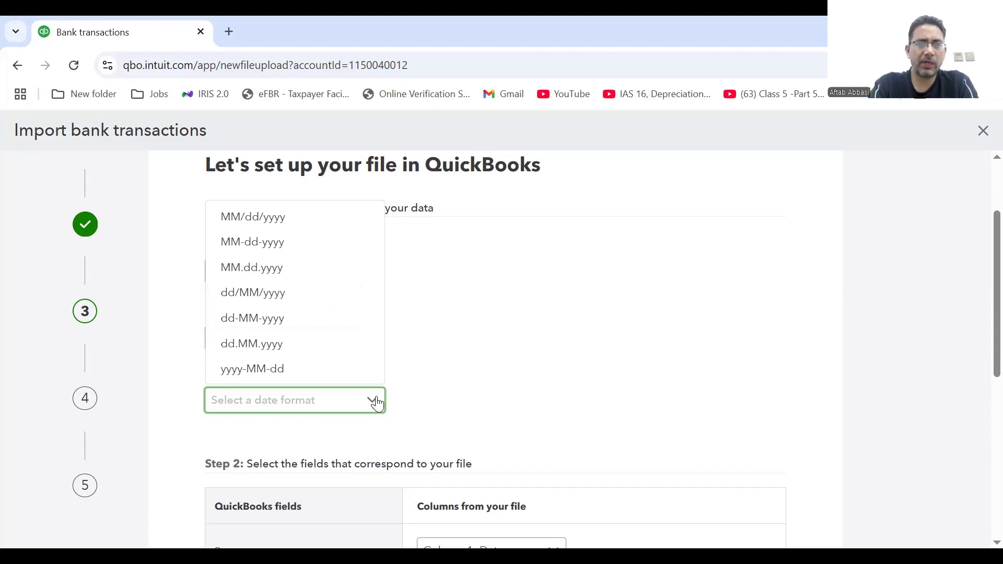
click(325, 289)
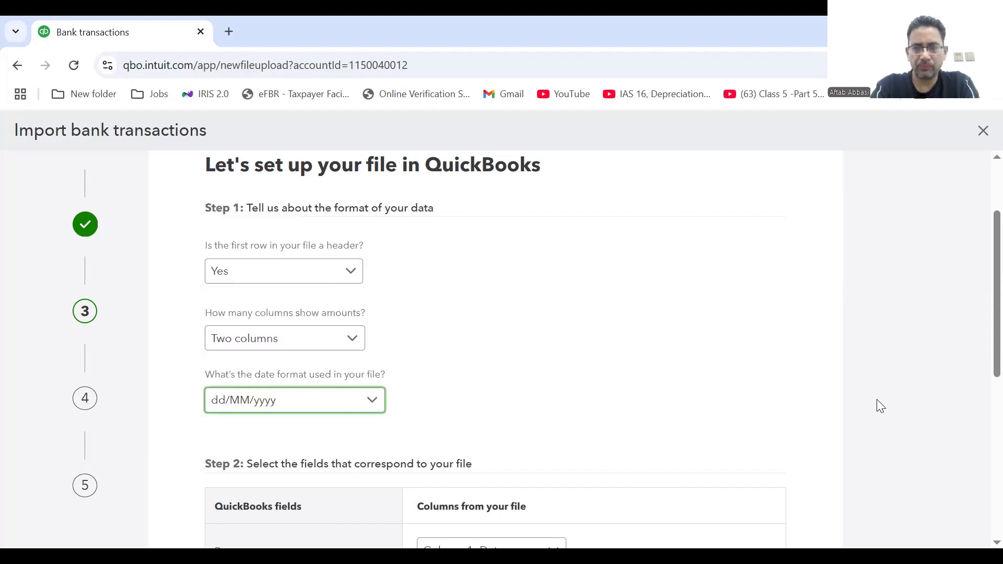
scroll(522, 350, down, 3)
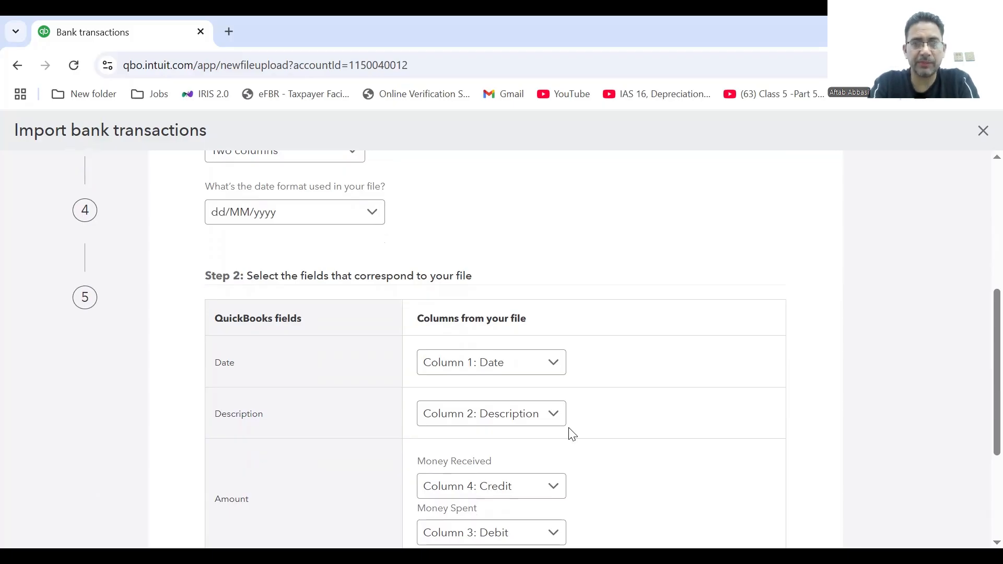
click(552, 365)
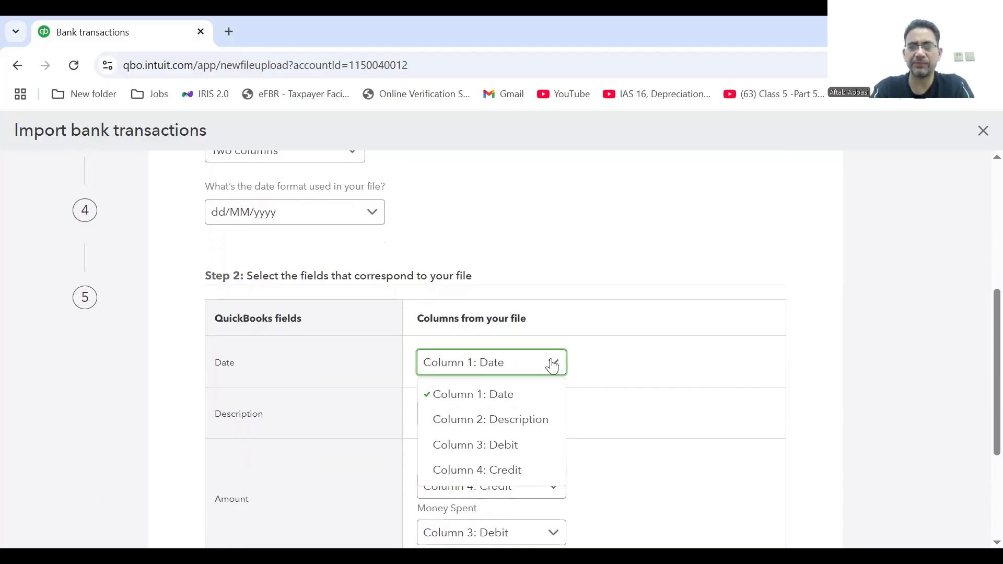
click(552, 365)
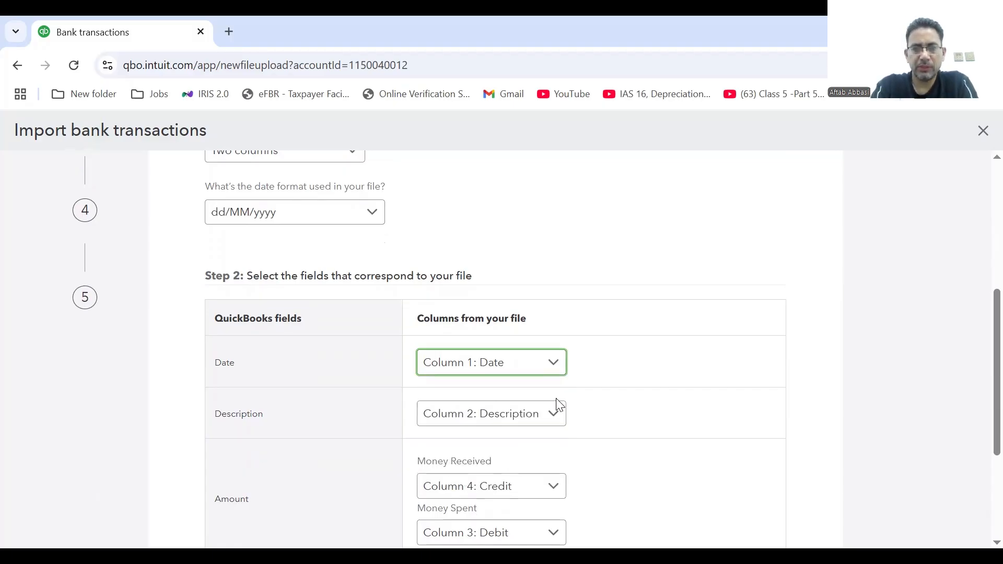
click(557, 418)
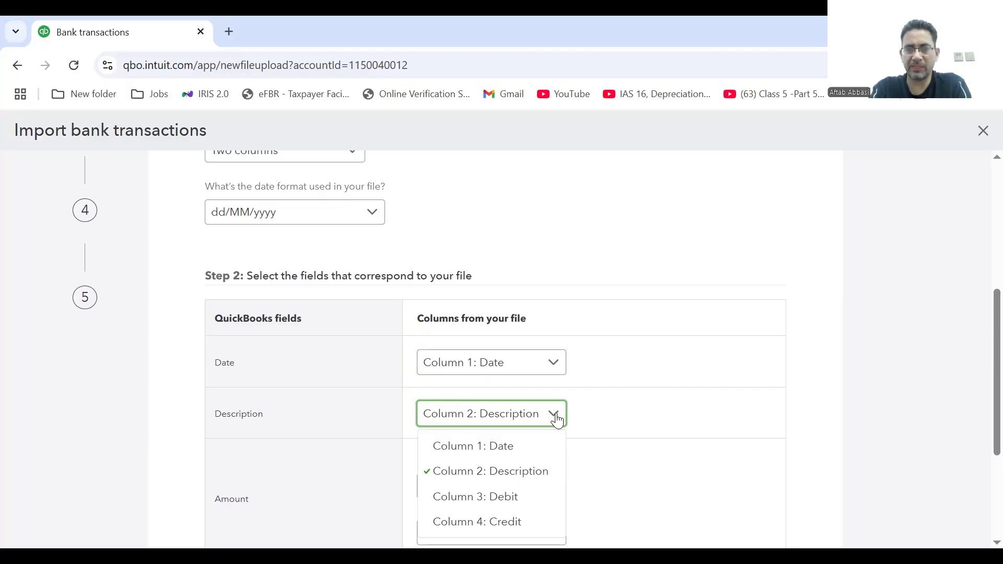
click(522, 472)
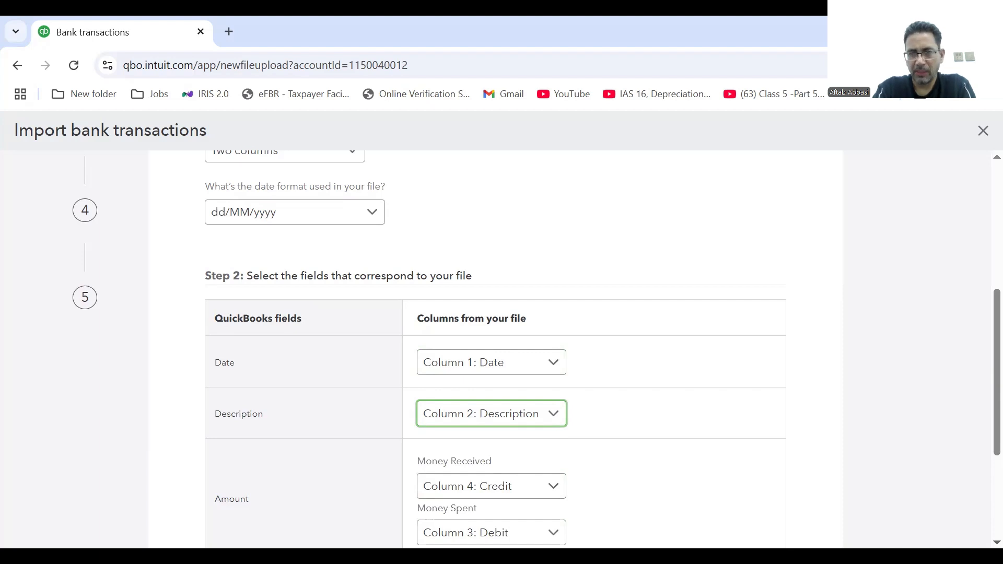
scroll(627, 376, down, 3)
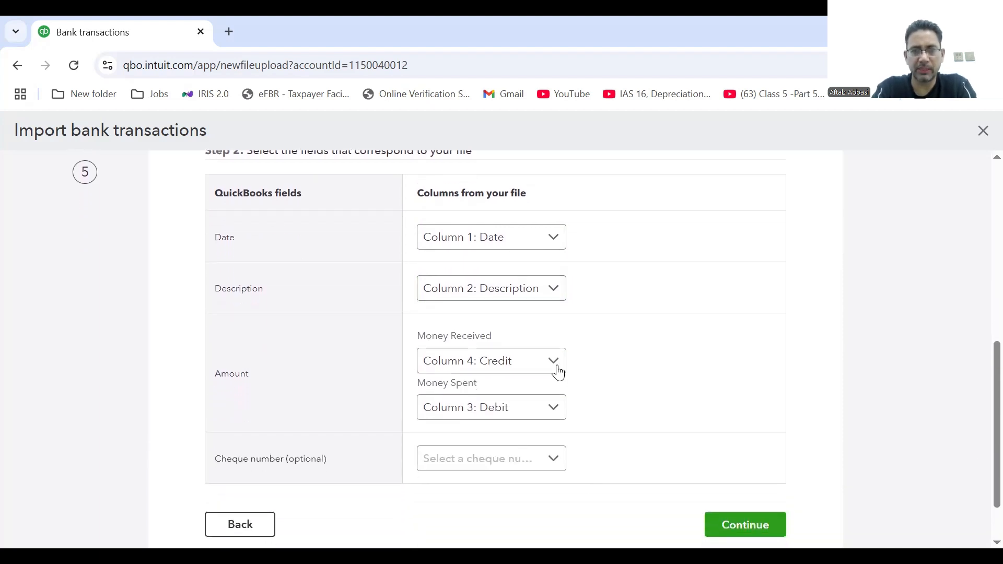
click(557, 368)
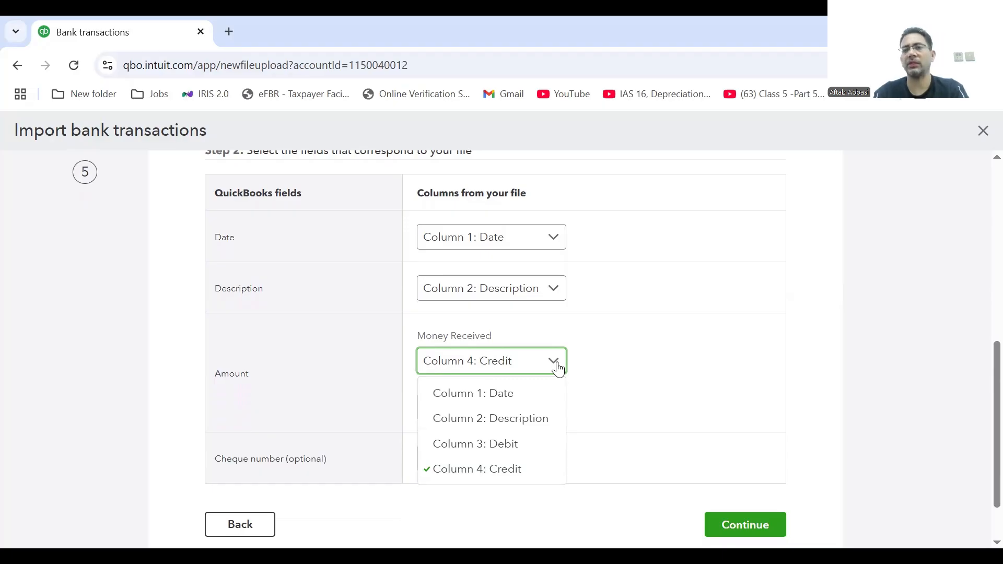
click(558, 369)
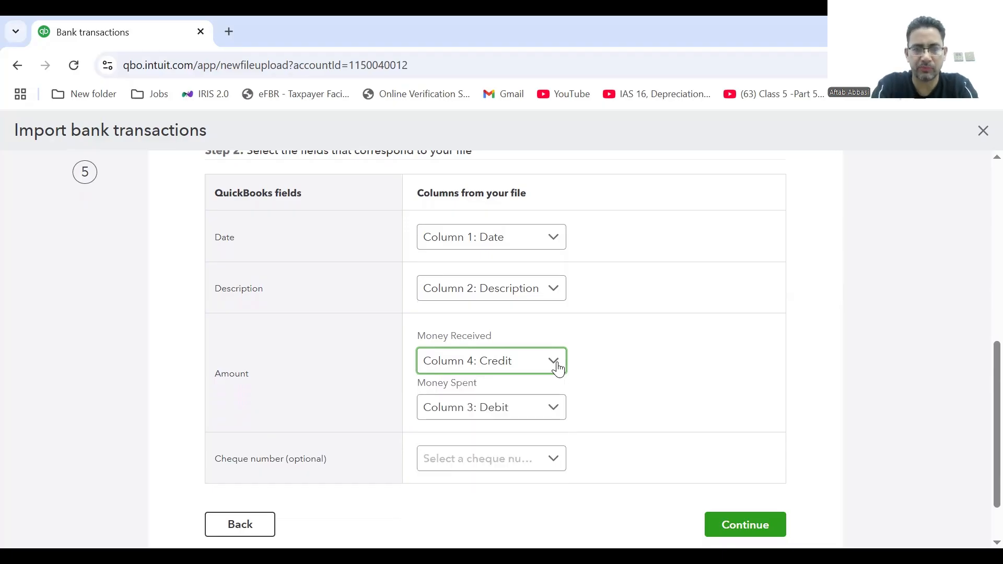
click(551, 418)
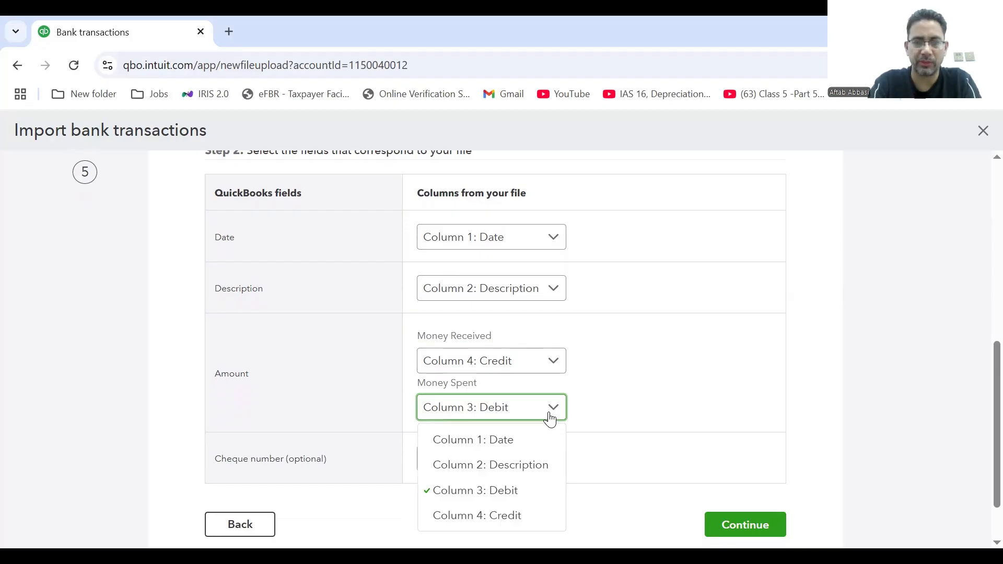
click(484, 496)
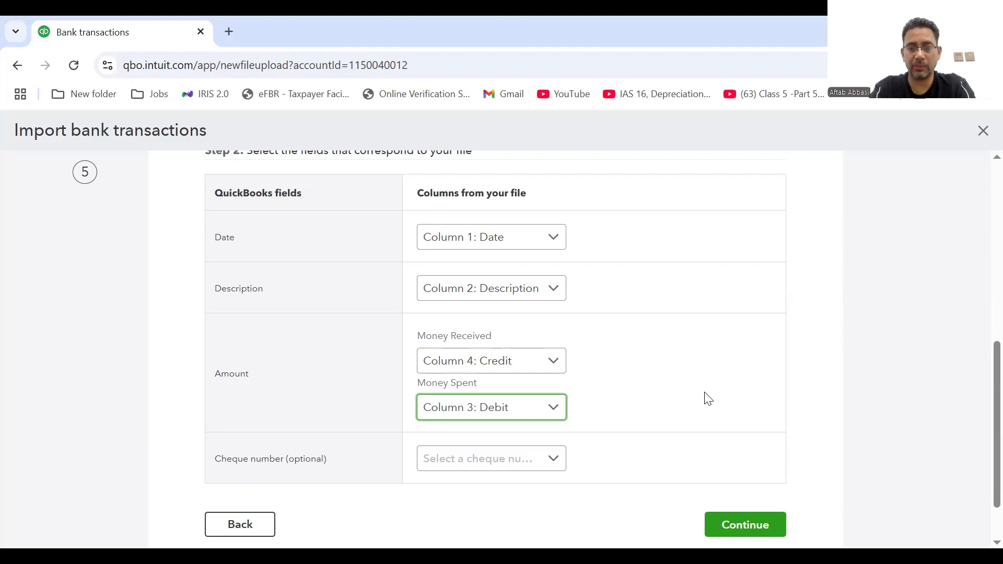
Continue to the transaction list and tick all nine transactions, keeping original values.
click(763, 528)
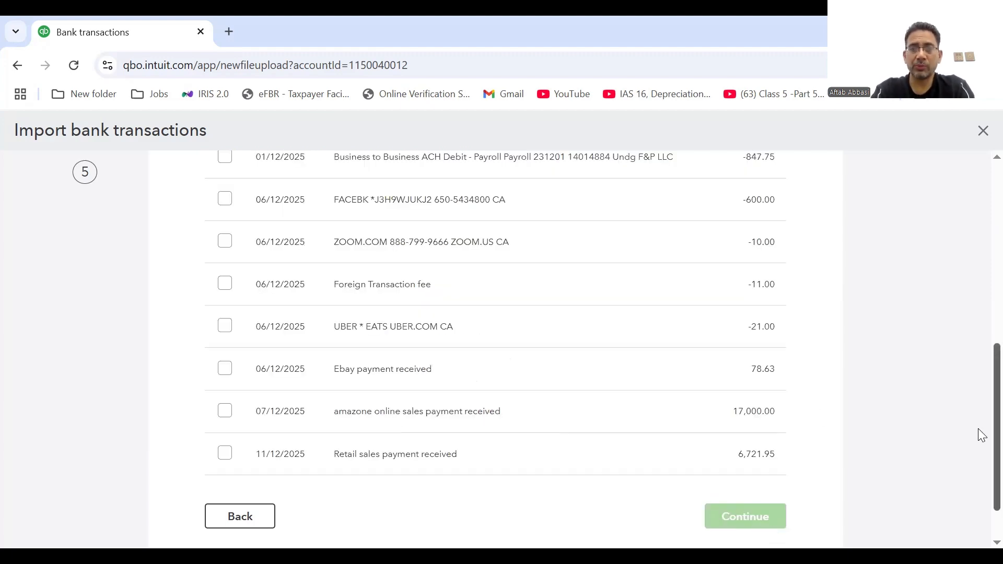
scroll(979, 438, up, 5)
scroll(979, 366, down, 6)
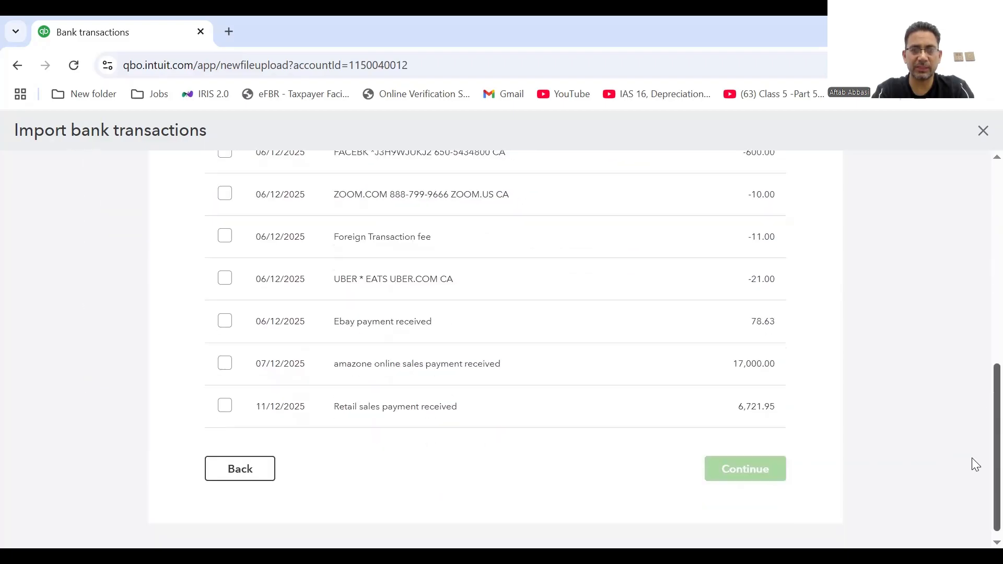
scroll(973, 458, up, 2)
scroll(978, 397, up, 1)
scroll(978, 430, down, 2)
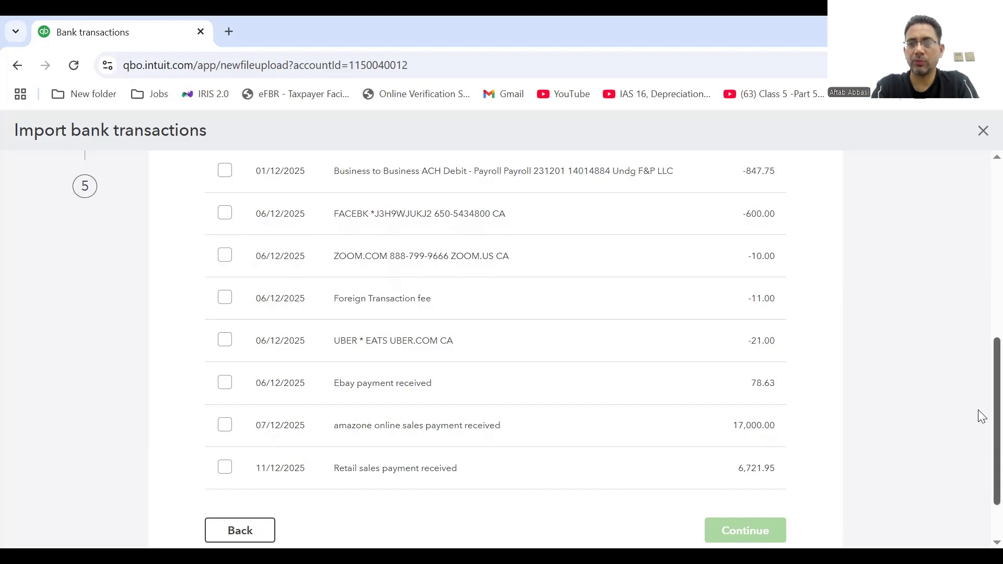
scroll(979, 406, up, 5)
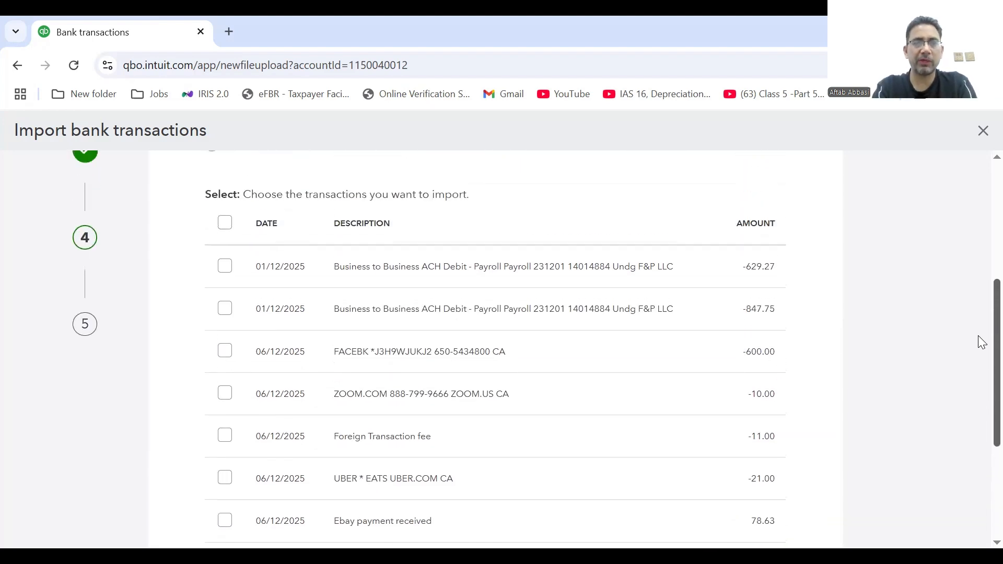
scroll(979, 308, up, 1)
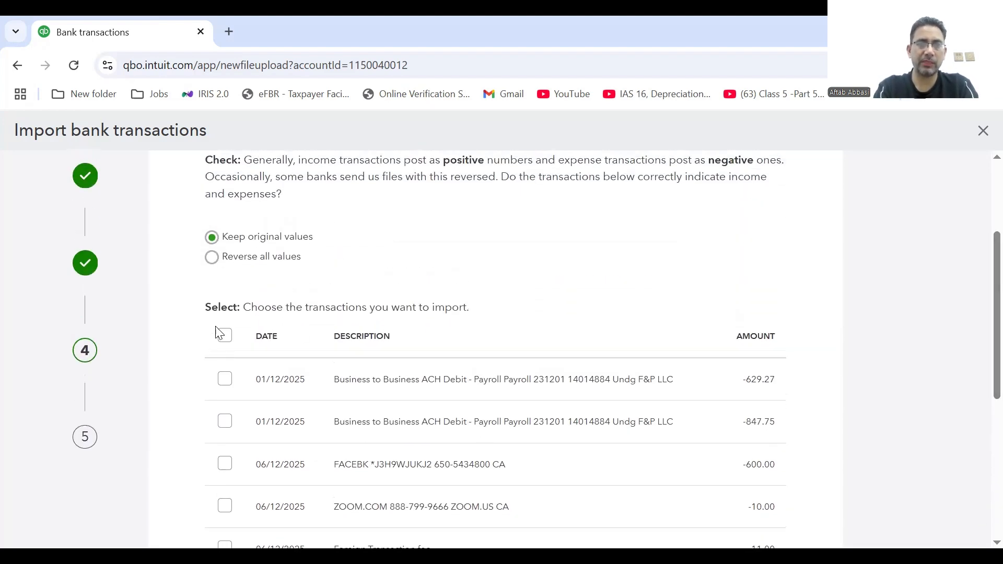
click(226, 337)
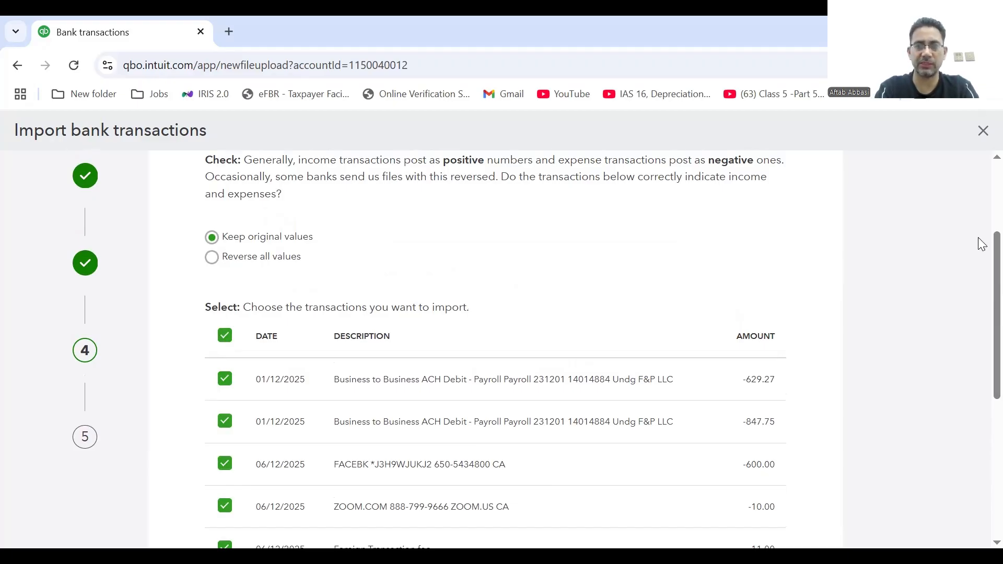
scroll(973, 356, down, 6)
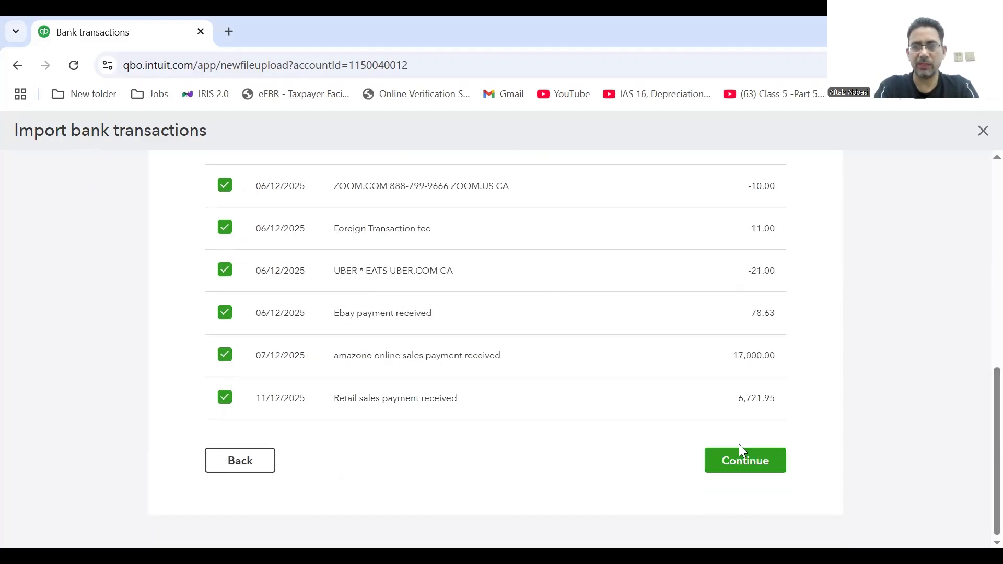
Import the nine selected transactions, confirming Yes, and finish with Done.
click(745, 459)
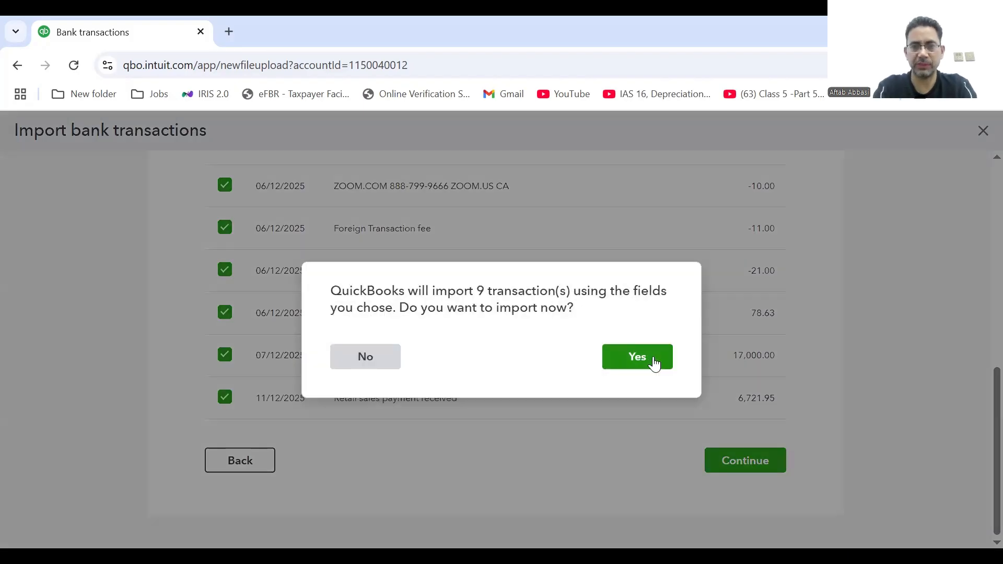
click(651, 361)
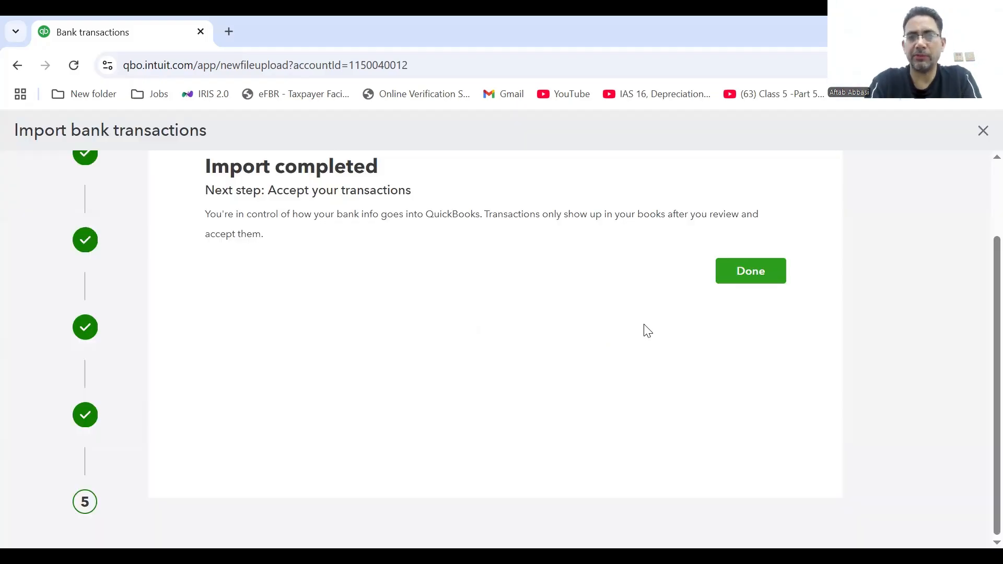
click(736, 276)
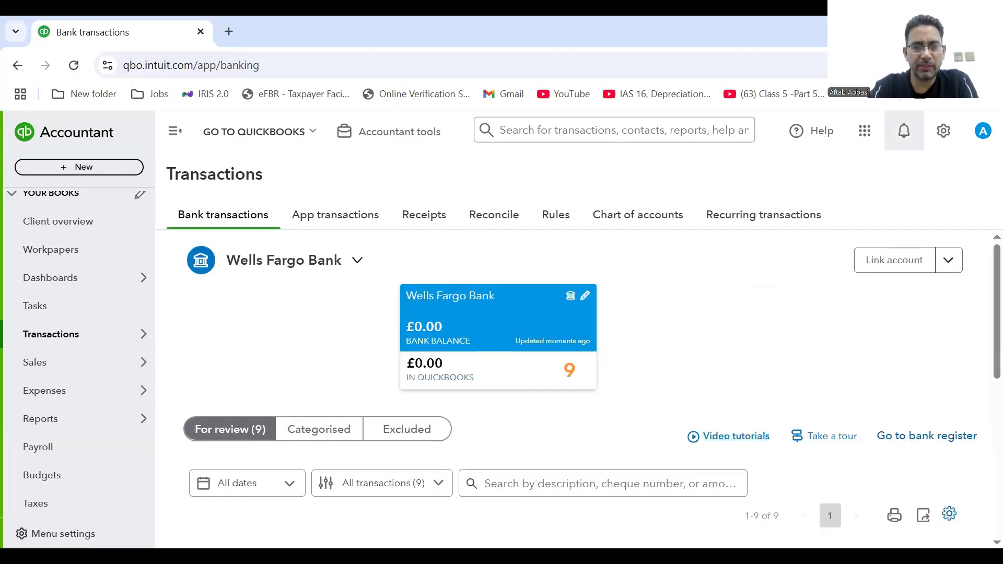
Open the For review (9) tab to see the nine transactions and their suggested categories.
scroll(981, 293, down, 1)
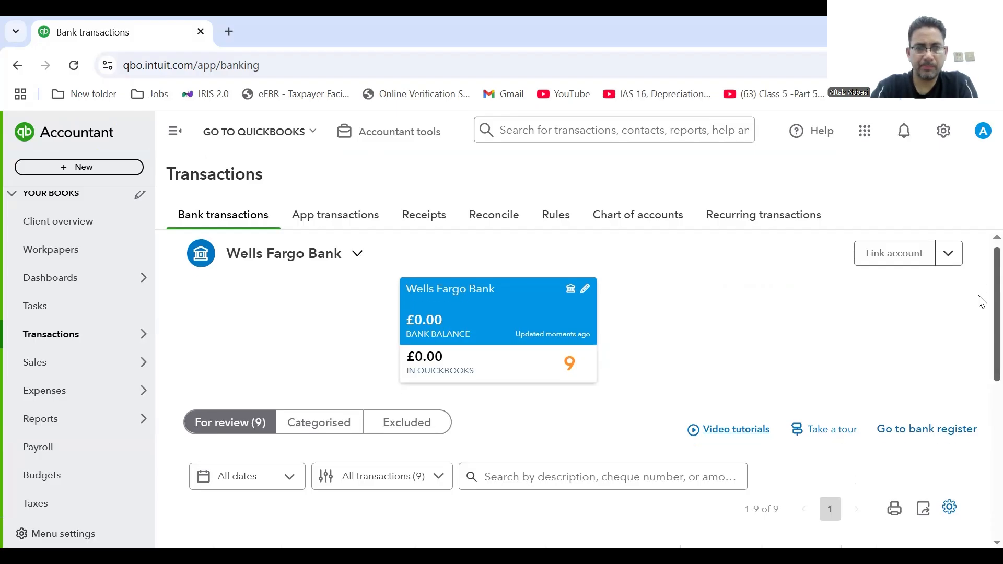
scroll(982, 313, down, 3)
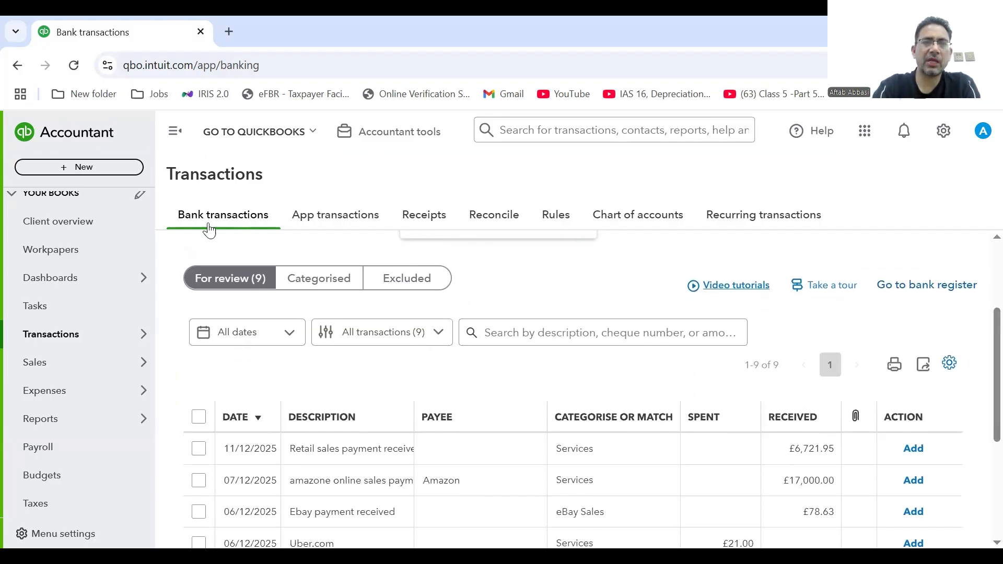
click(221, 286)
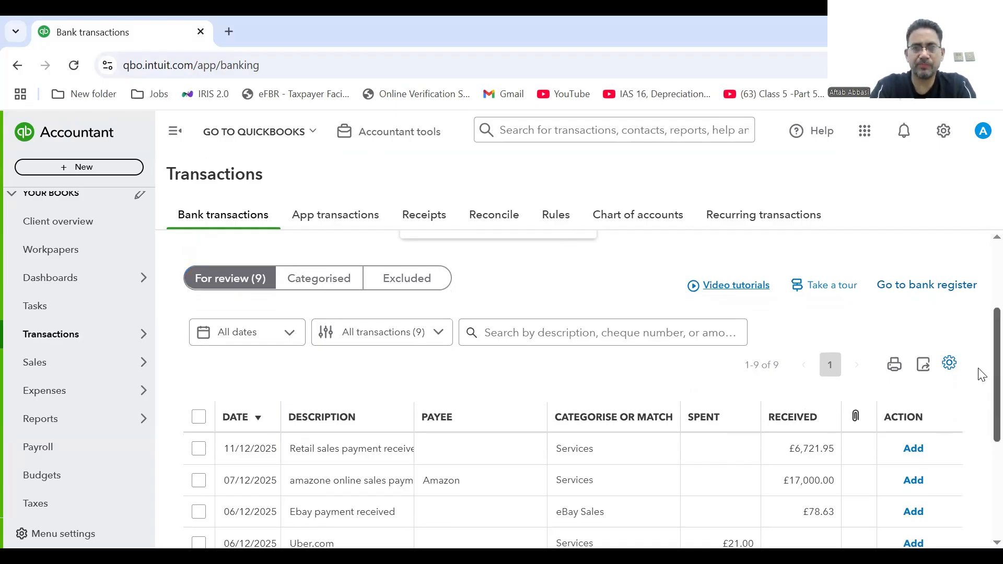
drag(979, 369, 982, 385)
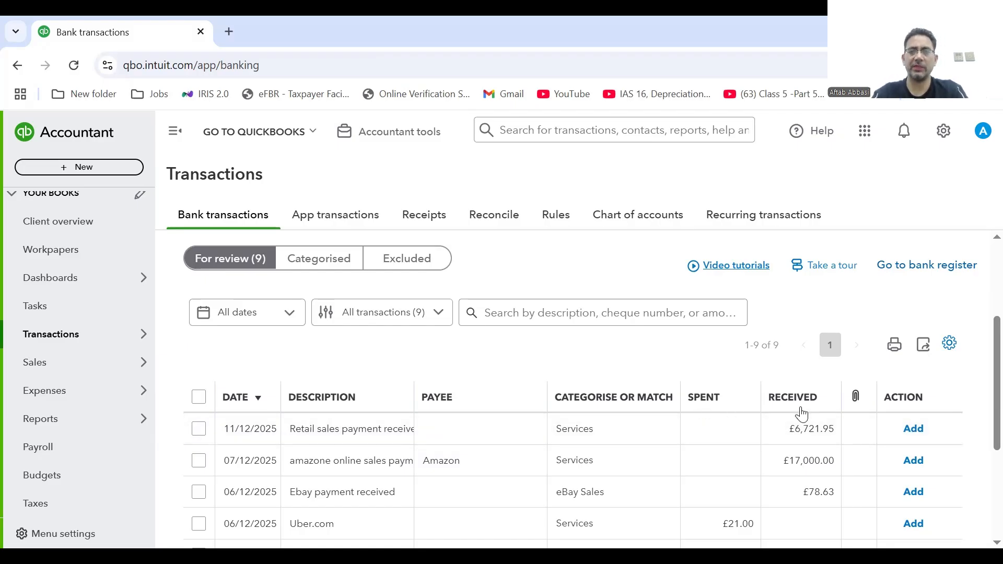
Switch the table's amounts display to a single column in the table settings.
click(950, 344)
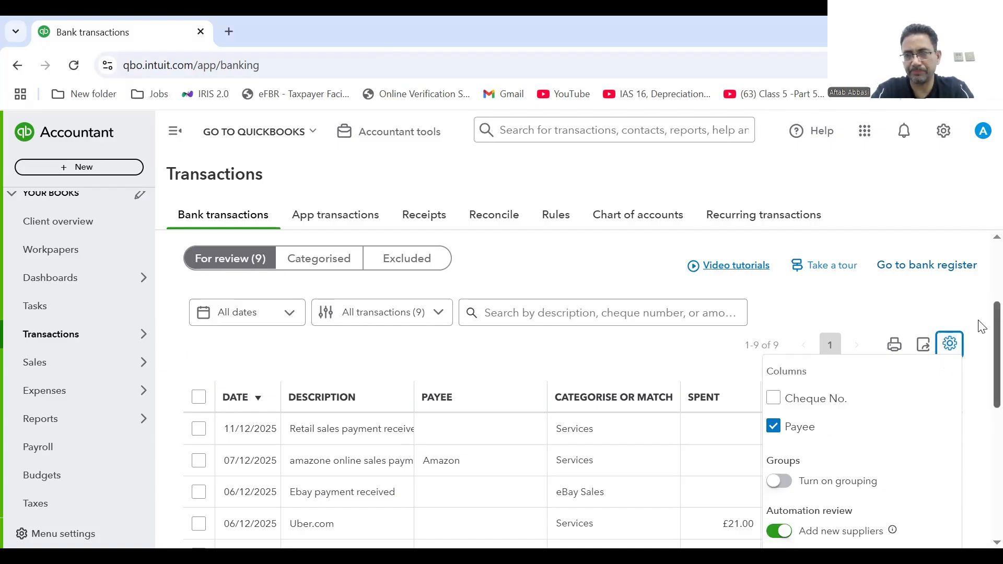
click(982, 351)
scroll(982, 350, down, 2)
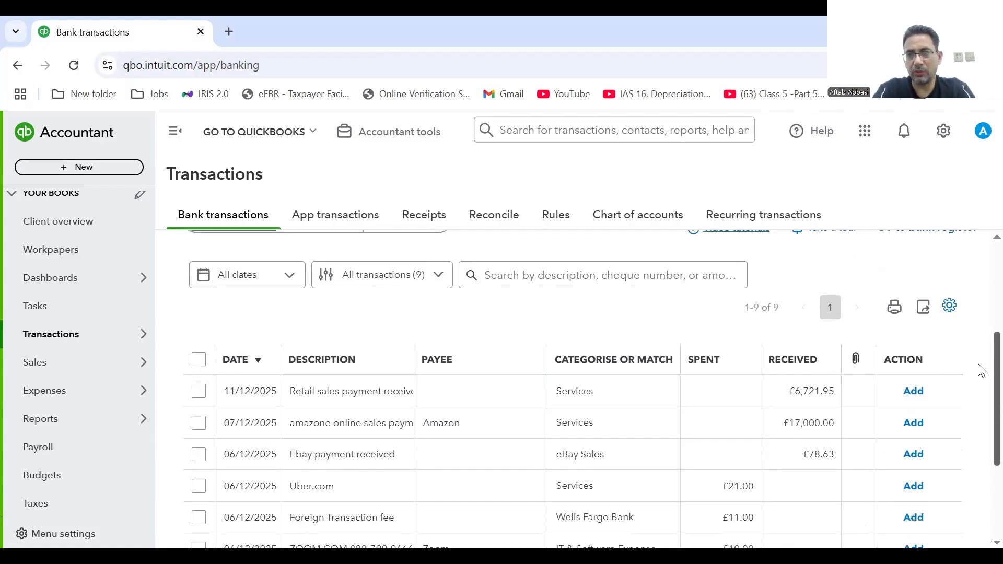
click(949, 253)
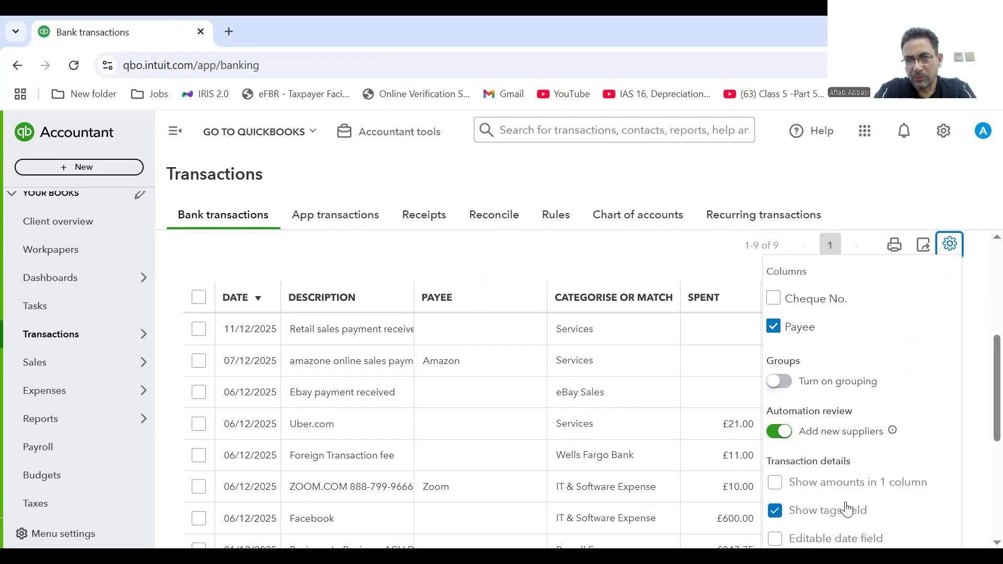
click(821, 485)
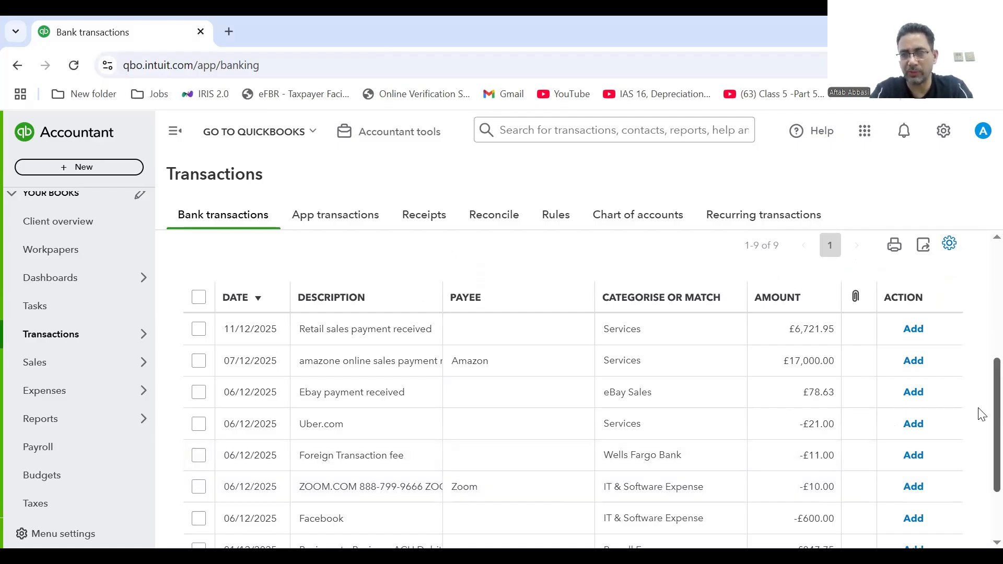
scroll(981, 414, down, 2)
scroll(980, 466, up, 3)
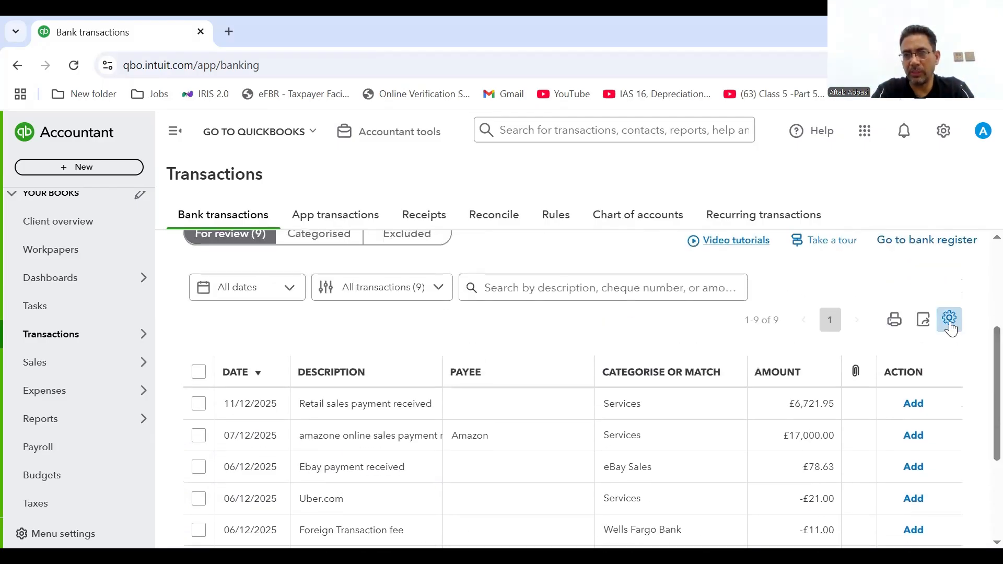
Uncheck 'Show amounts in 1 column' so separate Spent and Received columns appear.
click(950, 319)
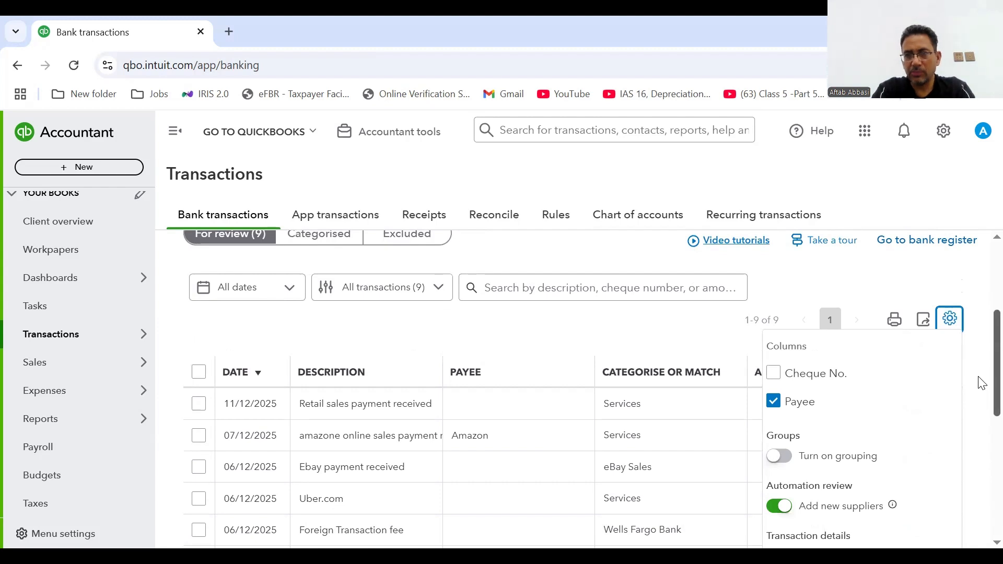
click(982, 383)
click(950, 320)
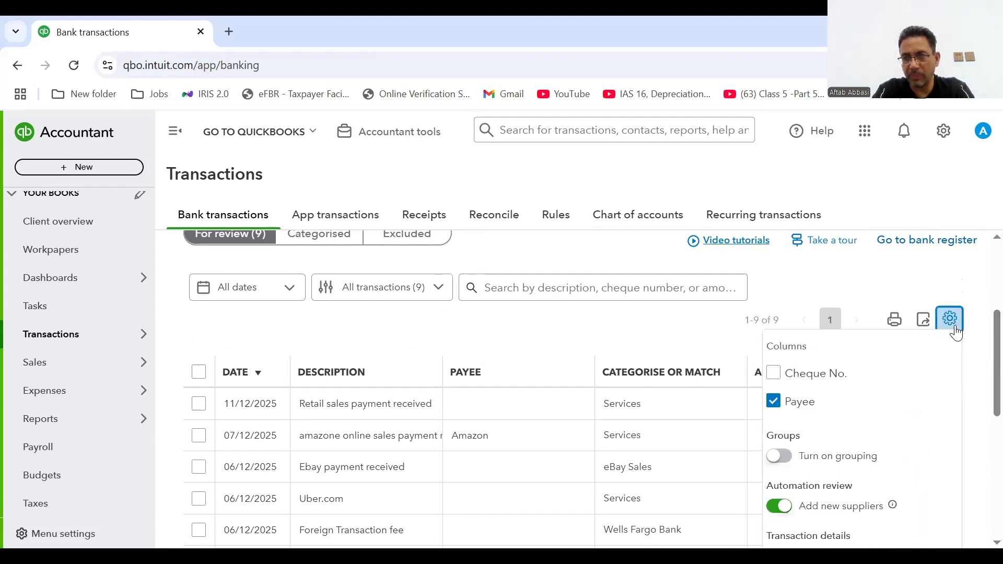
click(983, 243)
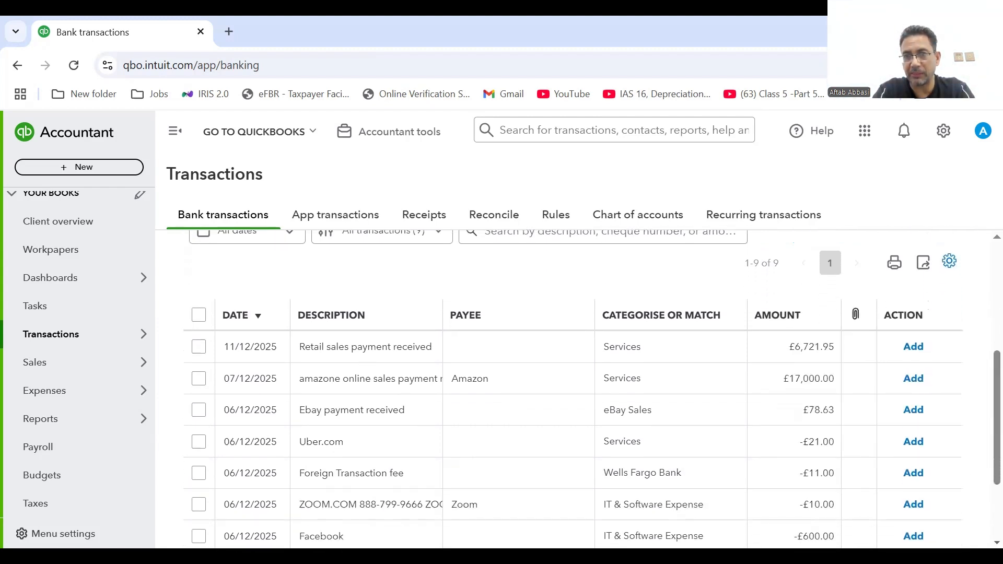
scroll(982, 243, down, 3)
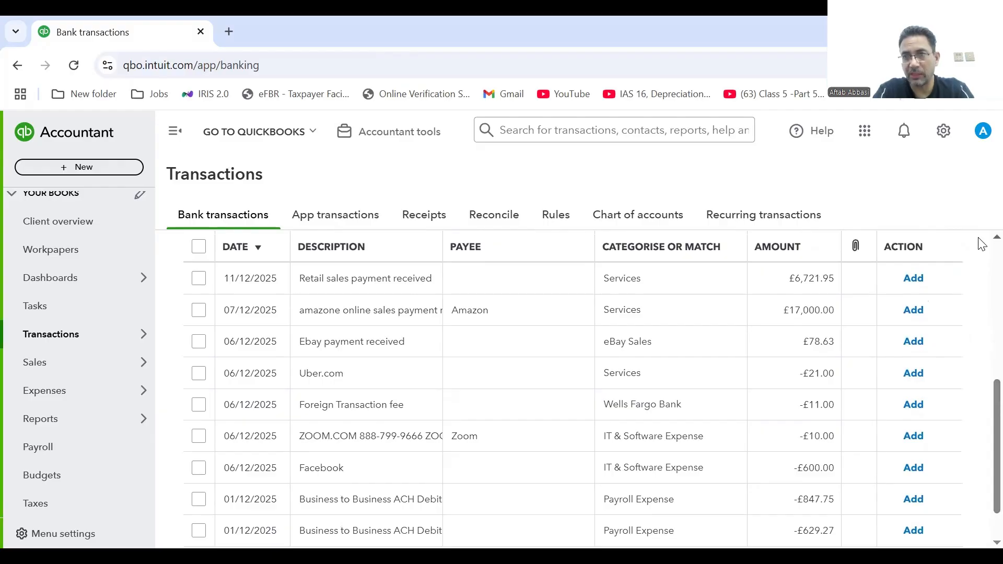
scroll(979, 240, up, 1)
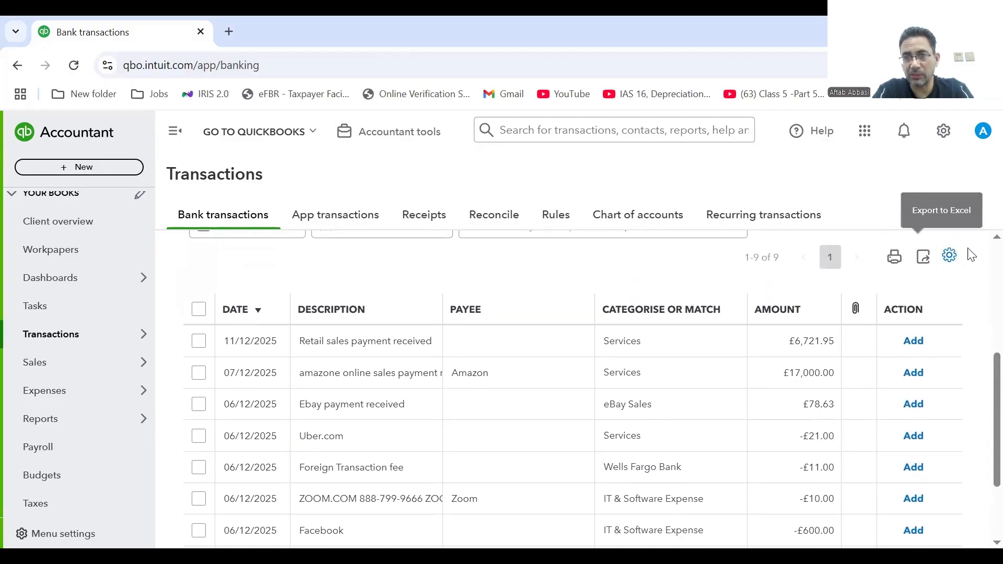
click(952, 260)
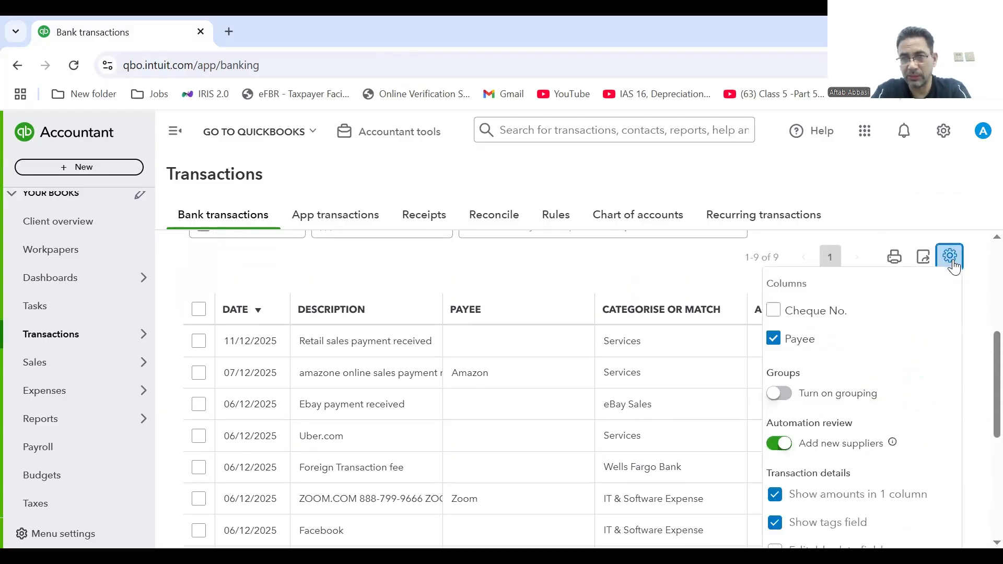
click(776, 496)
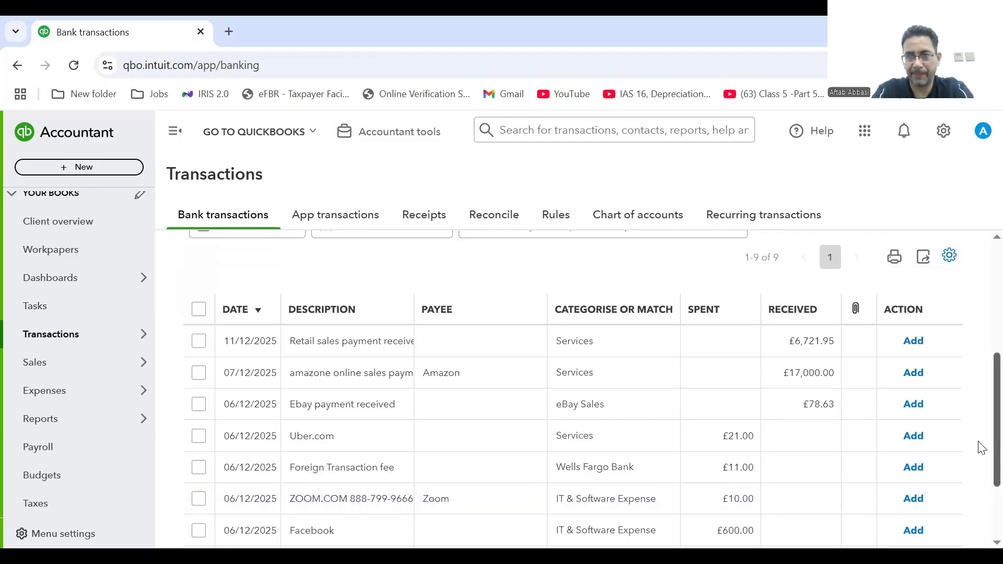
click(950, 256)
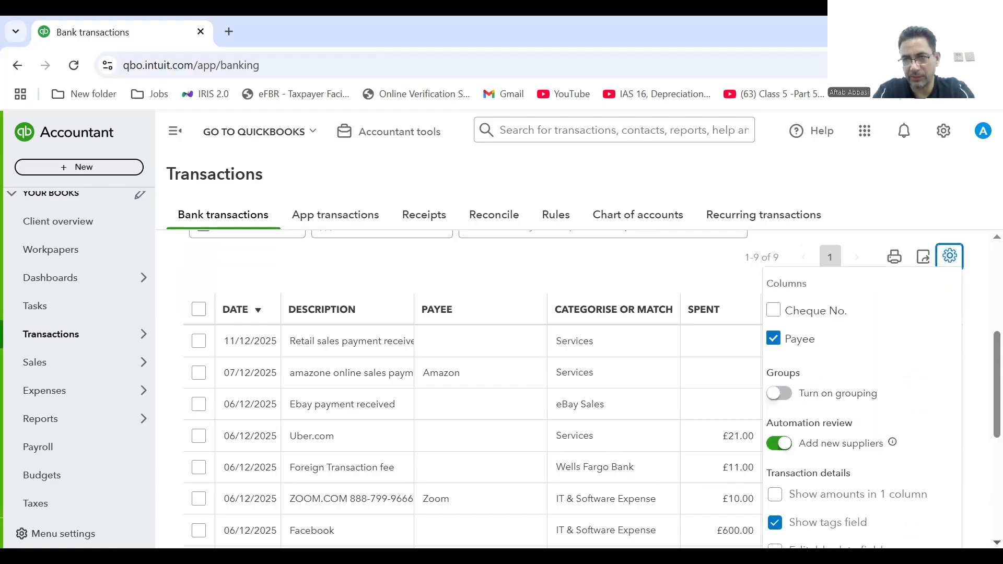
click(997, 543)
click(997, 543)
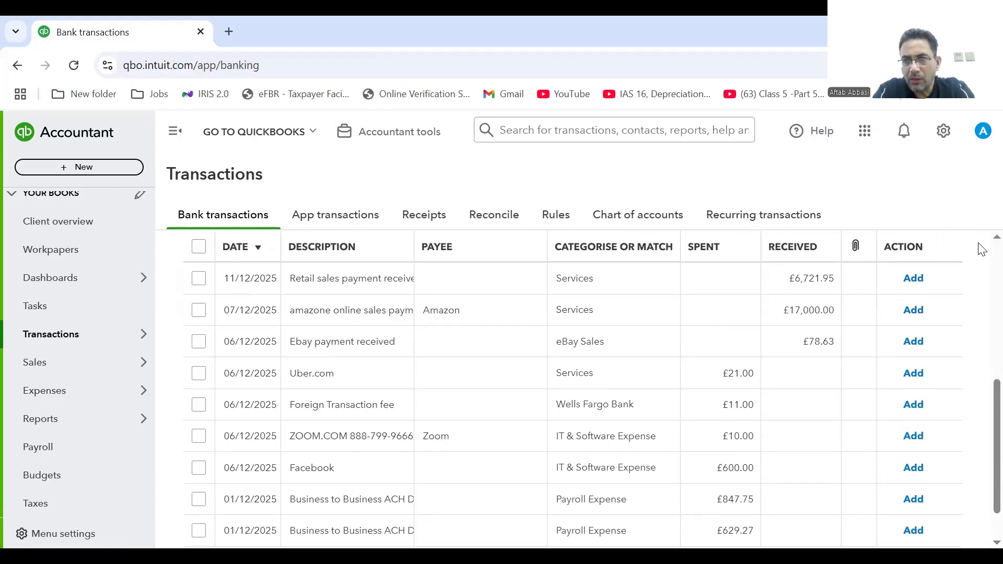
scroll(980, 240, up, 1)
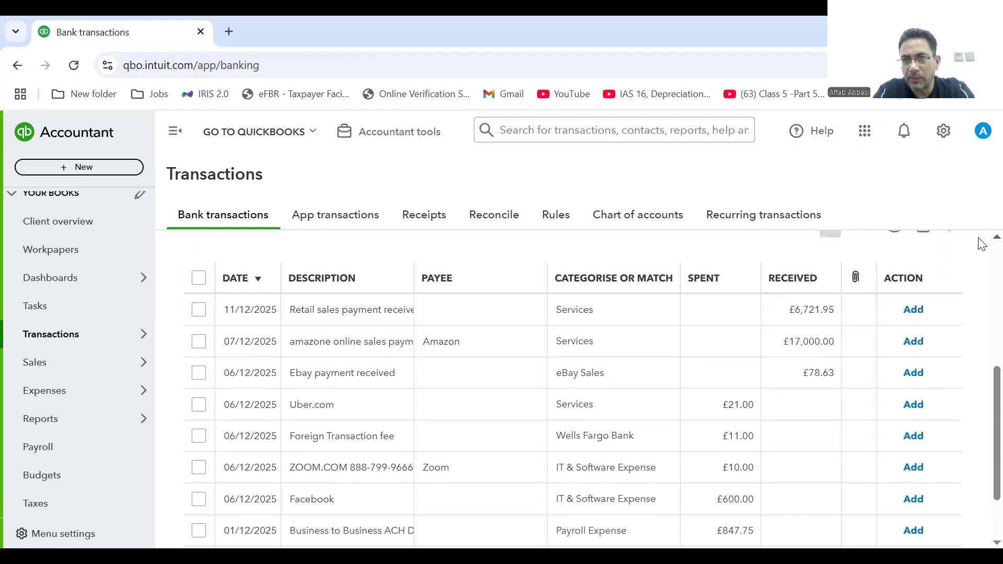
click(950, 235)
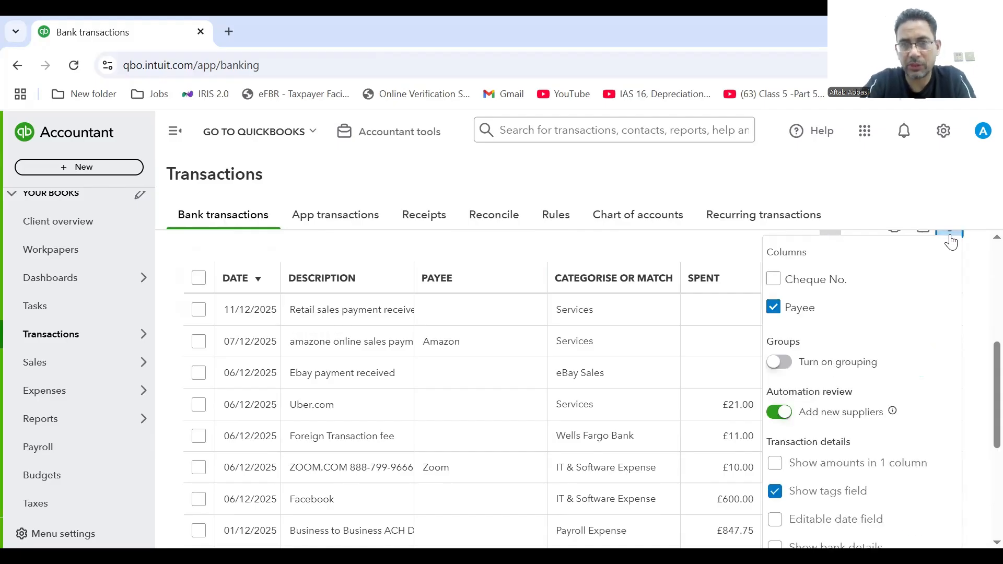
Turn on 'Show bank details' so each row shows its raw Wells Fargo bank text.
key(ctrl+minus)
key(ctrl+minus)
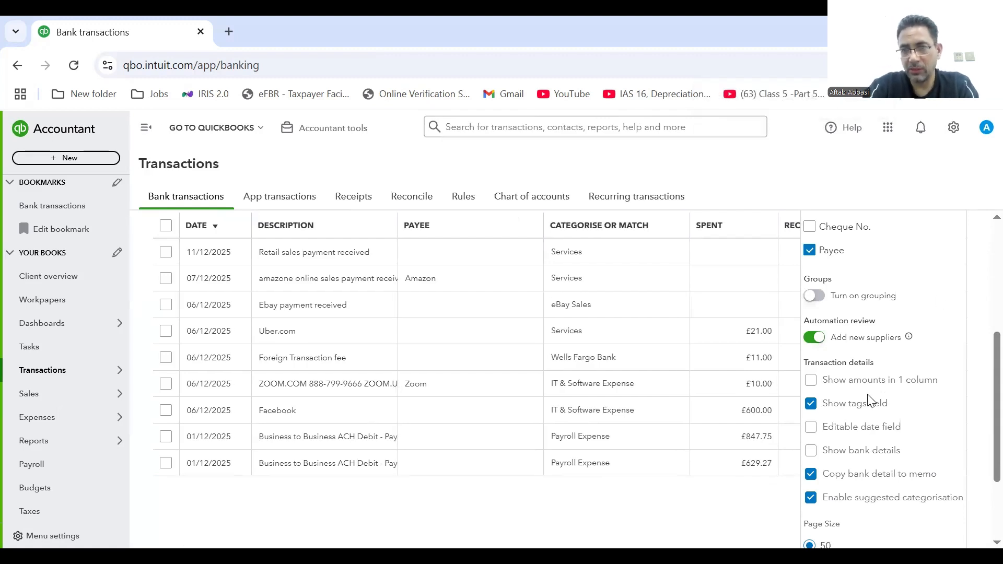
click(812, 451)
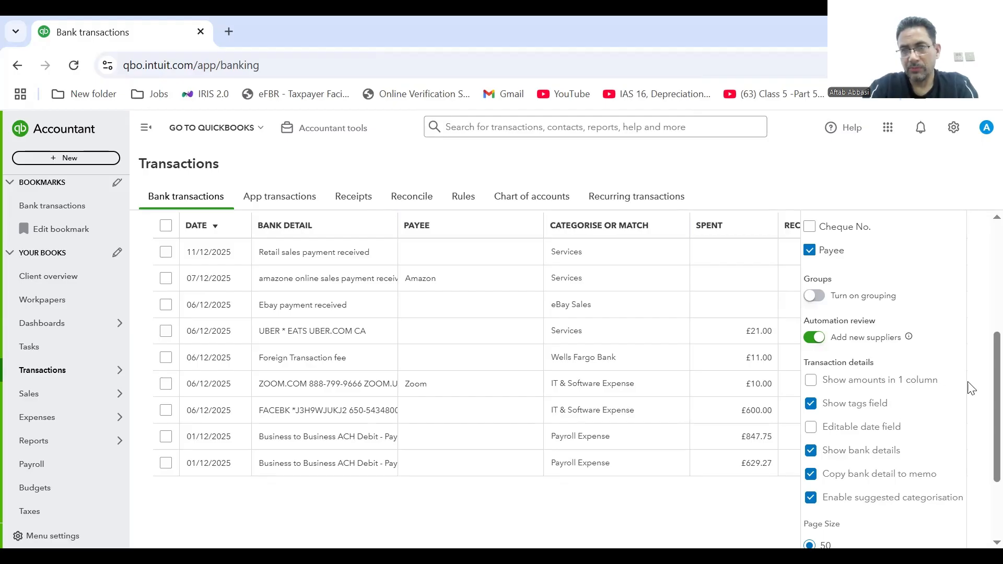
click(982, 422)
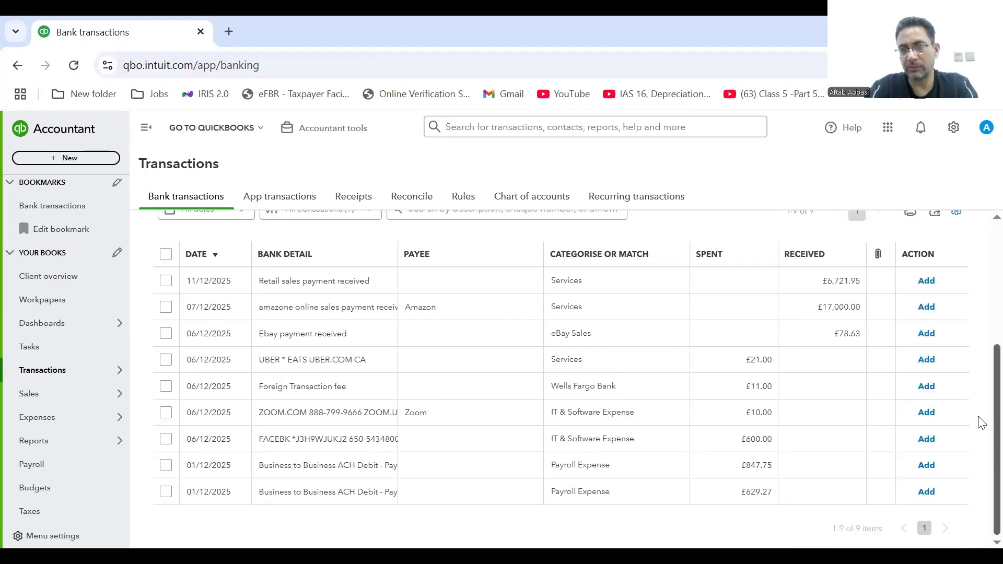
scroll(980, 411, up, 1)
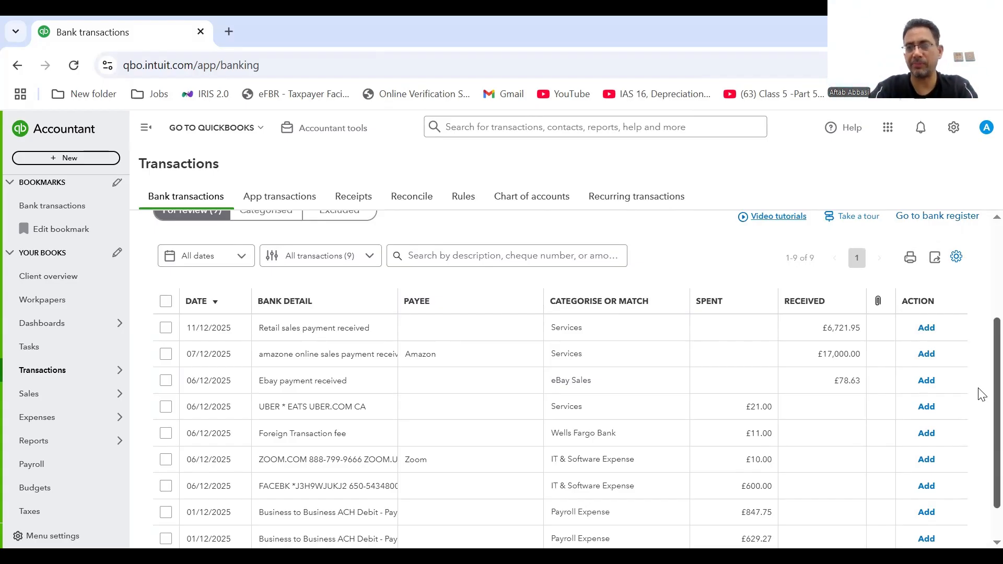
drag(978, 373, 979, 330)
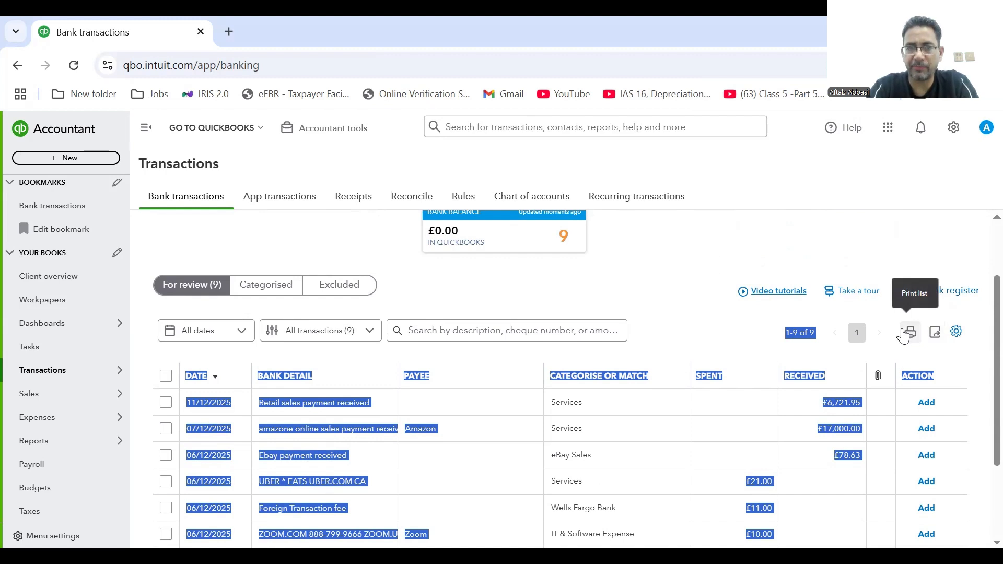
click(514, 283)
key(ctrl+plus)
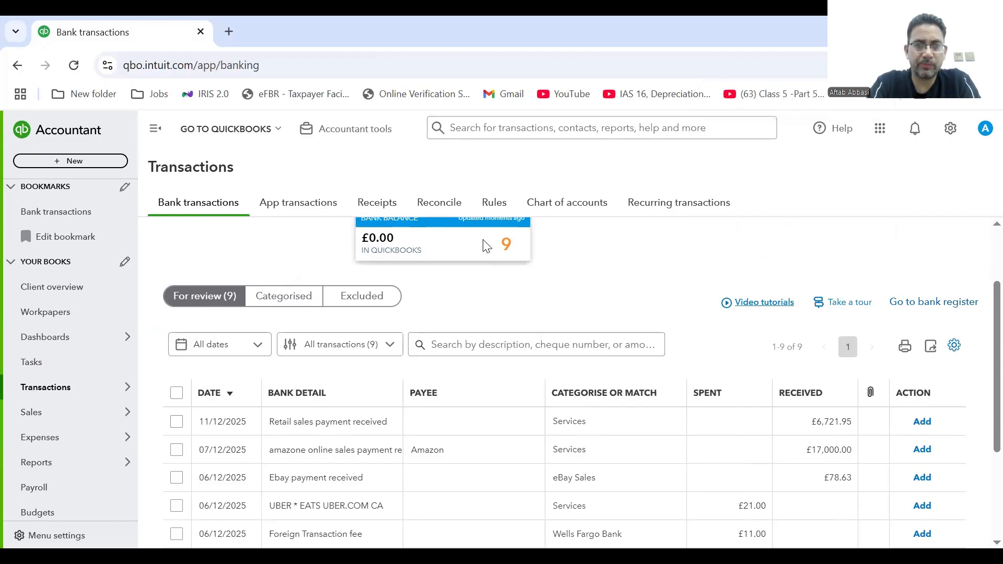
click(286, 395)
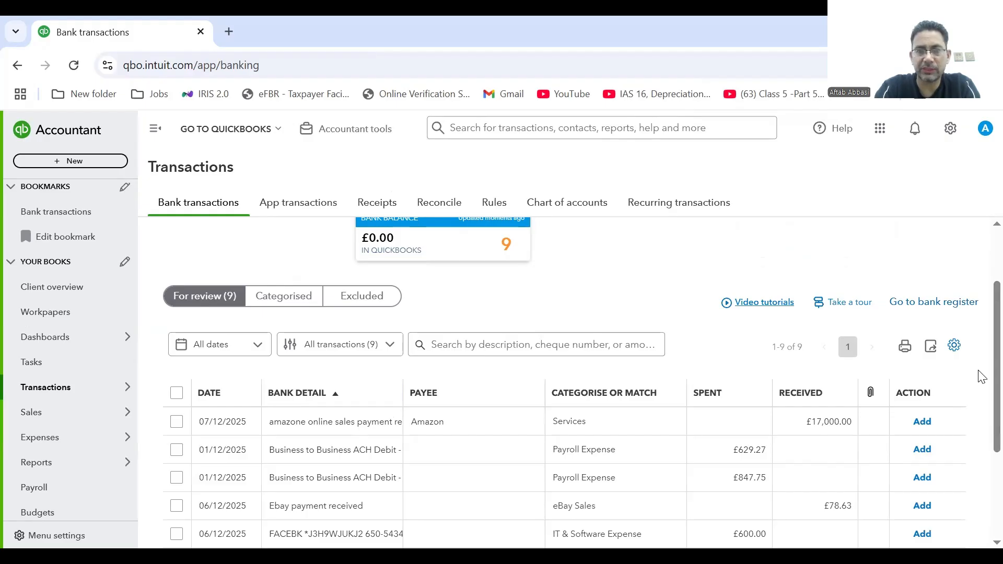
scroll(980, 390, down, 2)
scroll(982, 407, down, 1)
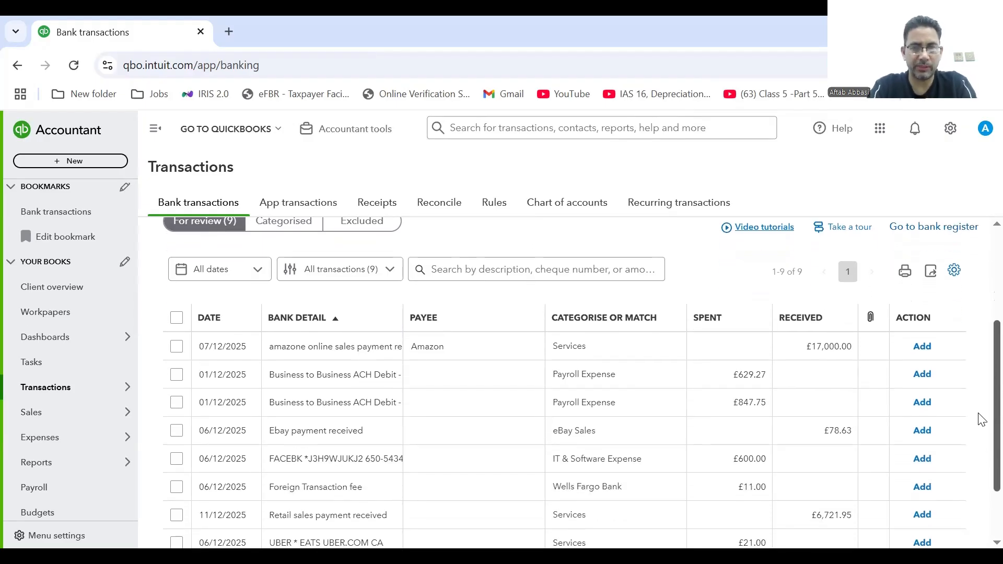
click(209, 318)
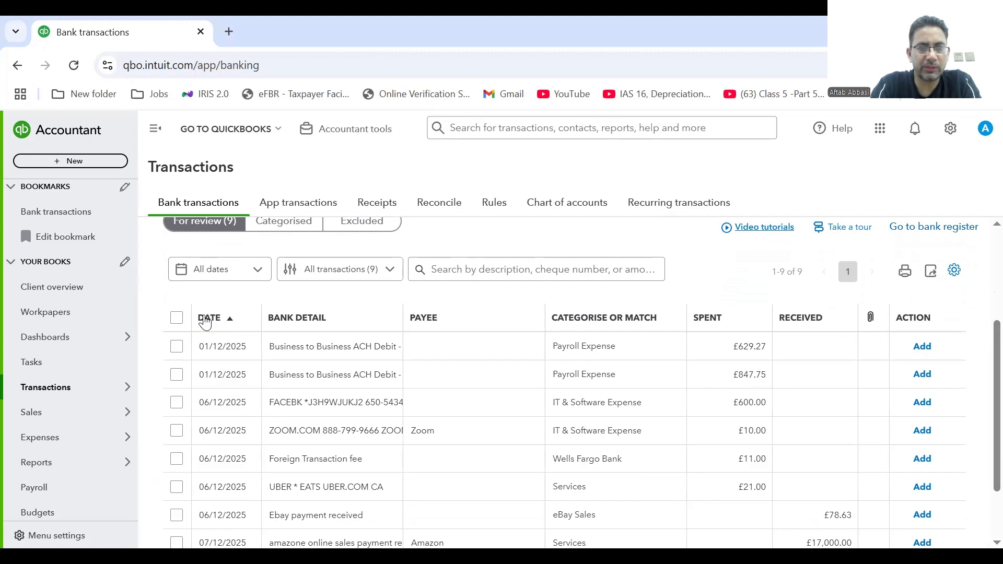
click(209, 319)
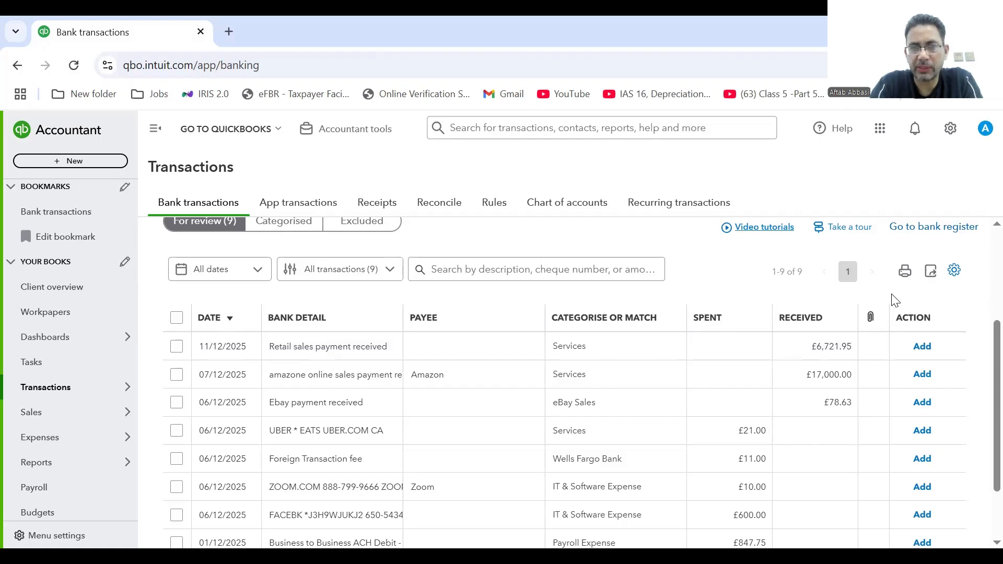
Expand the £6,721.95 Retail sales payment received deposit and list its available accounts.
click(331, 350)
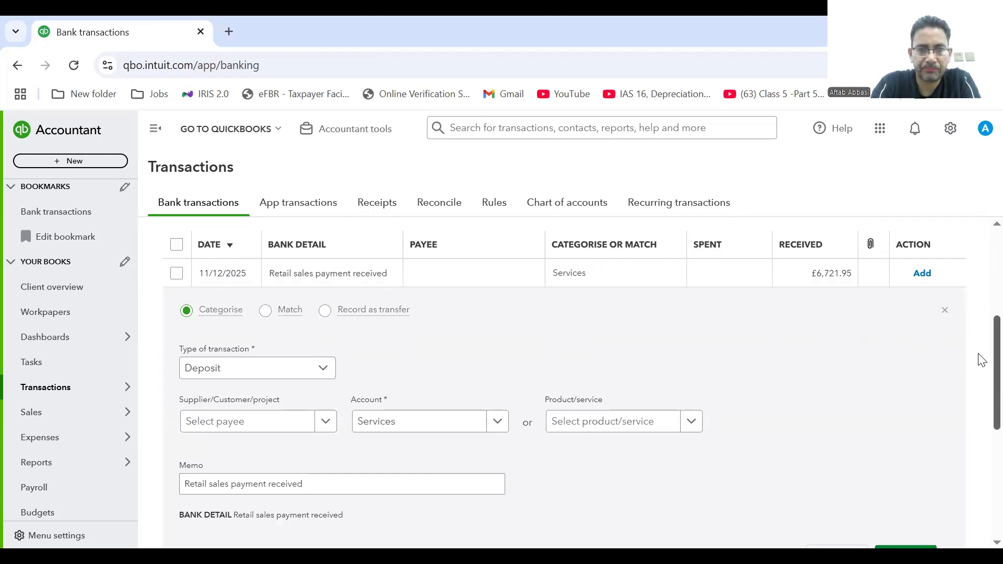
scroll(983, 366, down, 2)
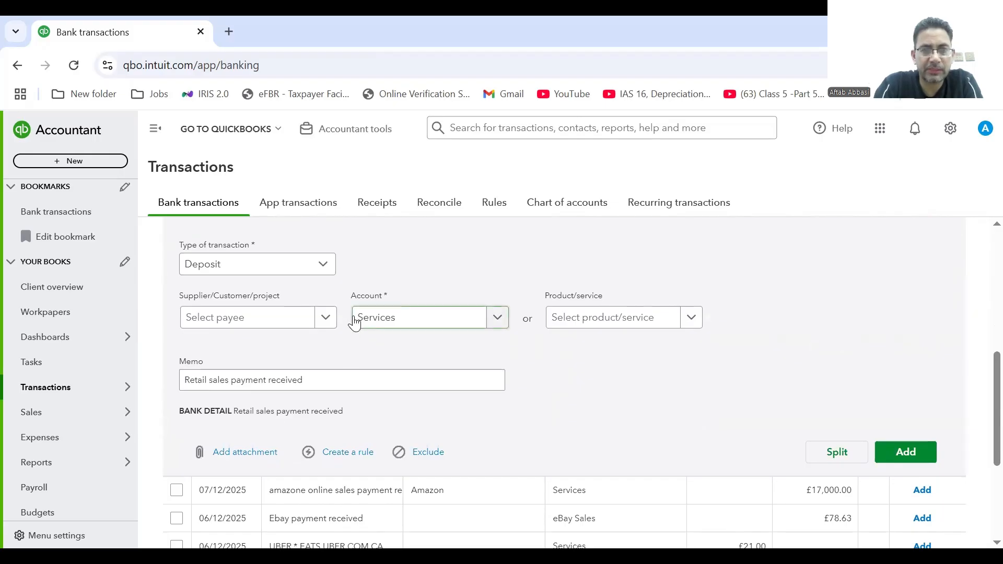
scroll(982, 366, up, 2)
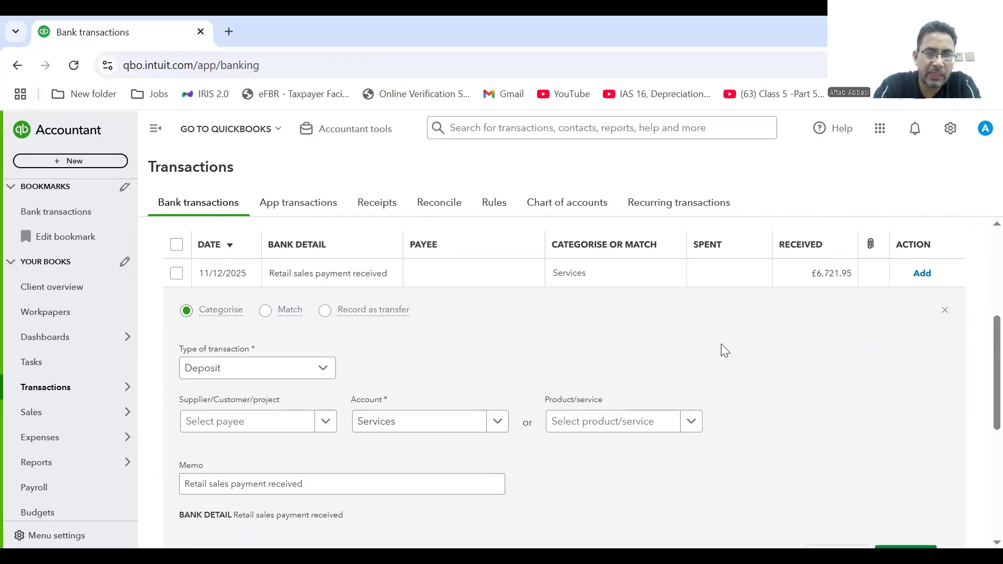
click(499, 426)
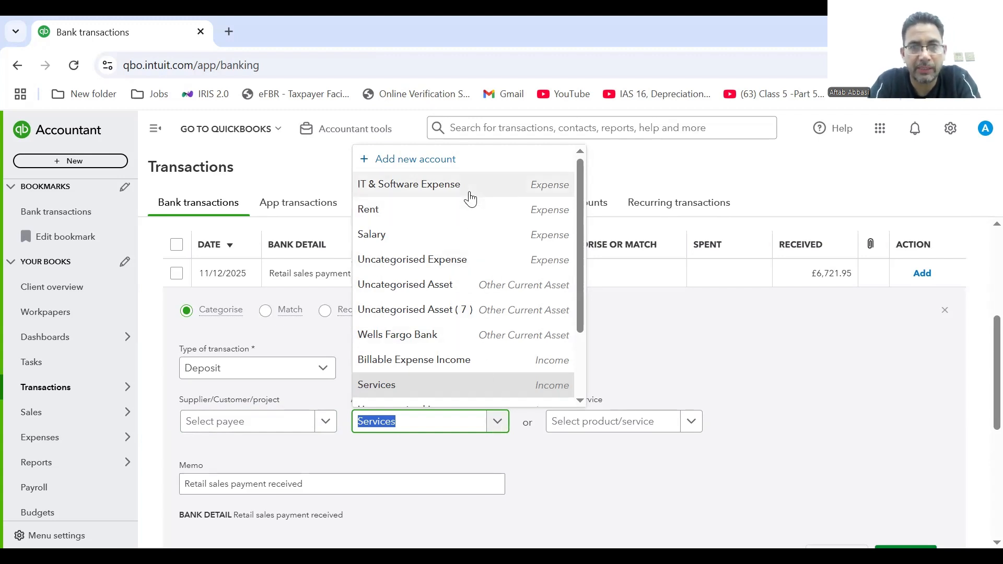
Create a 'Retail Sales' Income account with Sales of Product Income detail type and save it.
click(432, 165)
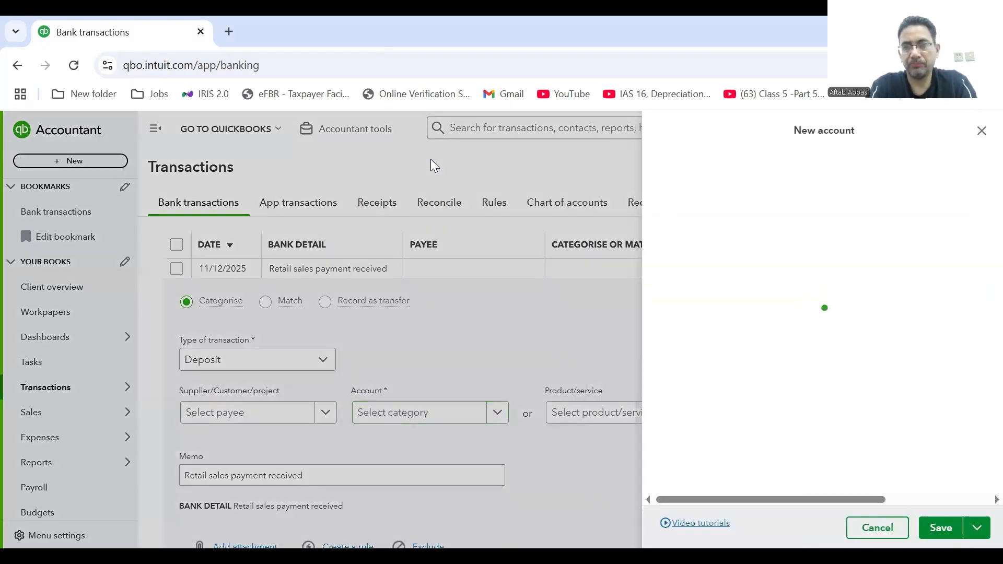
click(781, 180)
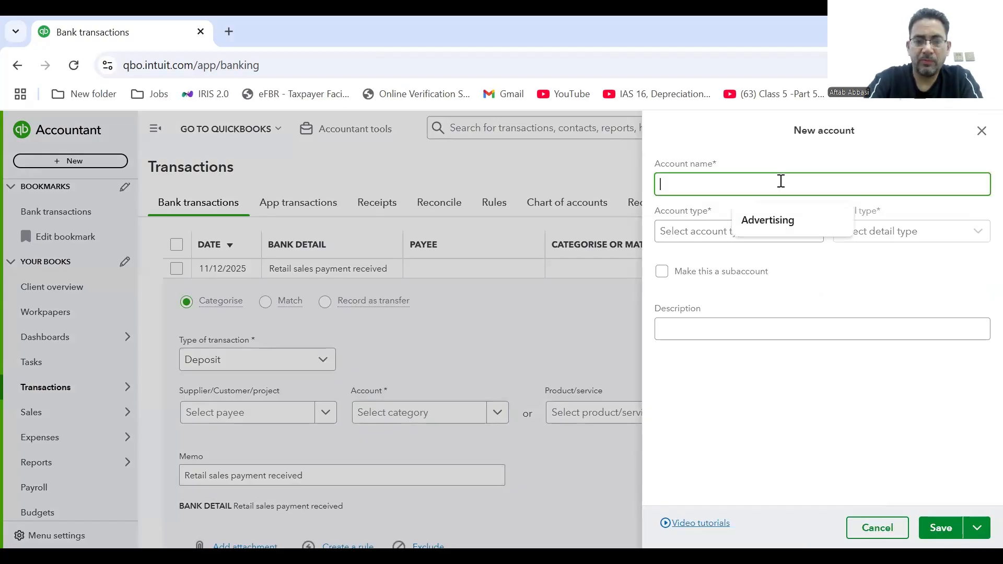
text(Re)
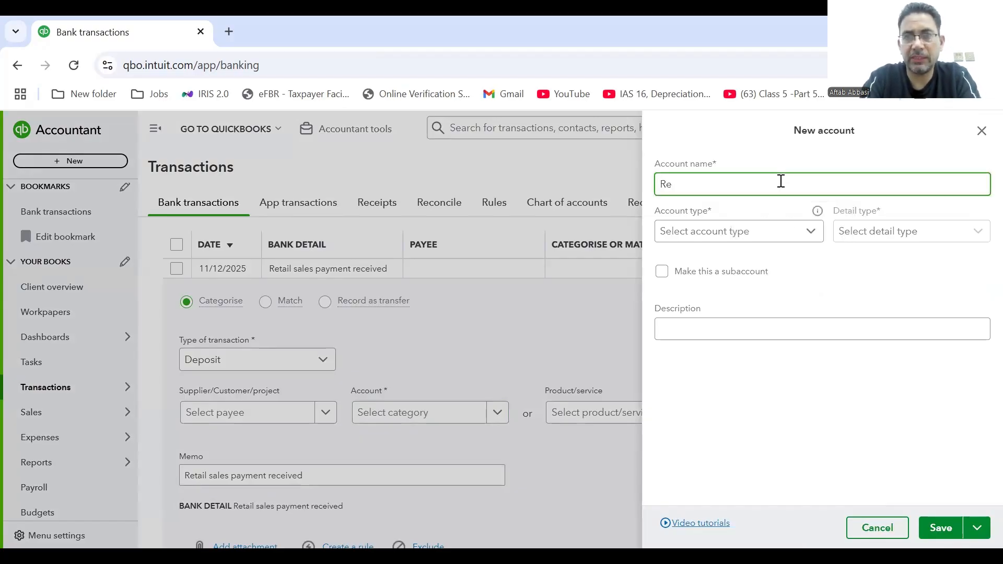
text(tail Sa)
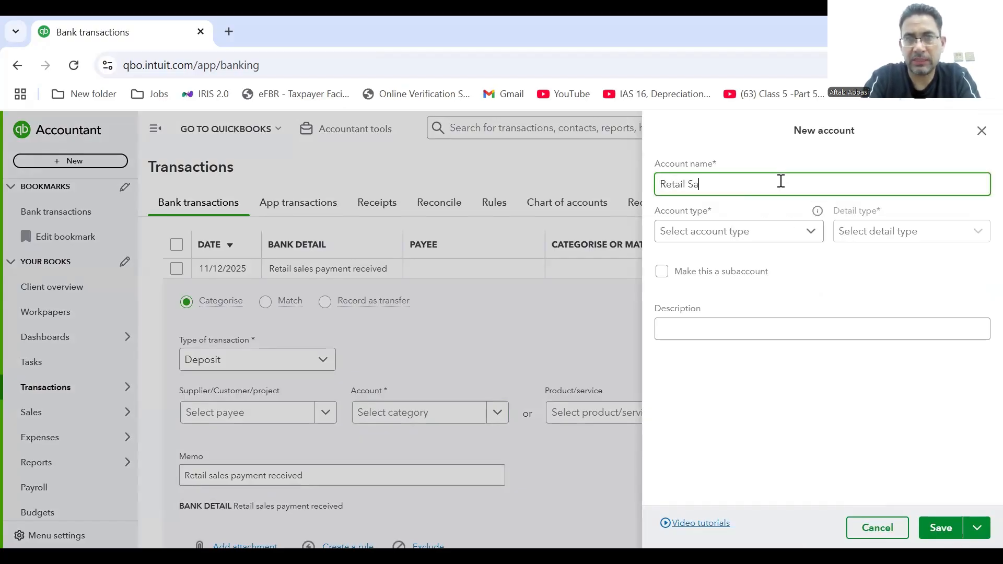
text(les)
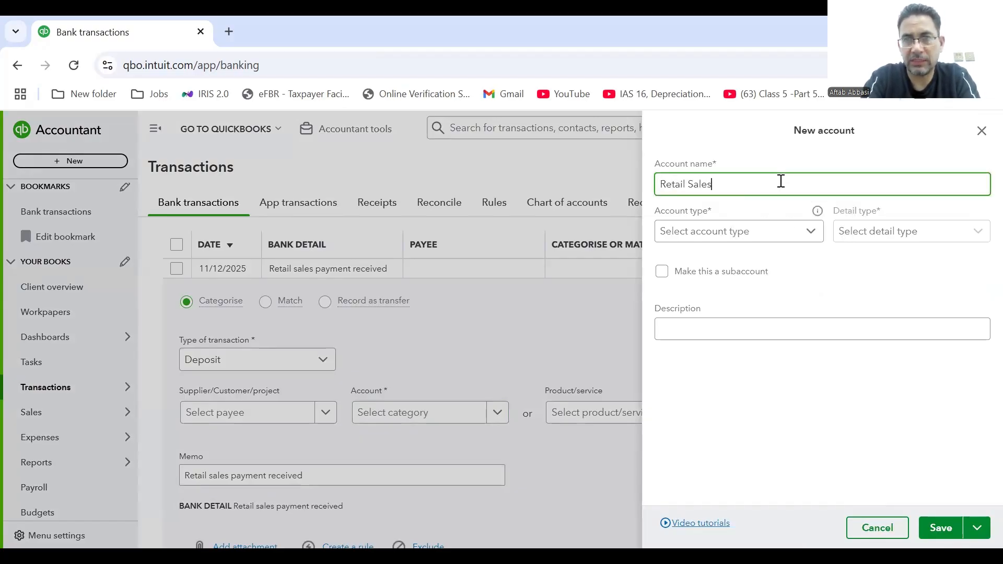
click(812, 237)
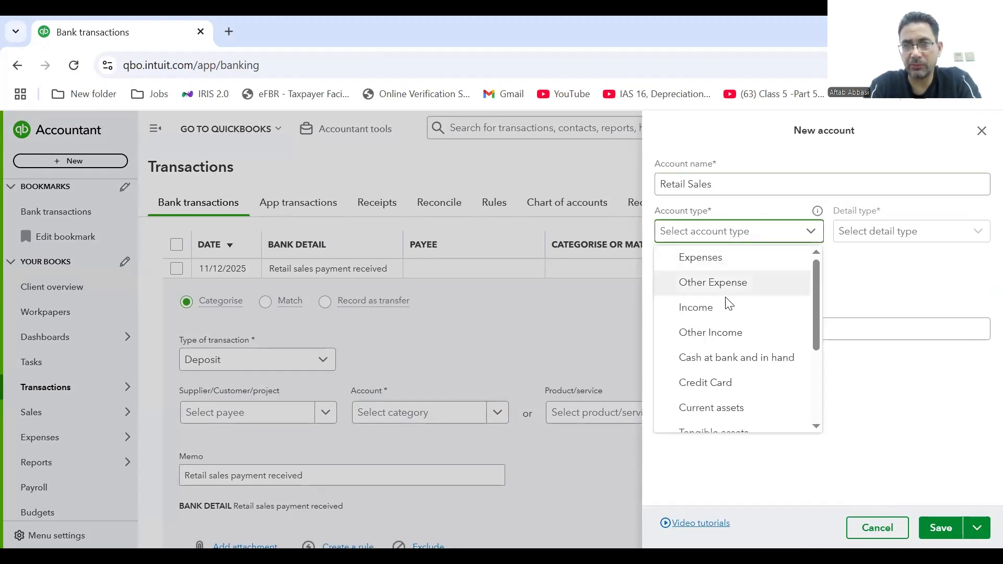
click(710, 307)
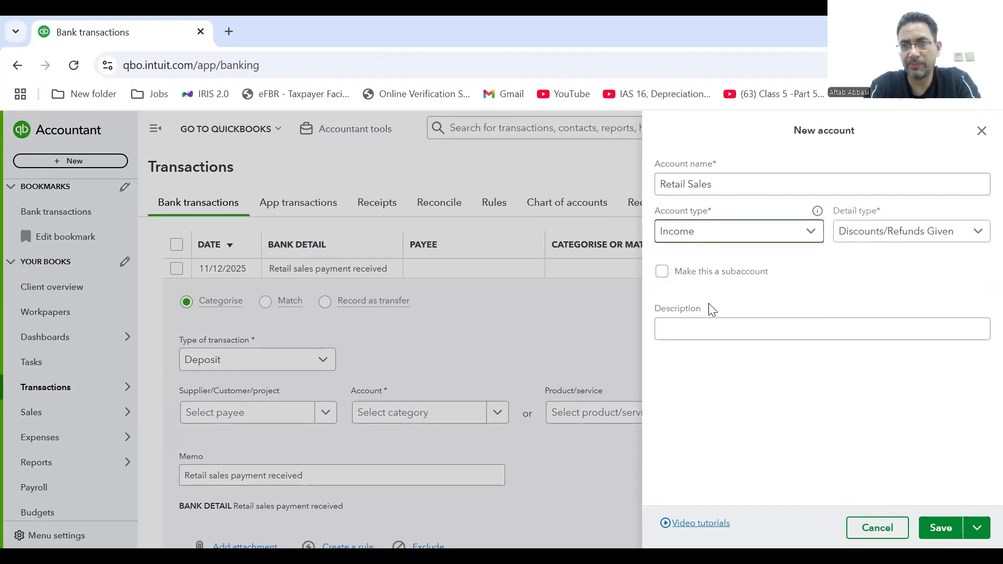
click(964, 238)
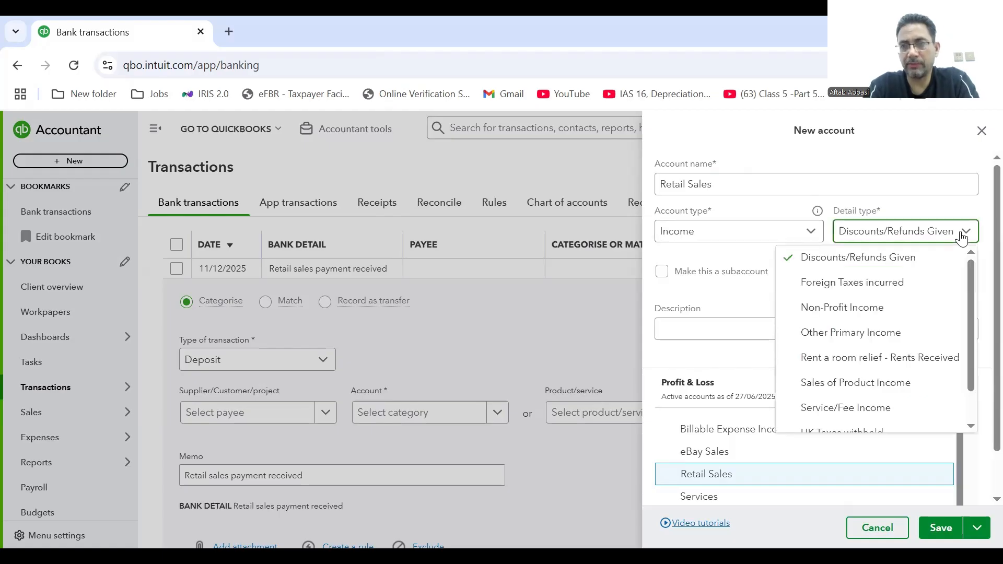
click(897, 393)
click(941, 533)
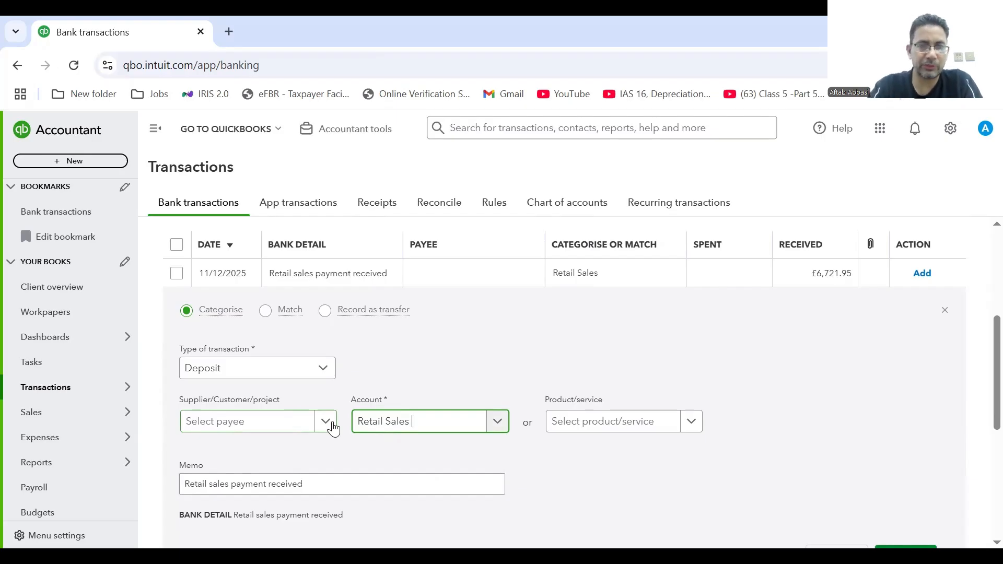
Set the payee to Retail Customer and add the £6,721.95 retail sales deposit.
click(325, 427)
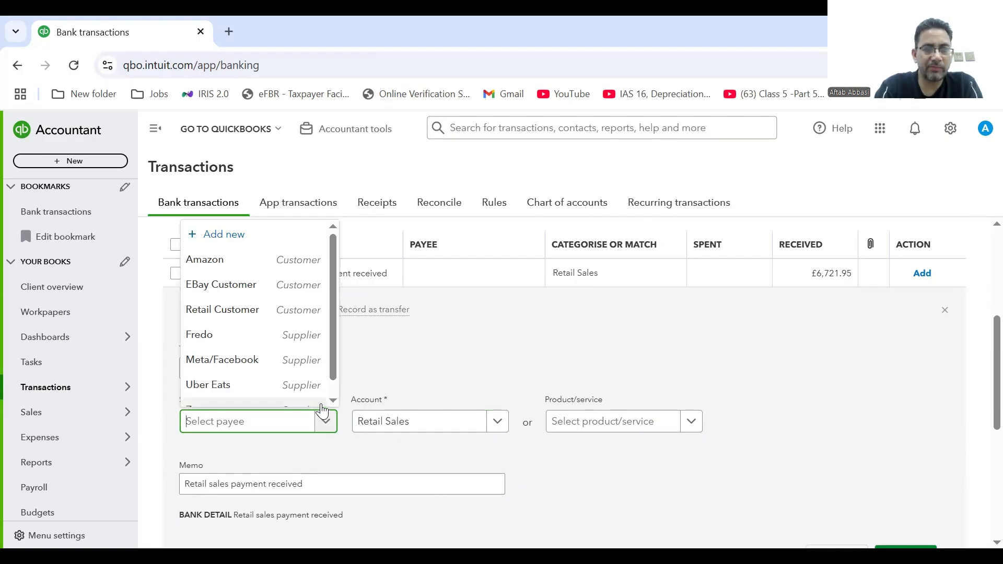
click(332, 401)
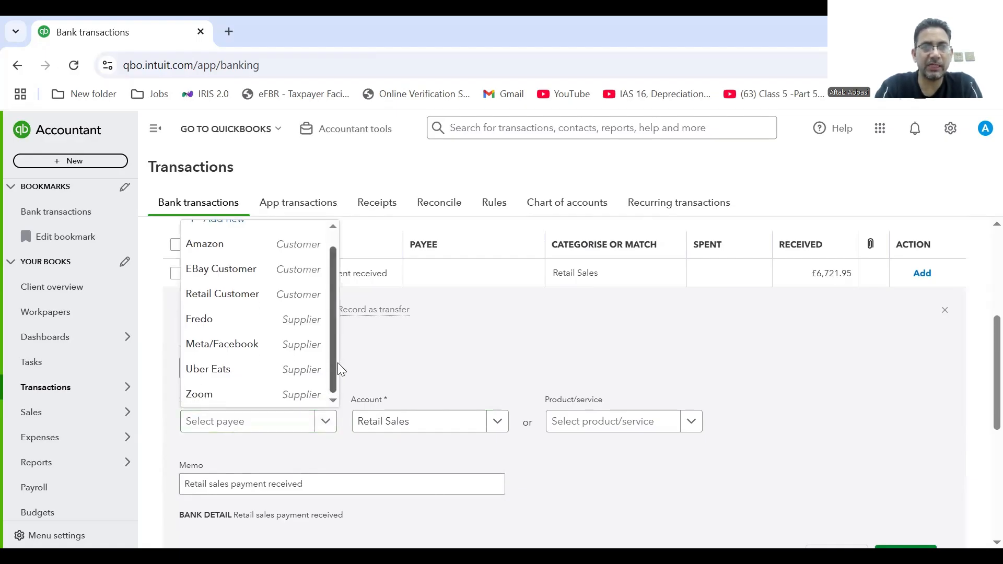
click(279, 298)
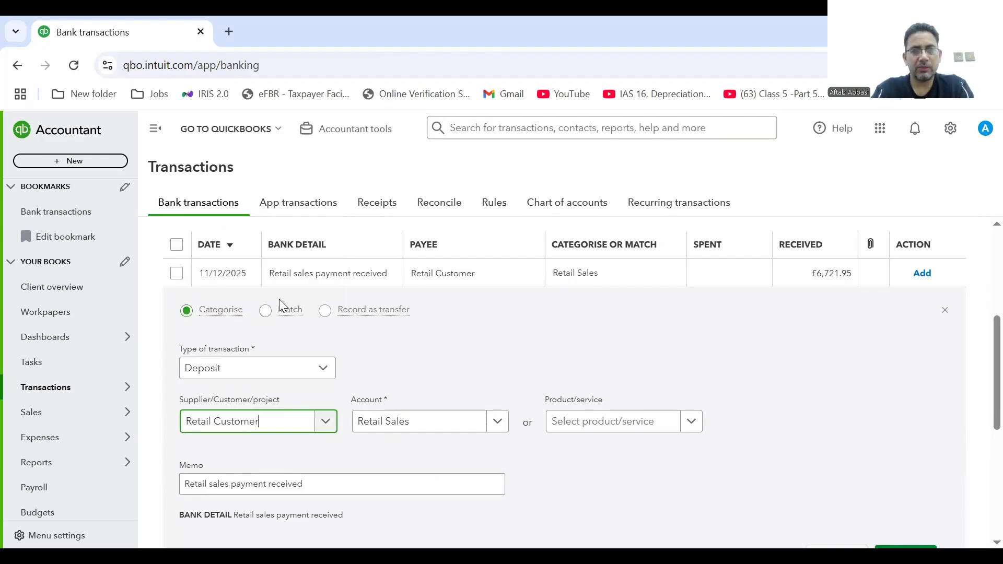
click(981, 378)
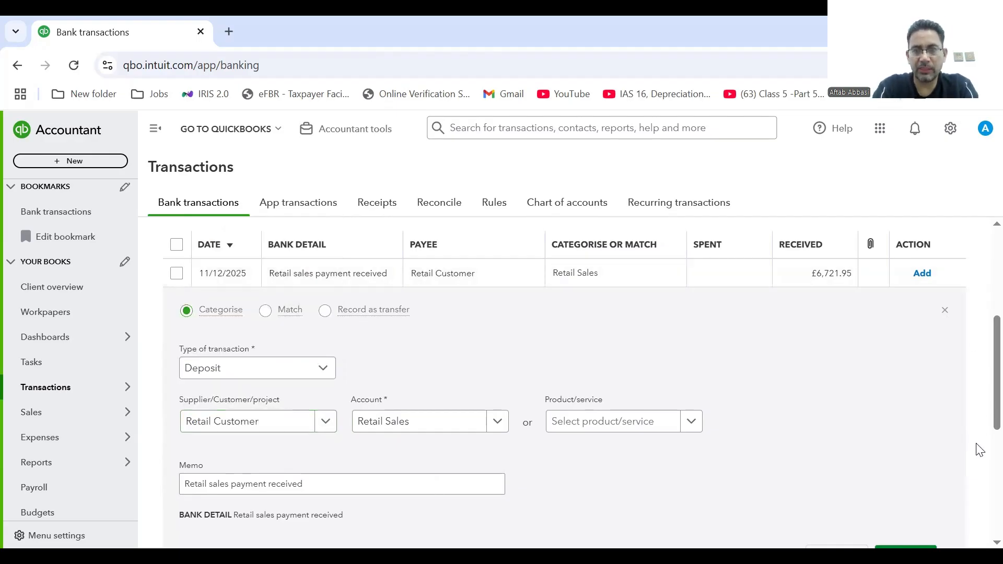
scroll(981, 449, down, 2)
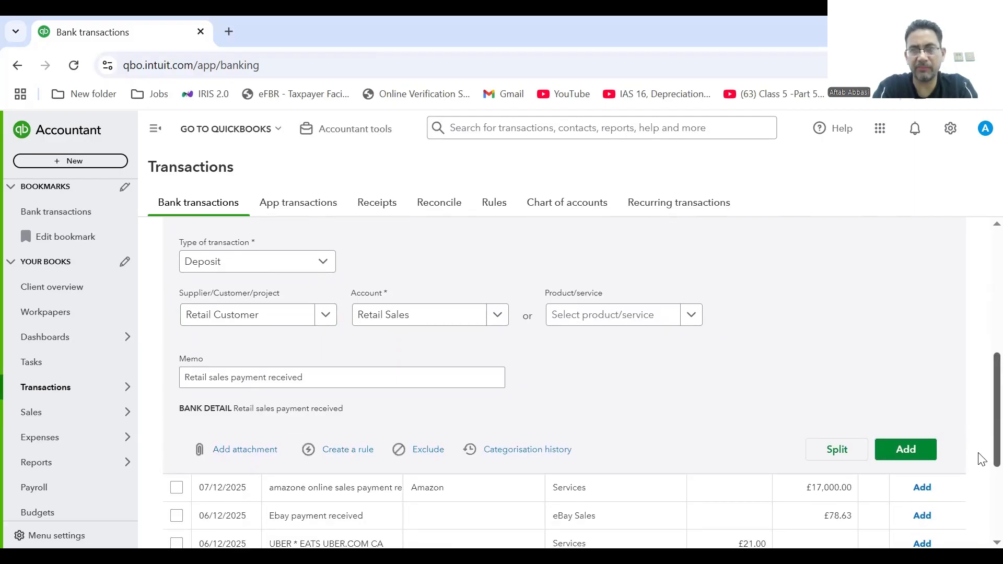
click(913, 457)
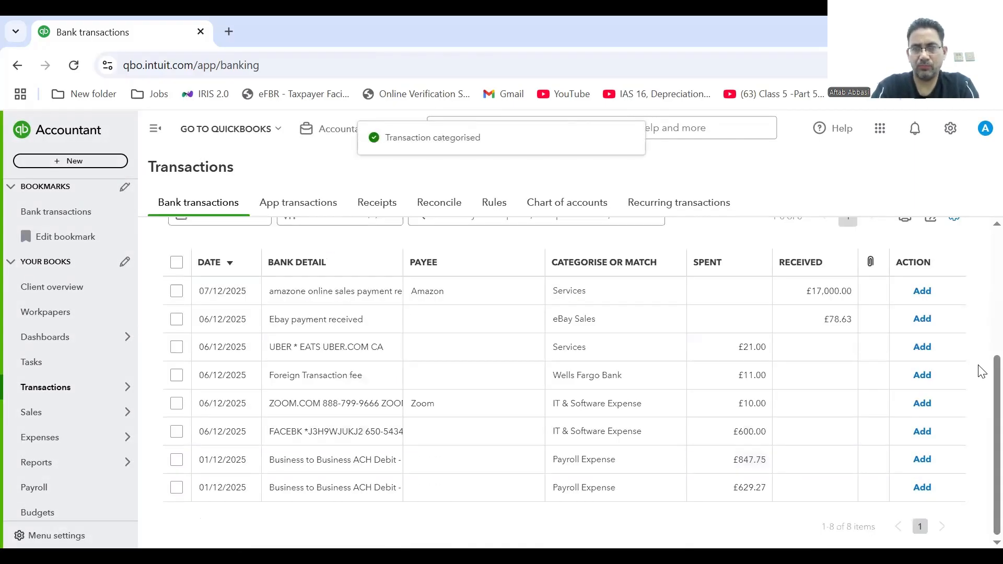
drag(981, 405, 981, 280)
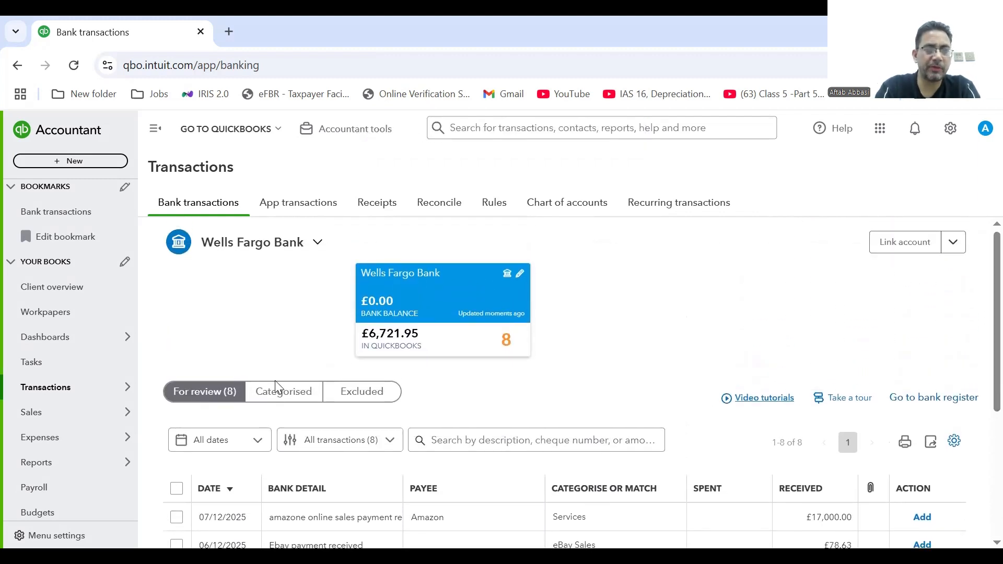
click(277, 397)
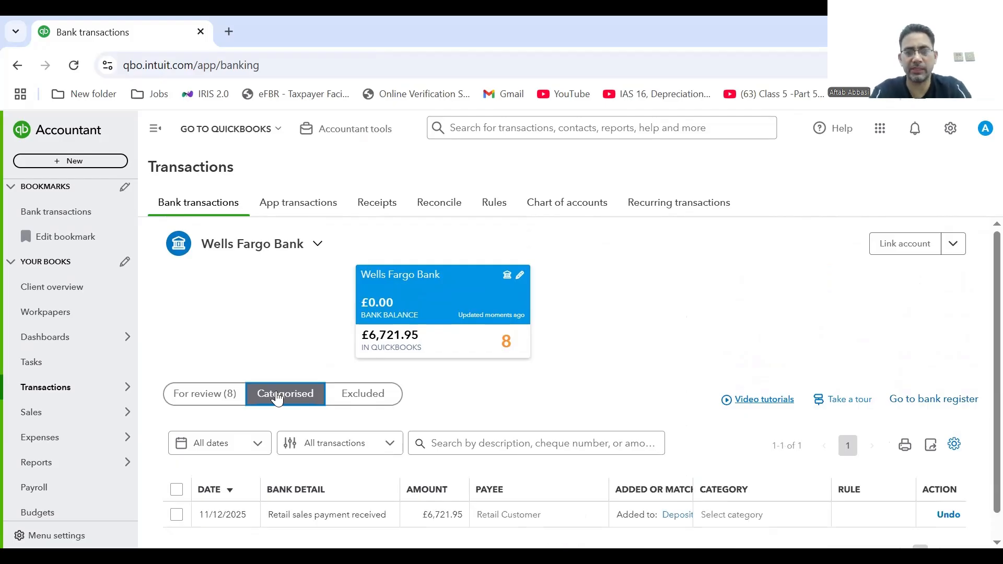
drag(980, 275, 982, 339)
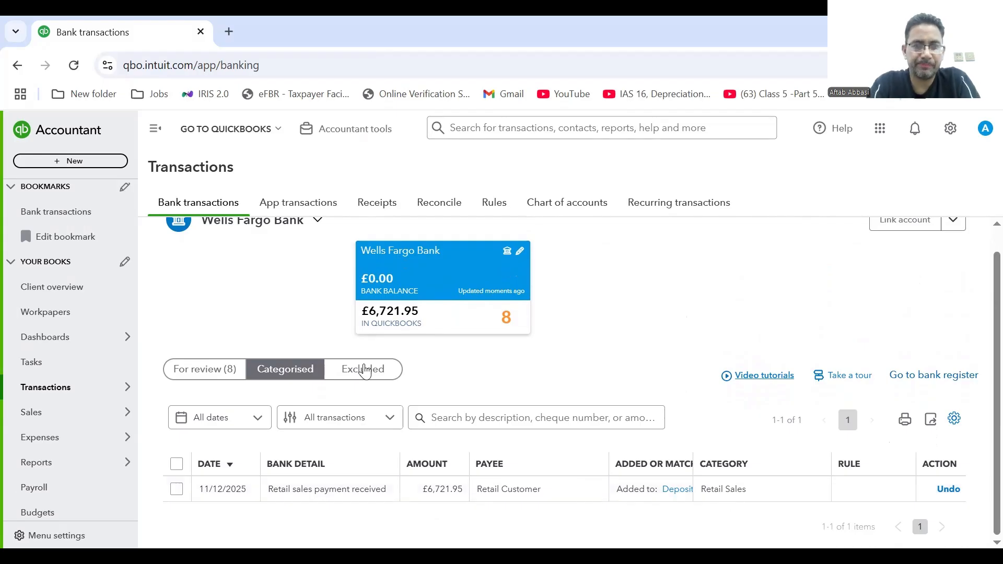
click(214, 370)
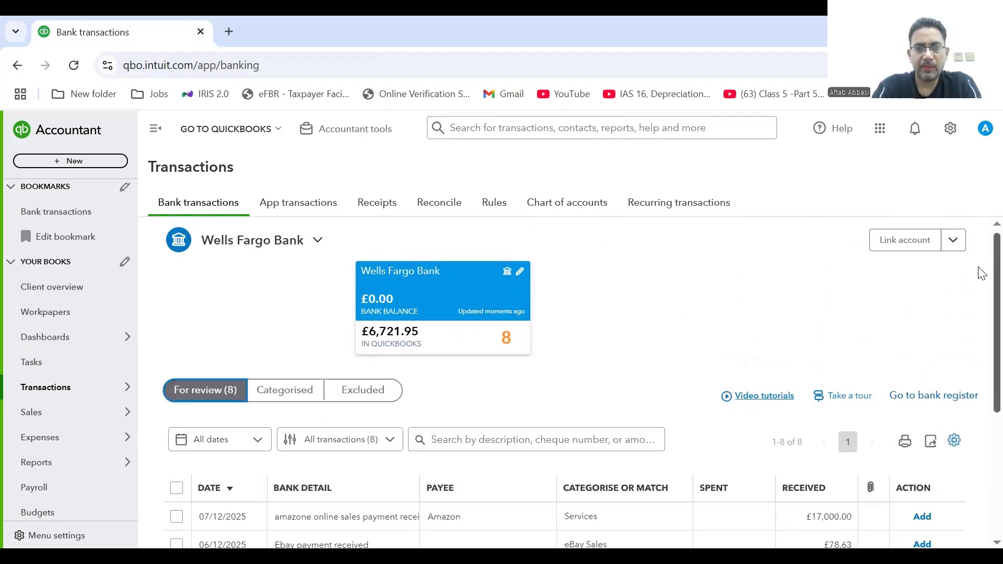
scroll(982, 295, down, 2)
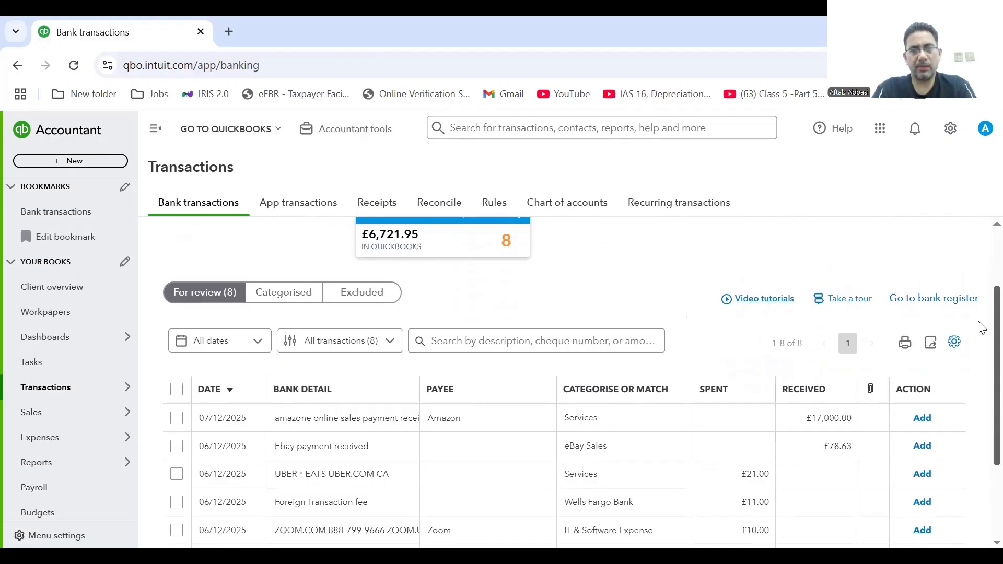
scroll(981, 328, down, 2)
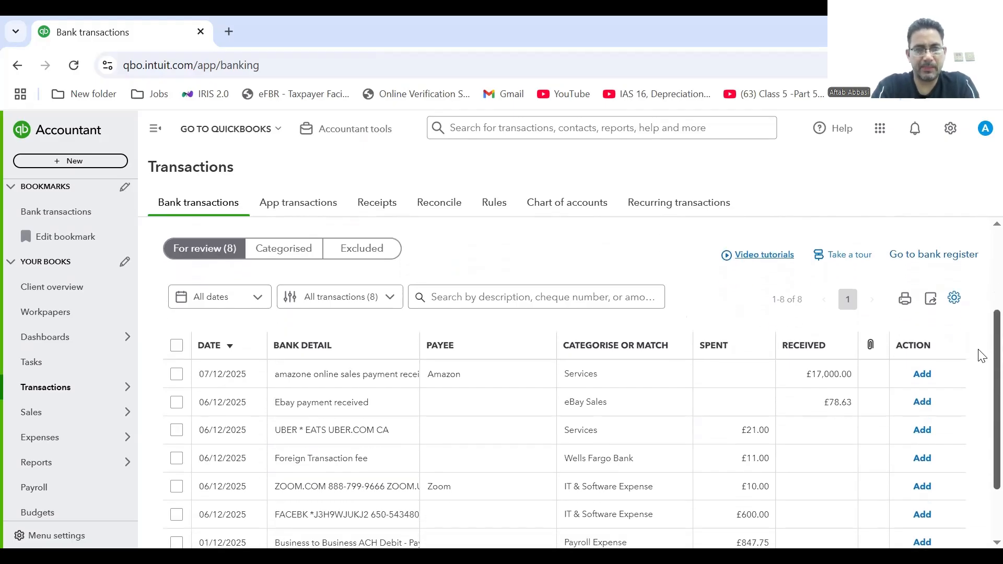
drag(979, 372, 979, 374)
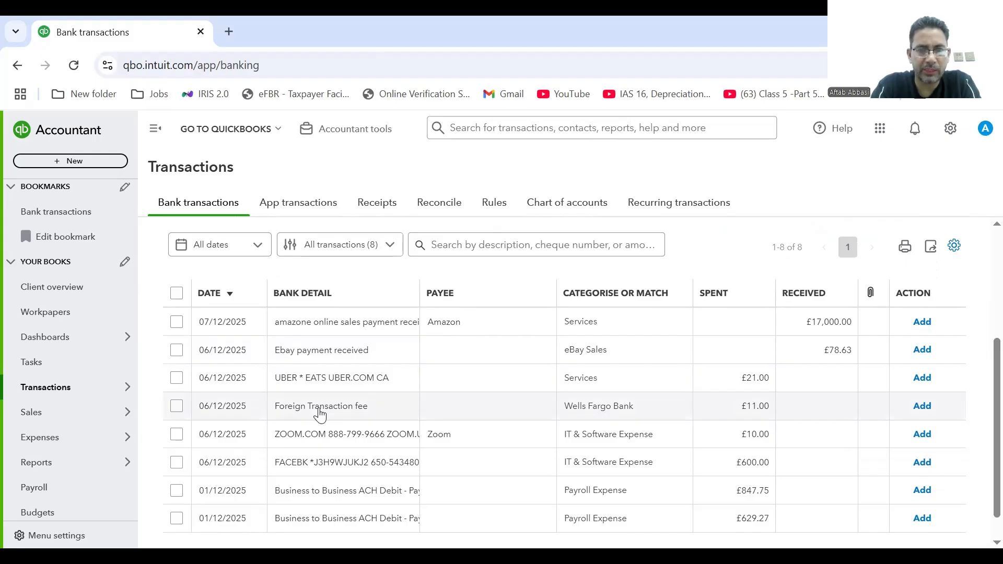
Expand the £11.00 Foreign Transaction fee and clear its suggested Wells Fargo Bank account.
click(320, 416)
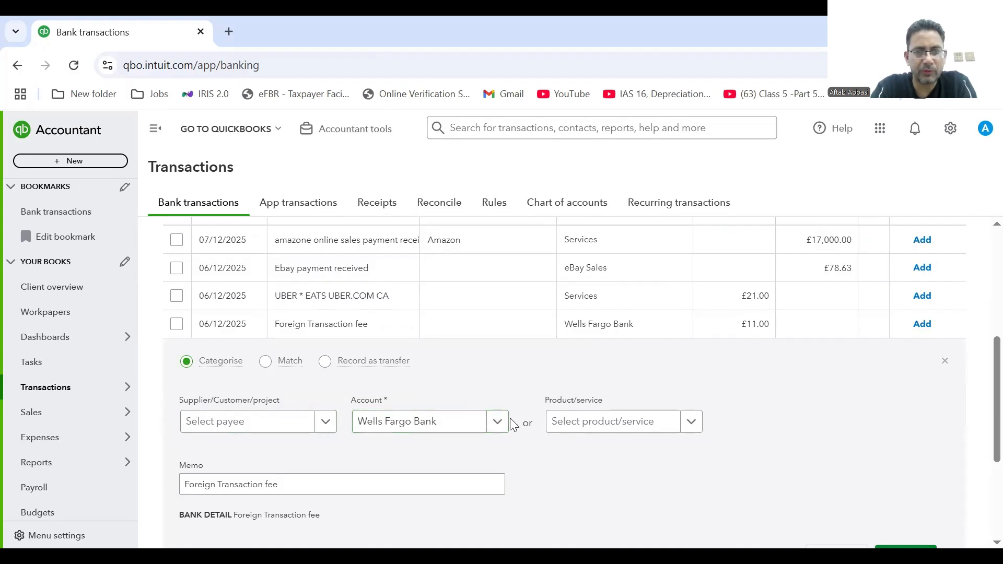
scroll(982, 434, down, 2)
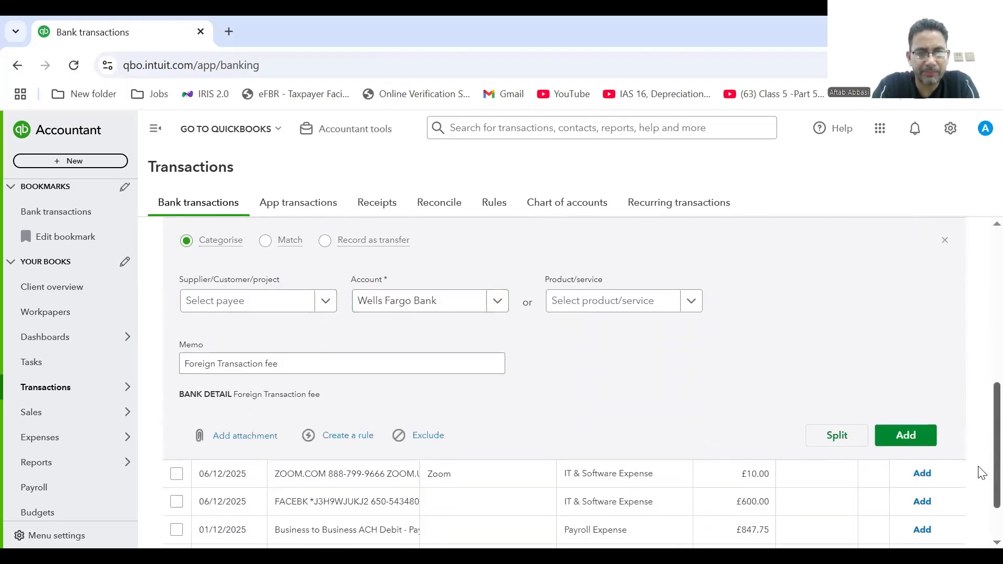
scroll(981, 463, up, 1)
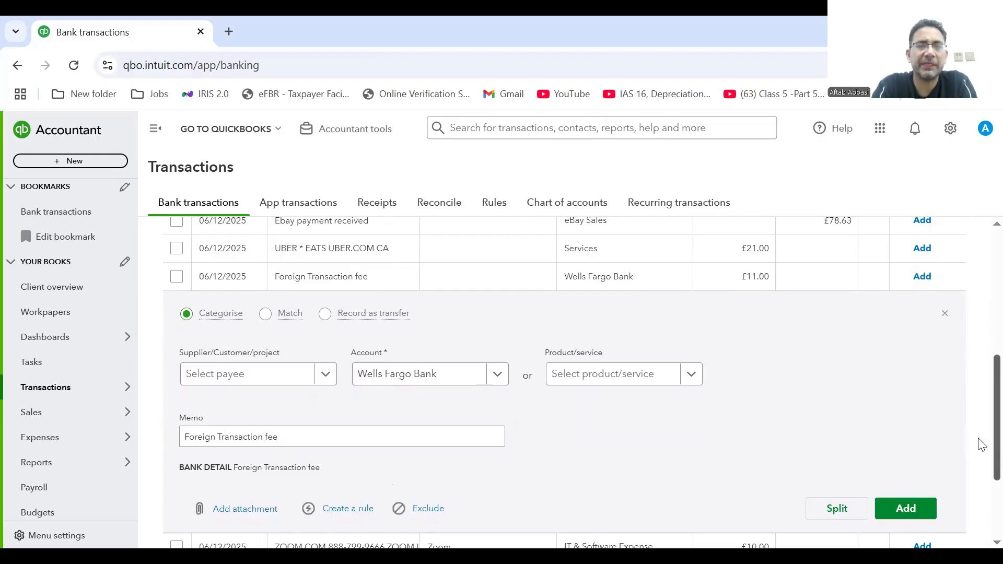
scroll(981, 447, down, 1)
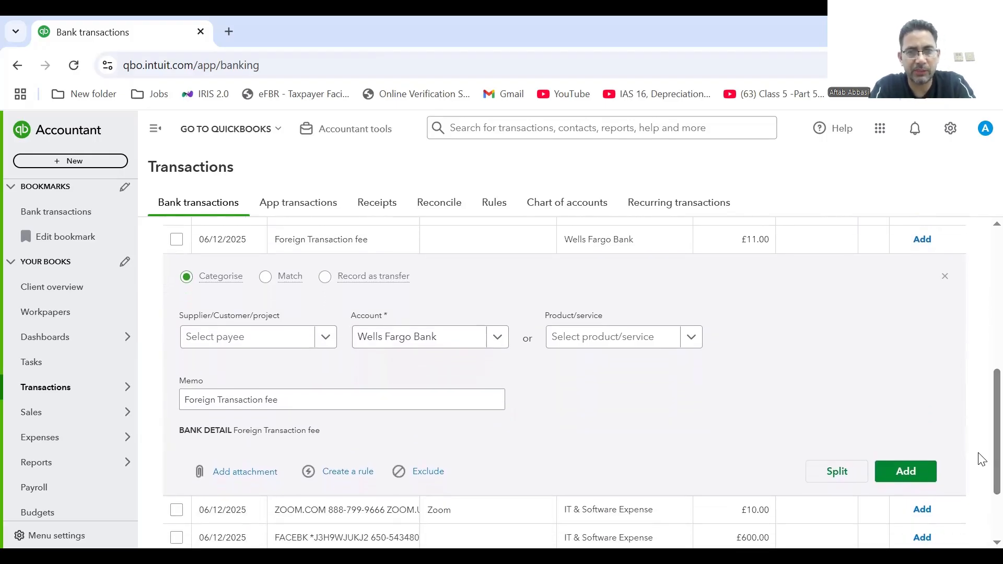
click(488, 337)
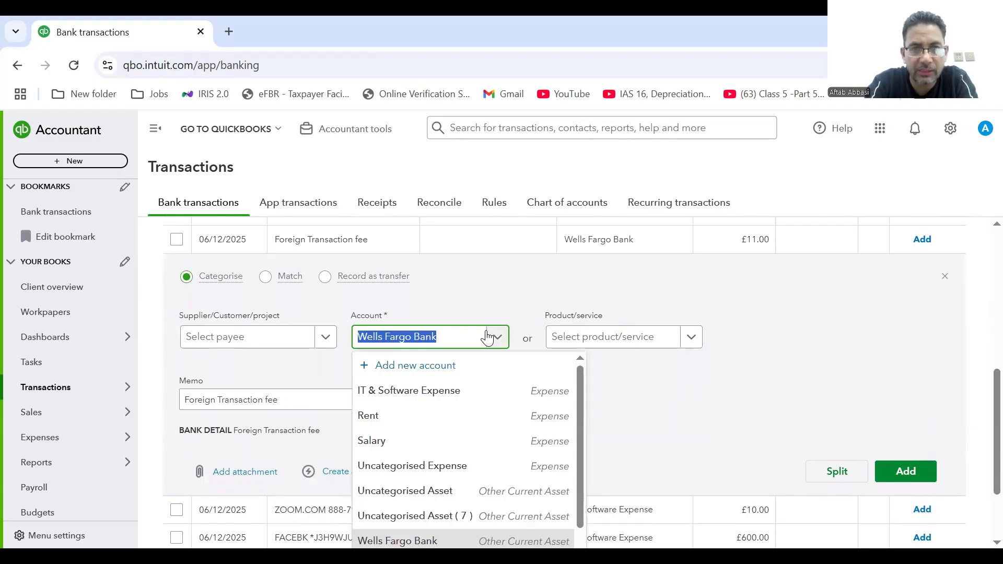
text(Ban)
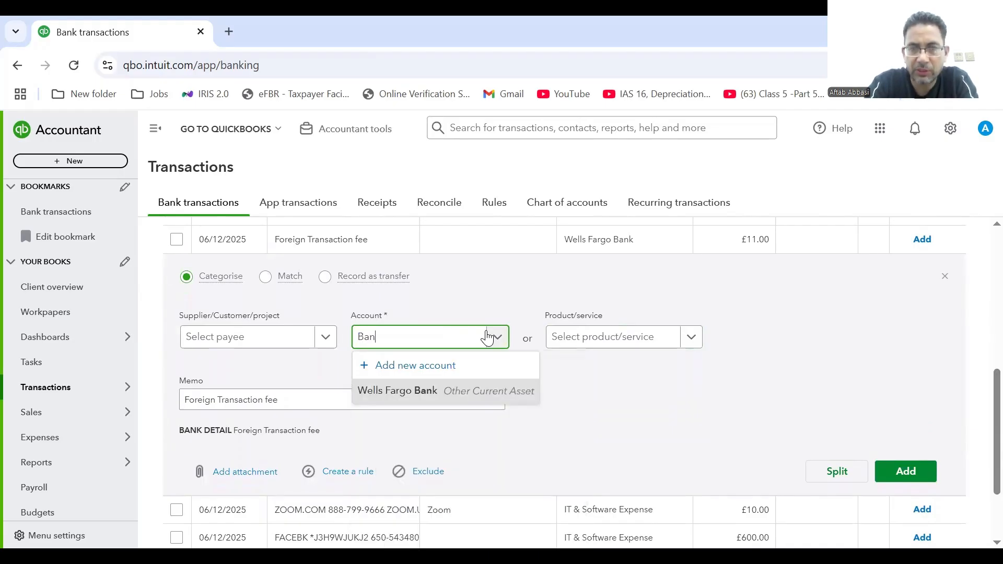
key(BackSpace)
key(BackSpace)
key(BackSpace)
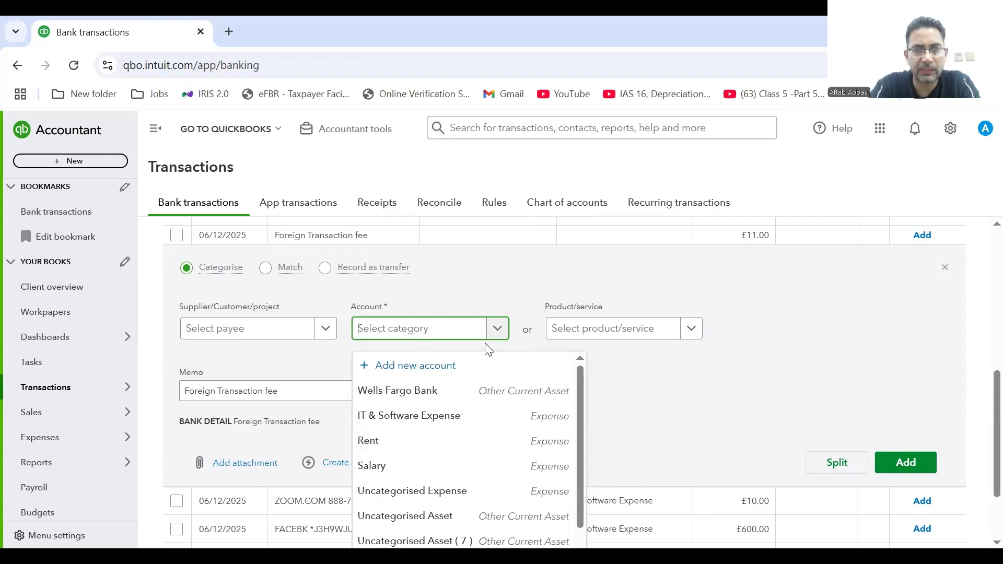
Create a 'Bank Charges' Expenses account with Bank charges detail type and save it.
click(428, 365)
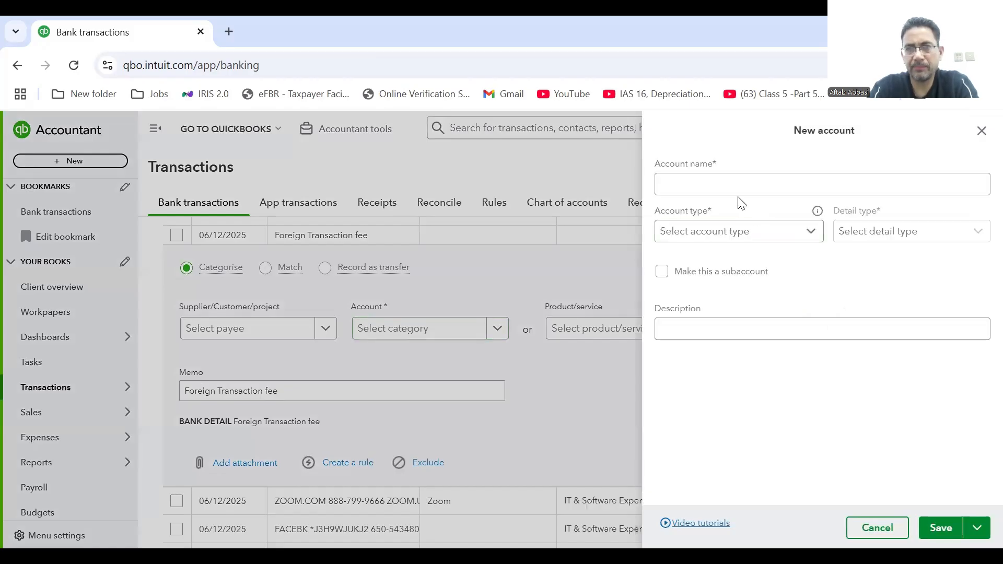
click(734, 185)
text(Bank Charges)
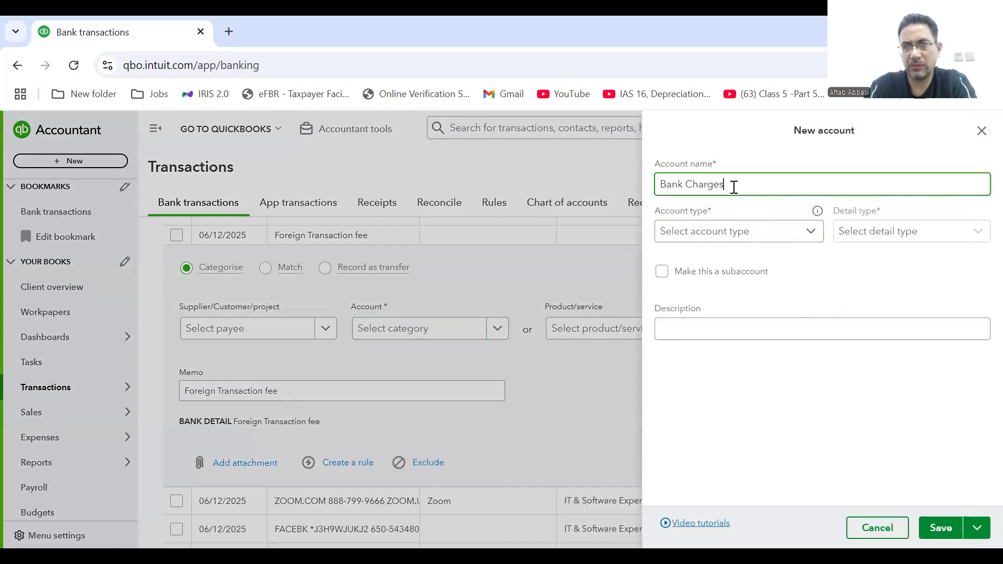
click(810, 232)
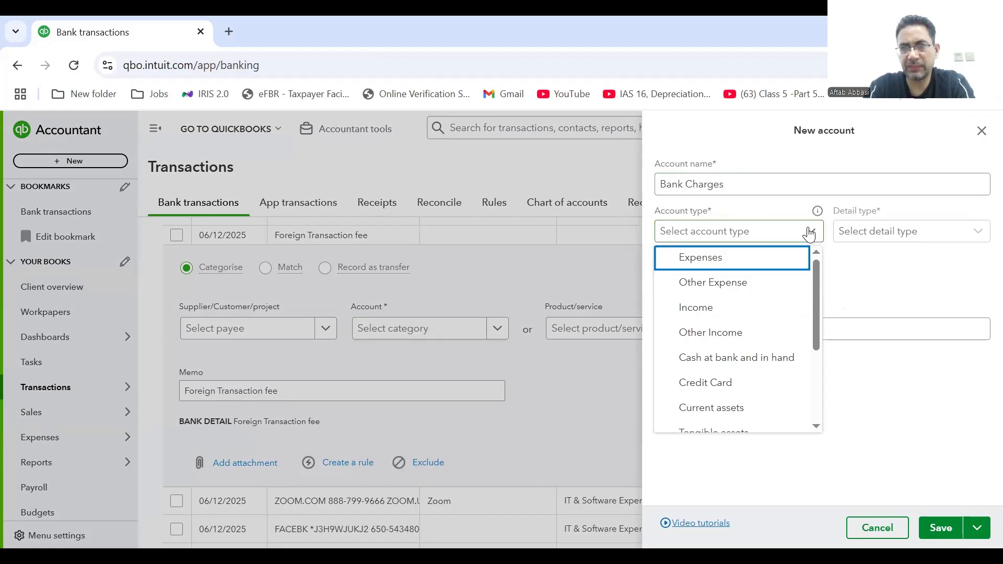
key(Return)
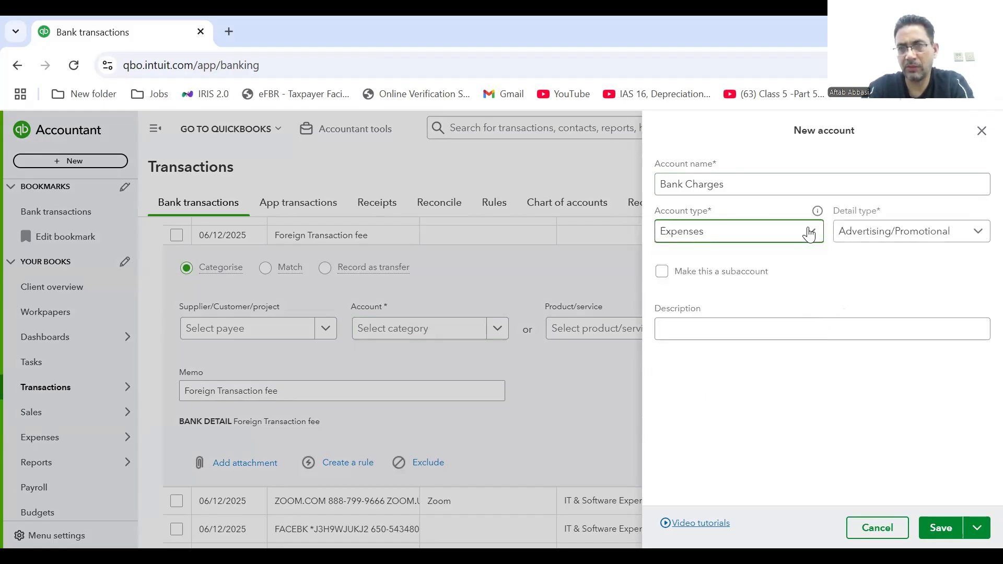
click(891, 234)
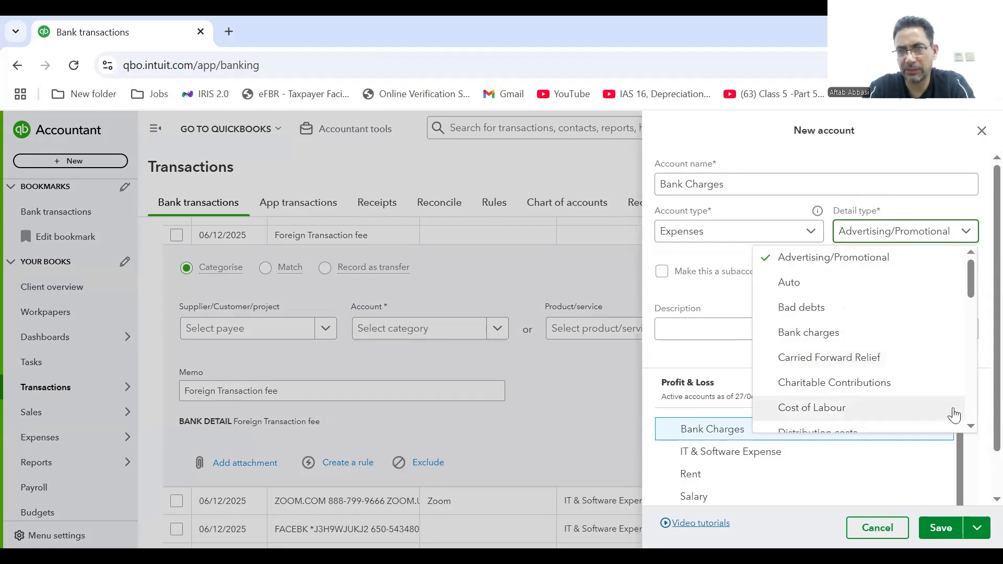
click(848, 333)
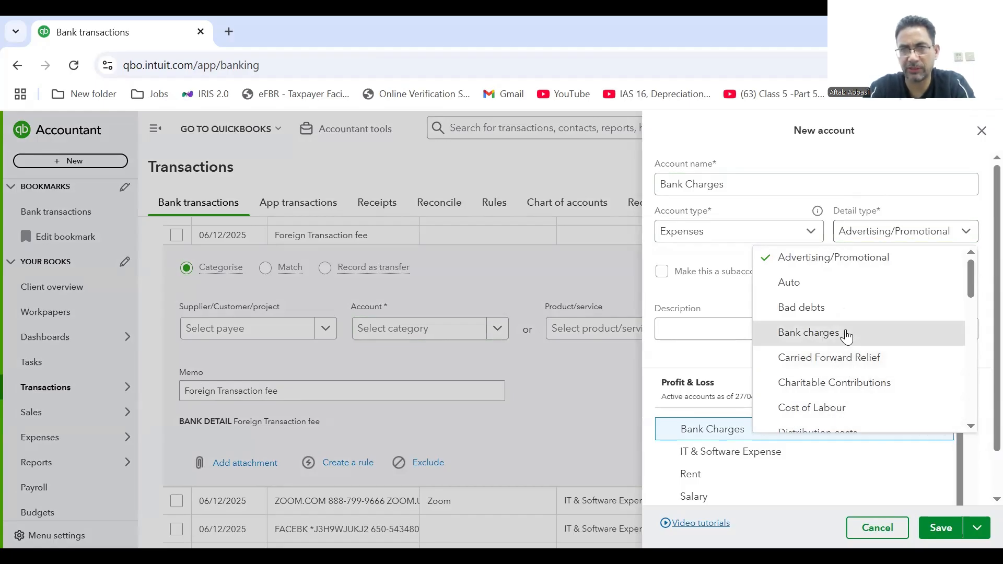
click(939, 531)
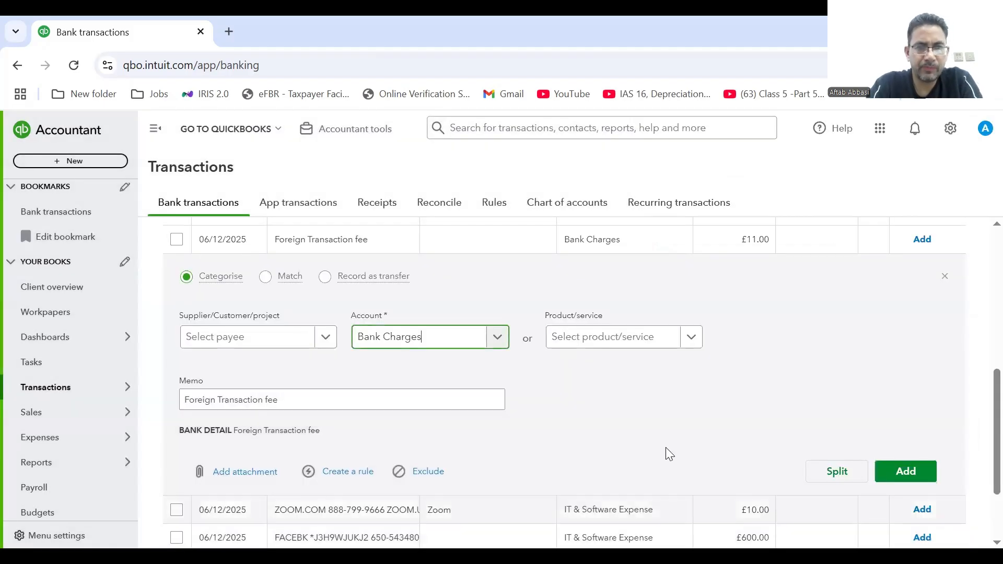
Leave the £11.00 fee's payee blank and add it under Bank Charges.
click(328, 337)
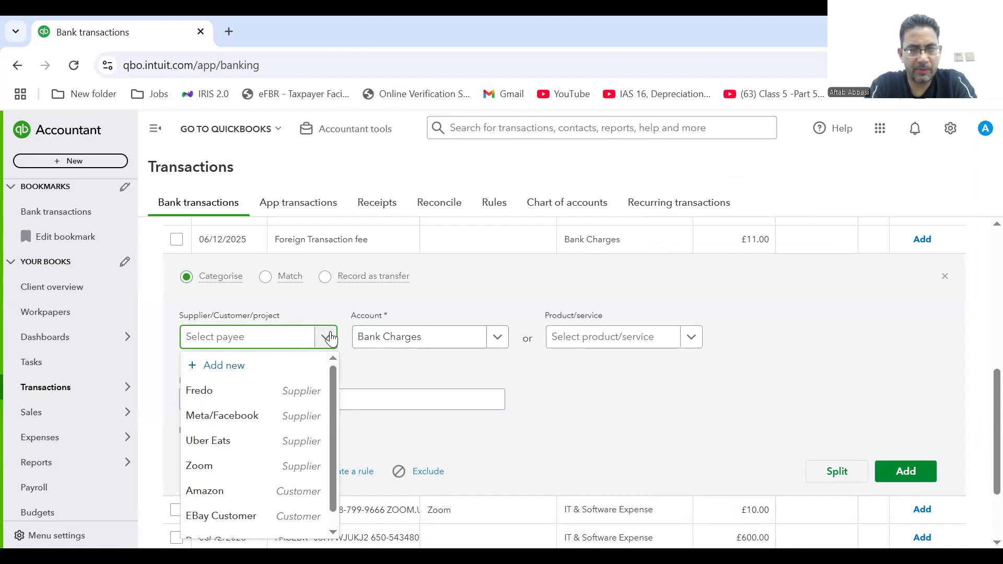
text(w)
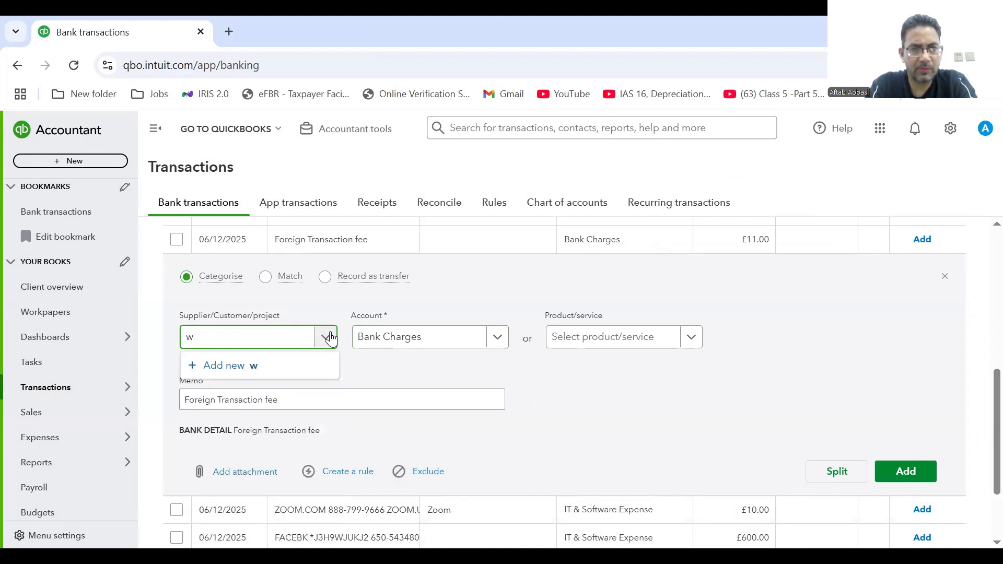
key(BackSpace)
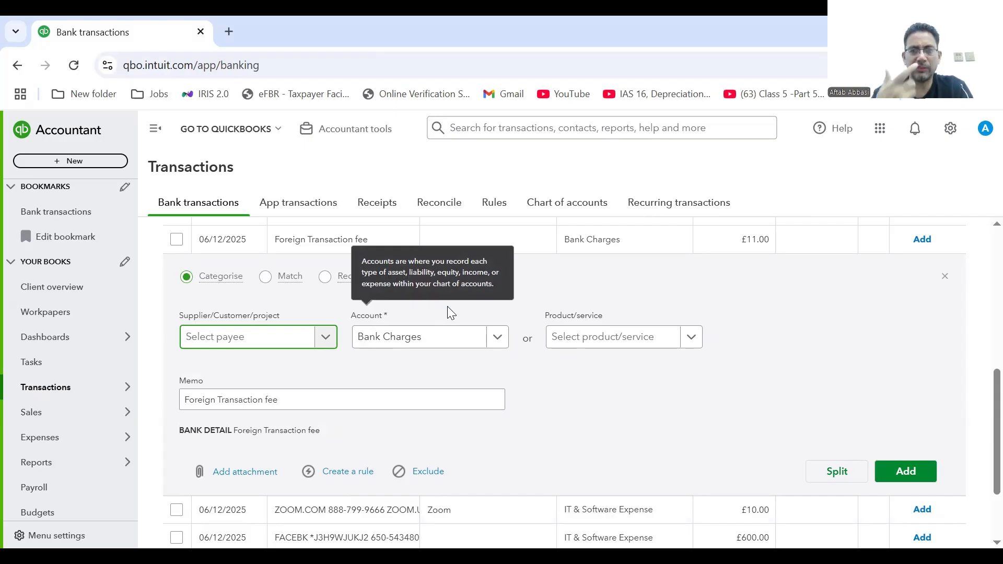
click(979, 388)
drag(979, 388, 979, 386)
click(907, 474)
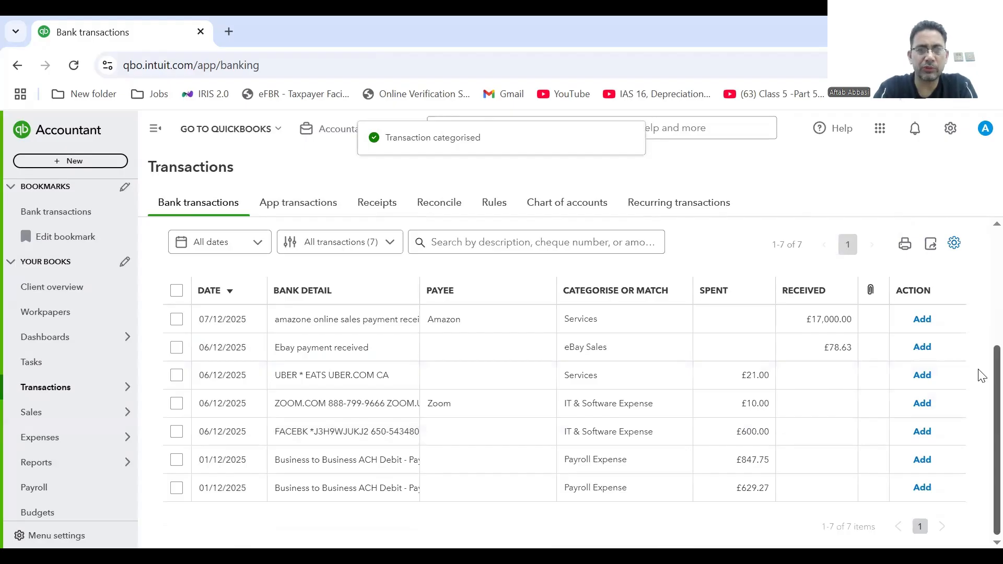
scroll(980, 371, up, 2)
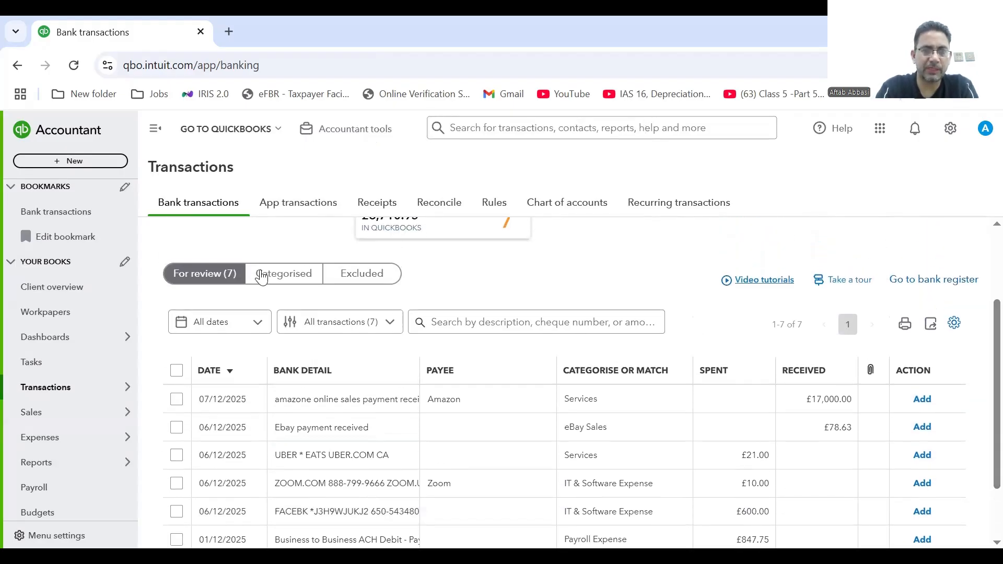
click(262, 276)
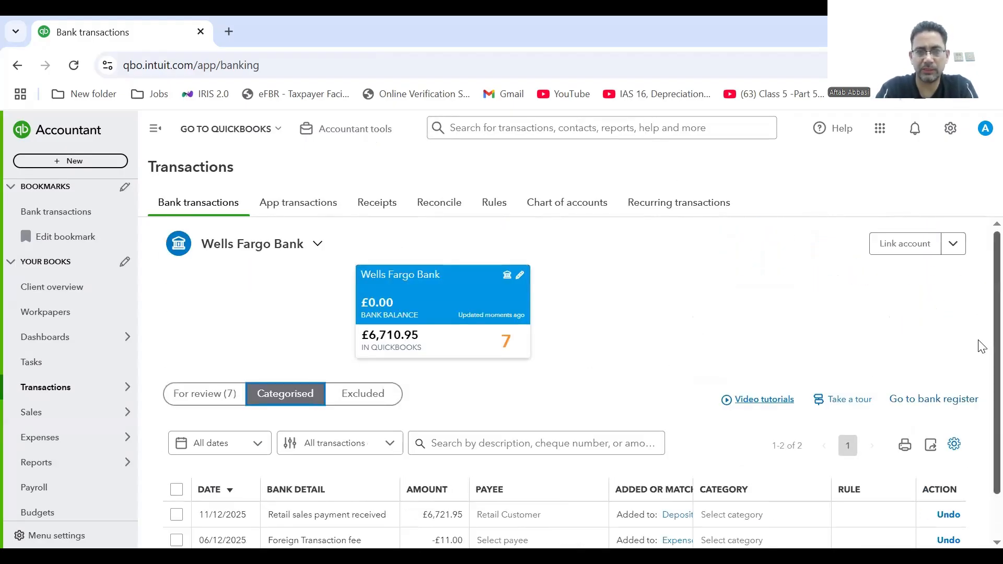
scroll(982, 416, down, 1)
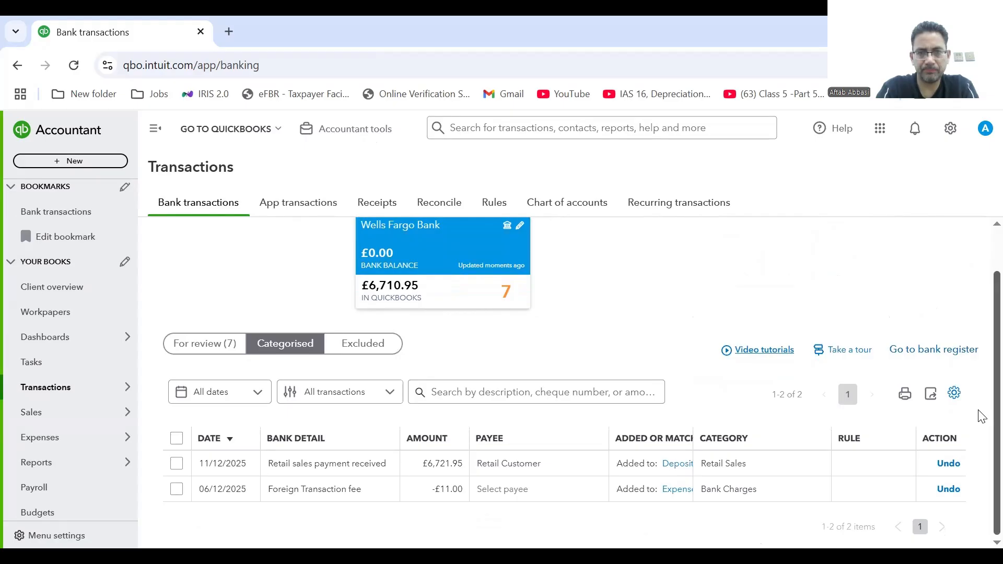
scroll(983, 367, up, 1)
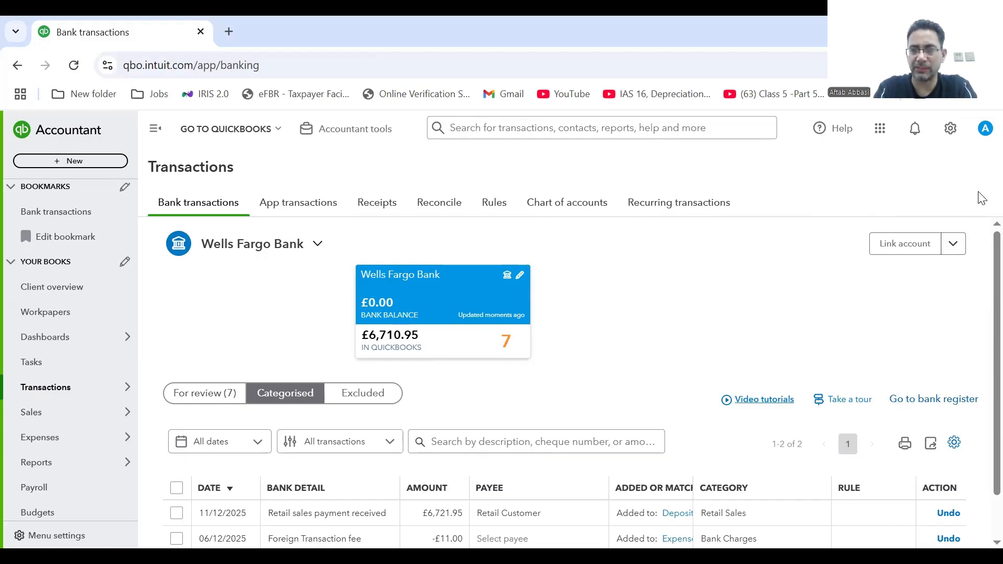
scroll(982, 328, down, 1)
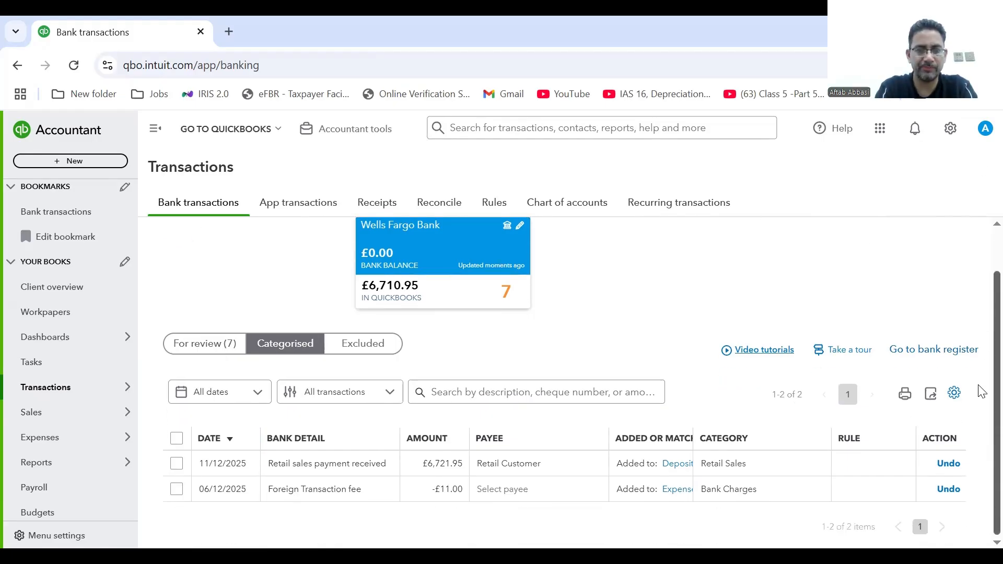
click(203, 346)
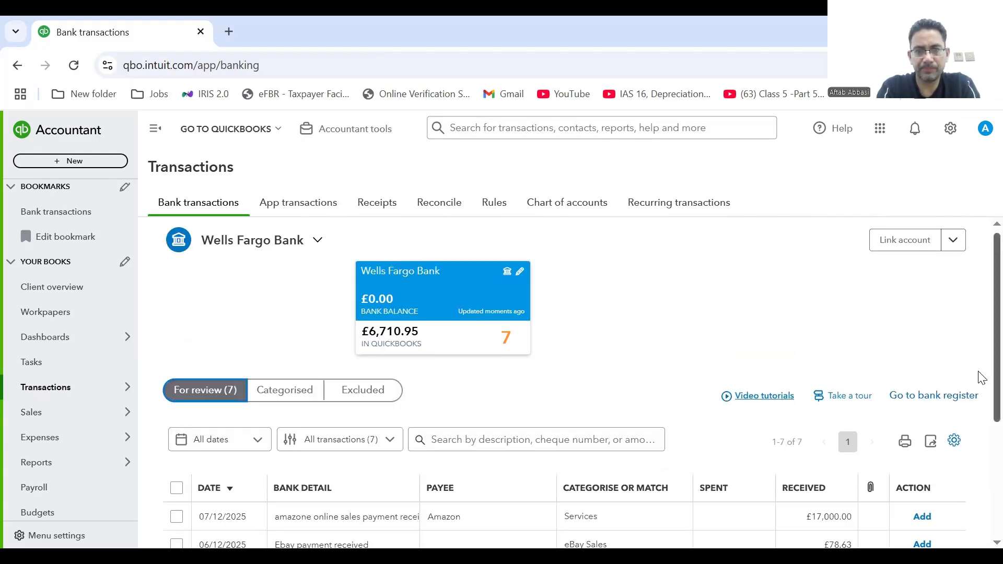
Select the £17,000.00 Amazon payment and accept it with its suggested Services category.
scroll(981, 378, down, 3)
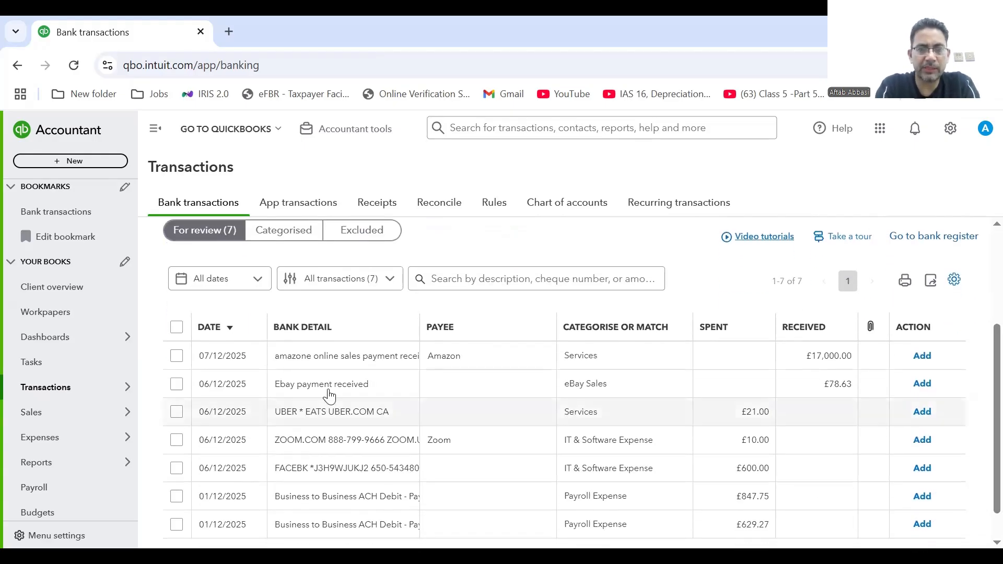
click(177, 356)
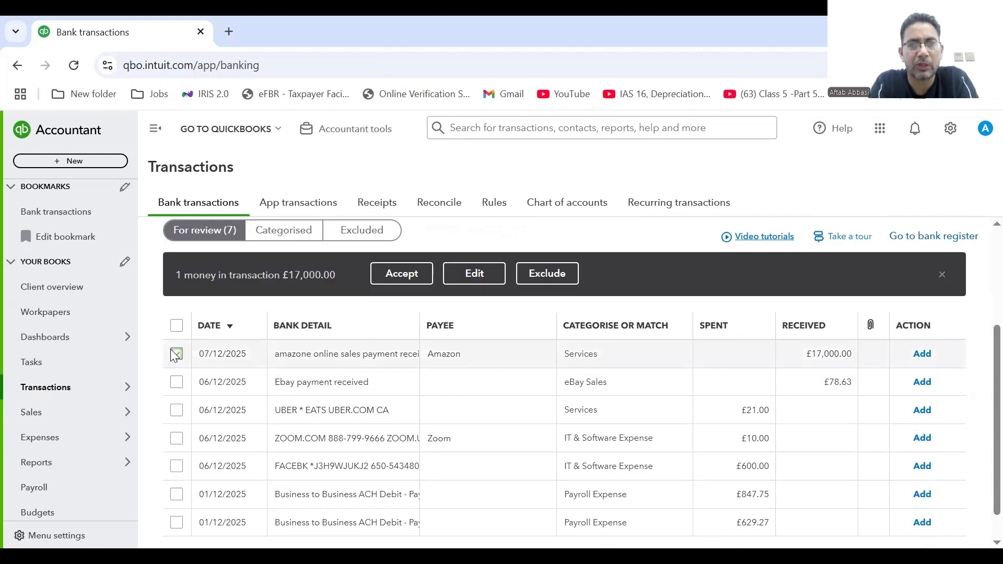
click(412, 276)
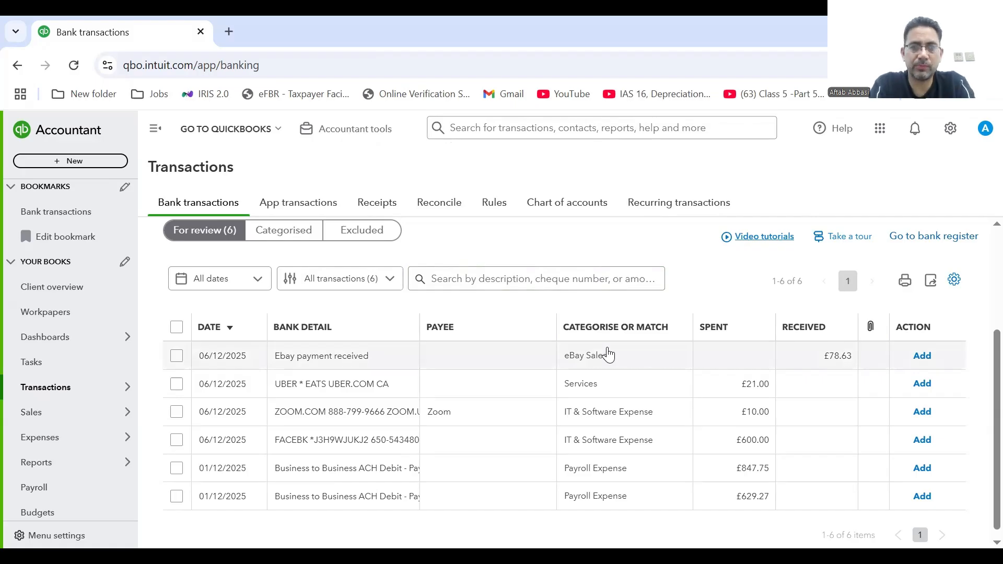
Add the £78.63 eBay payment as an eBay Sales deposit with payee EBay Customer.
click(603, 365)
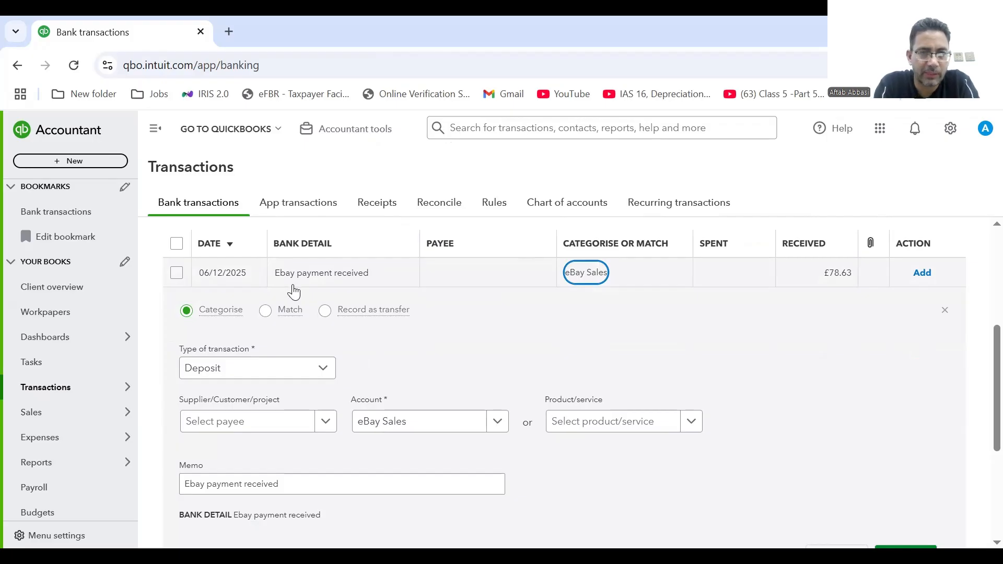
click(325, 422)
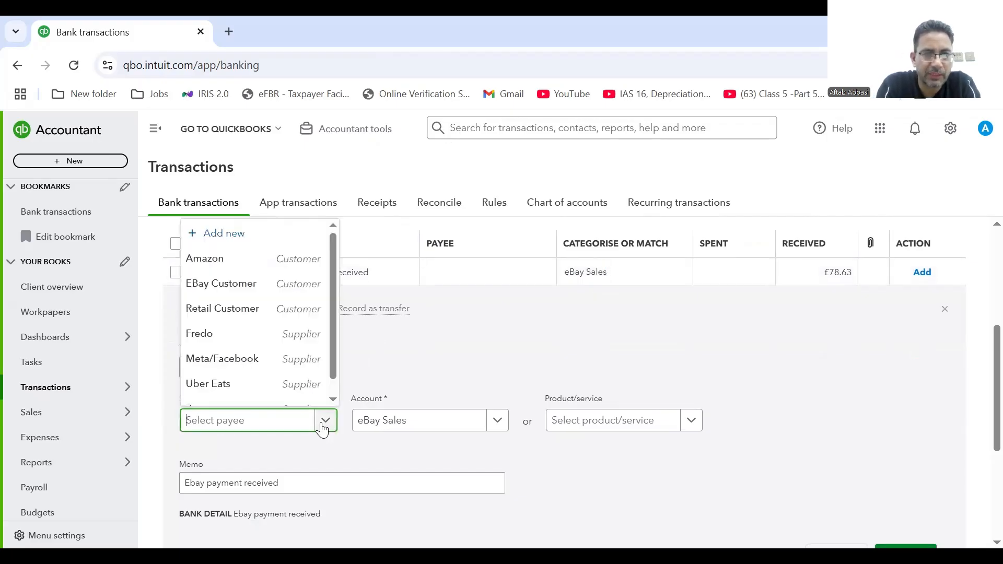
click(244, 285)
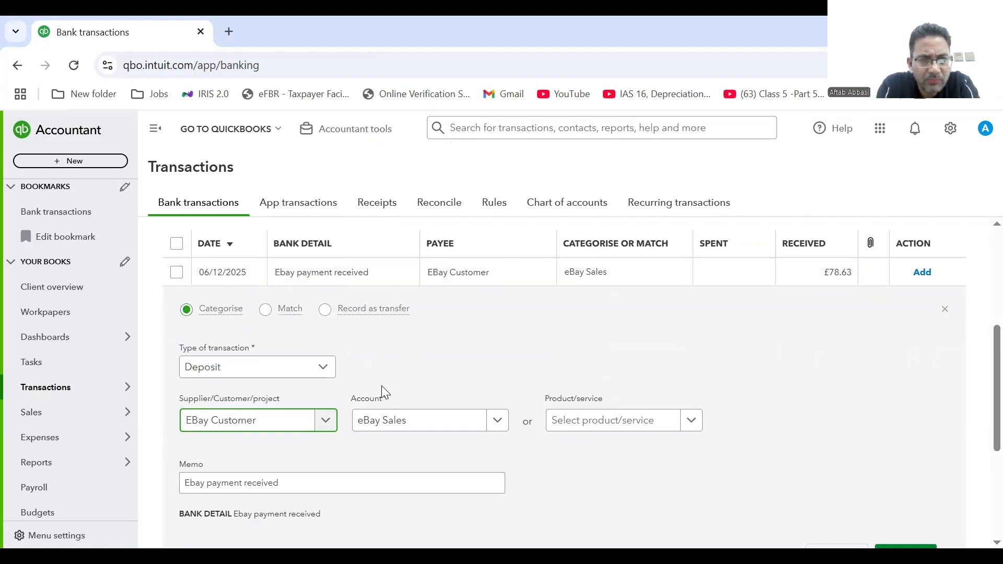
click(497, 422)
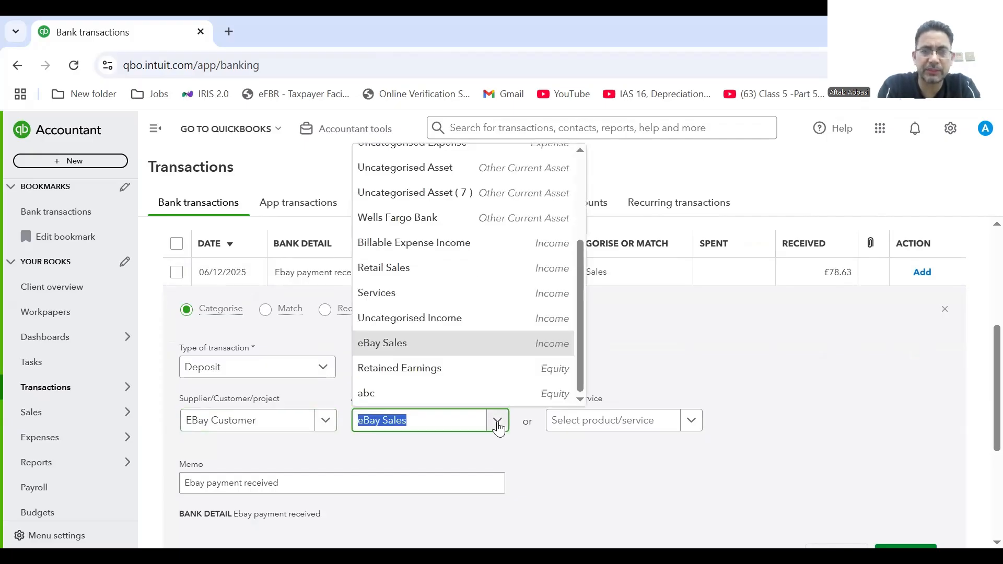
click(498, 424)
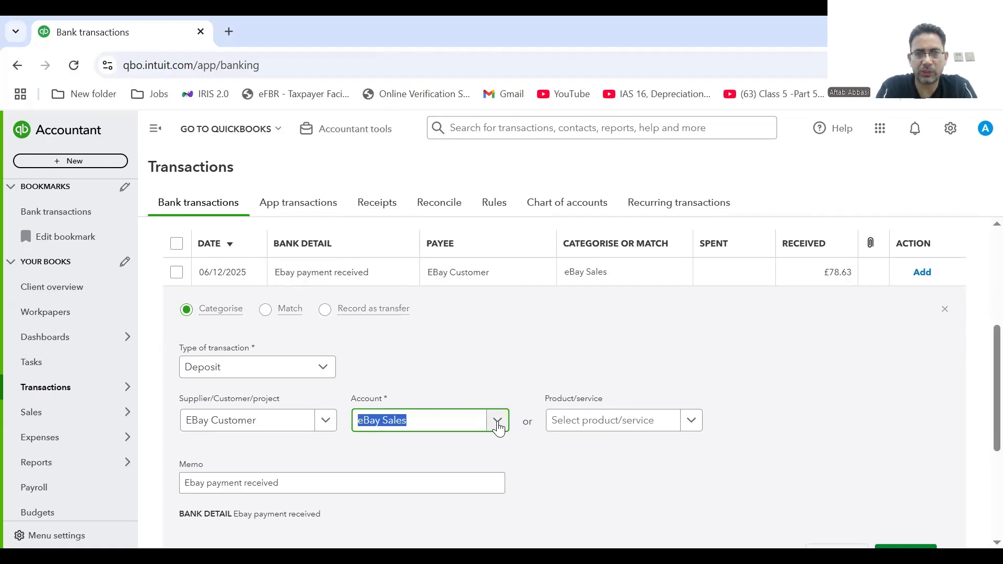
scroll(983, 403, down, 1)
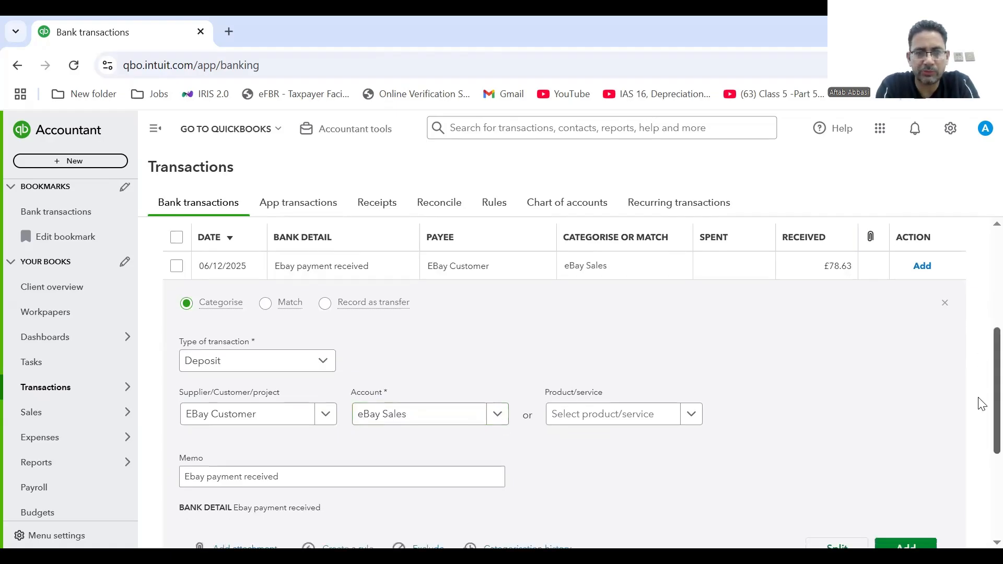
scroll(981, 418, down, 2)
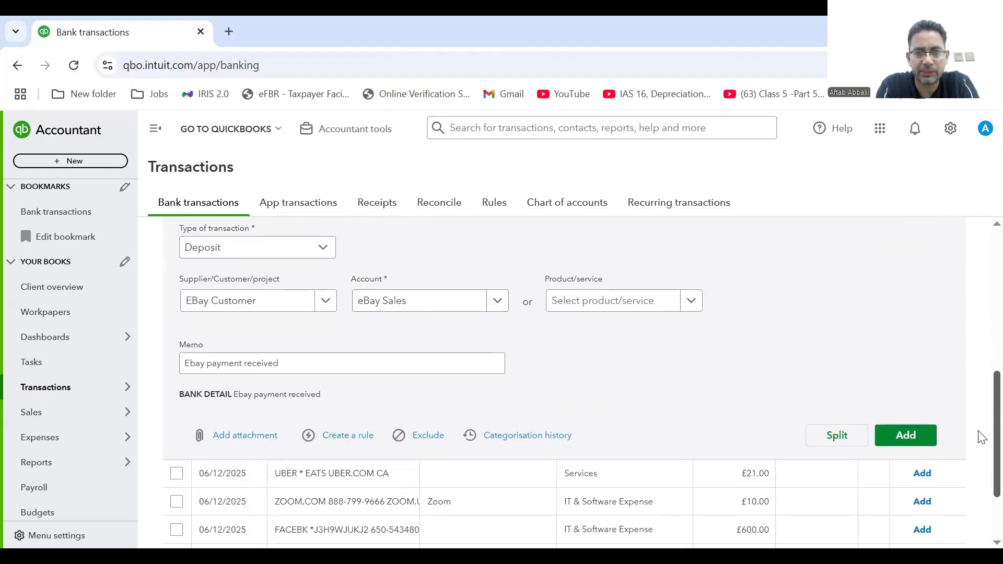
click(901, 440)
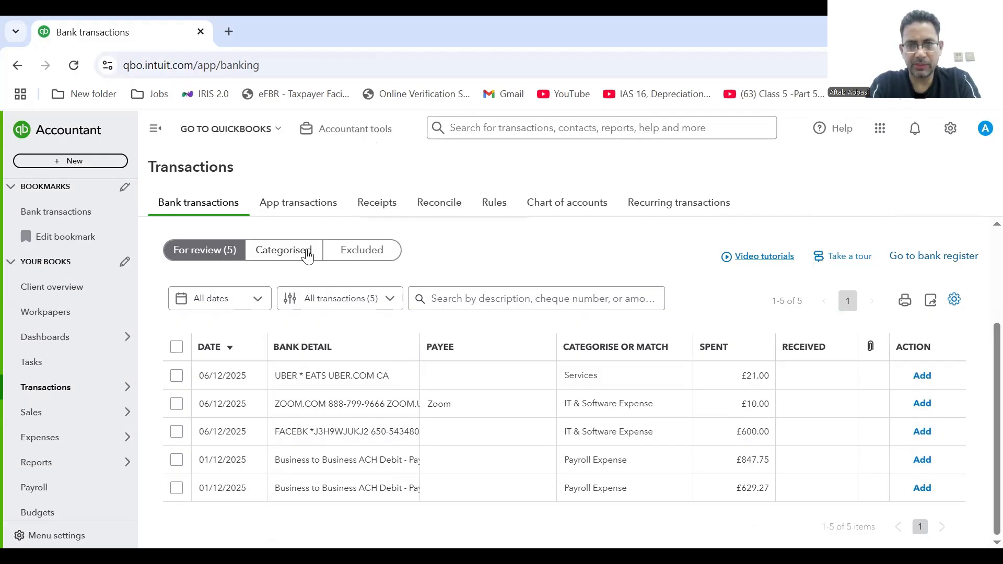
Open the £21.00 UBER charge and set its payee to Uber Eats.
click(320, 386)
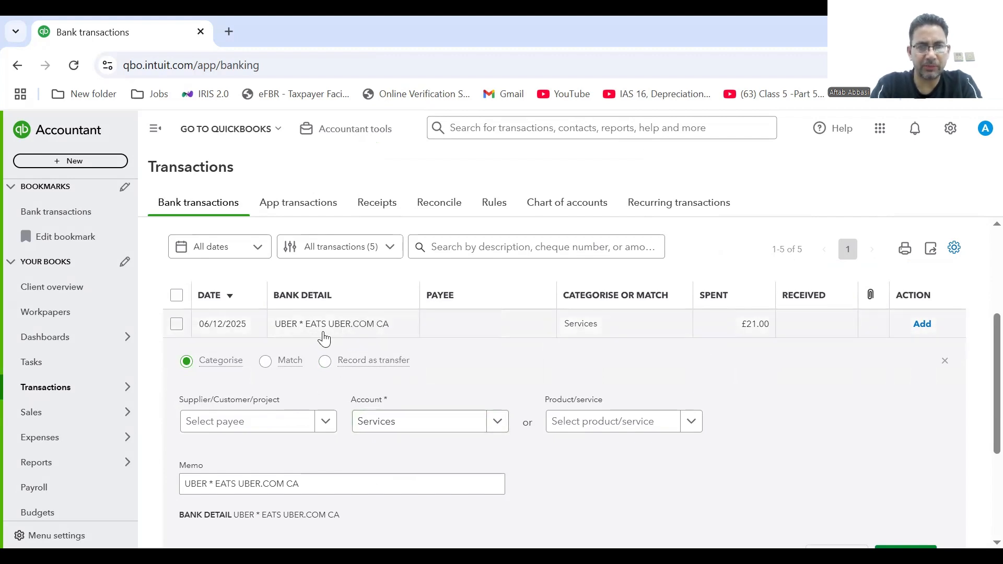
click(347, 329)
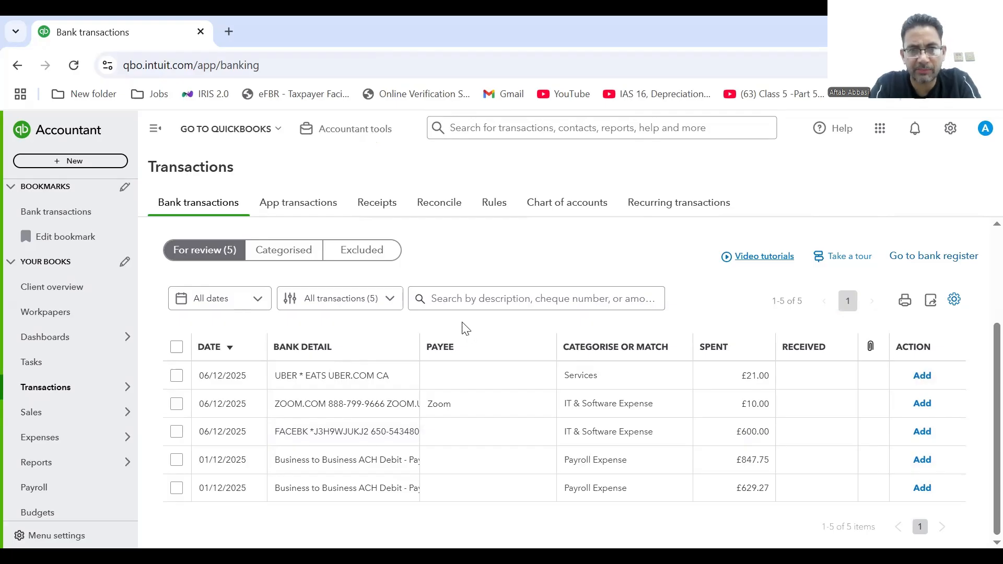
click(354, 375)
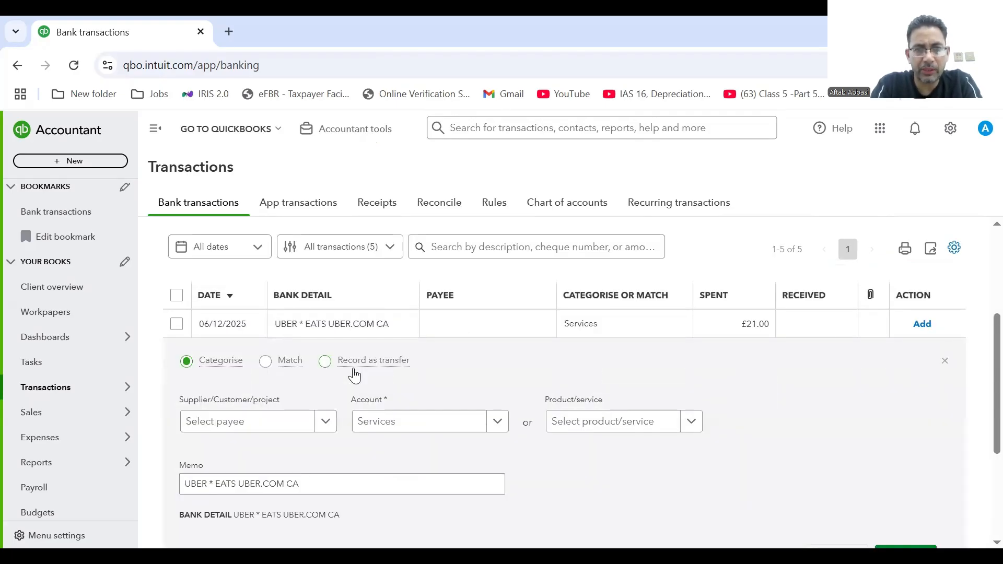
click(318, 430)
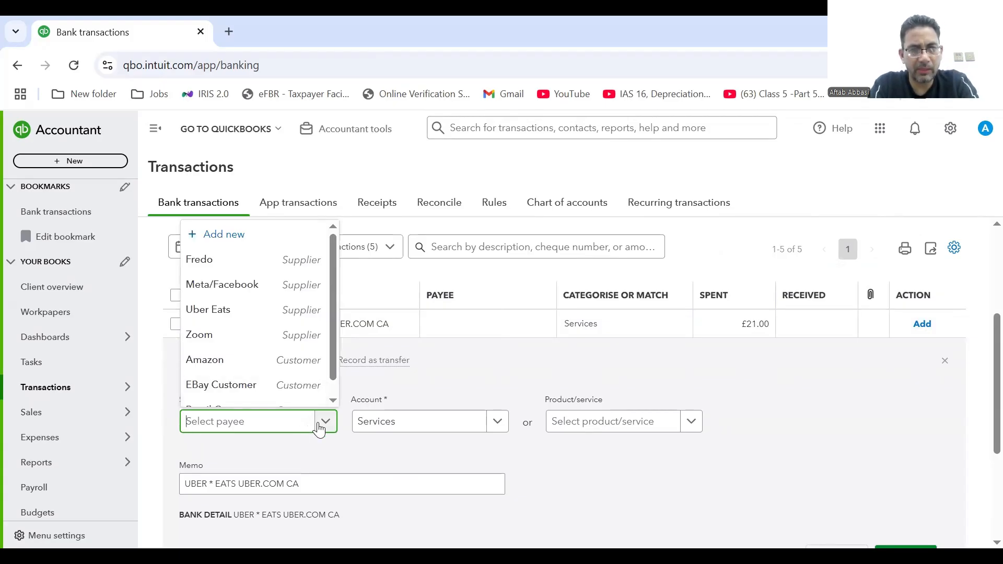
click(320, 429)
text(u)
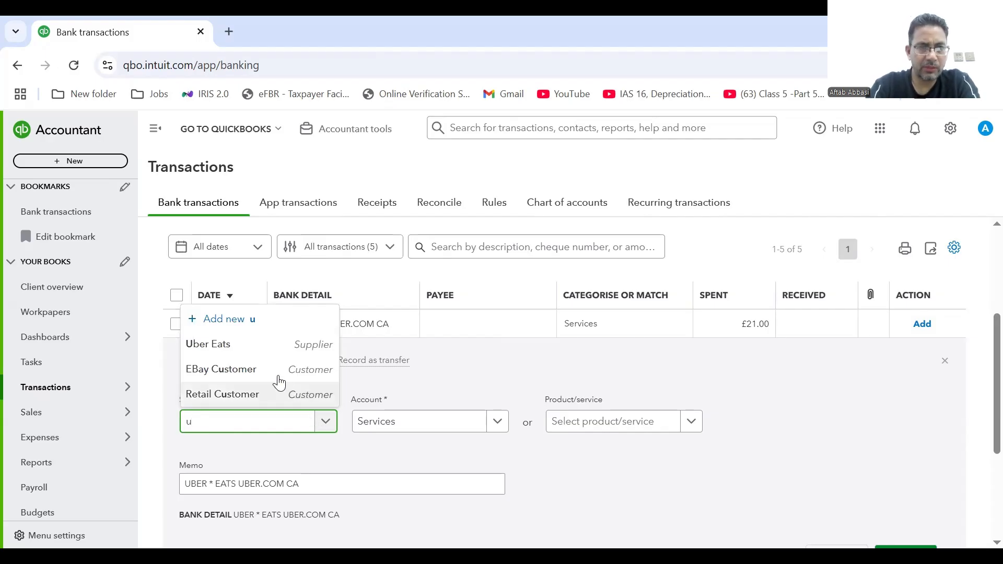
click(249, 346)
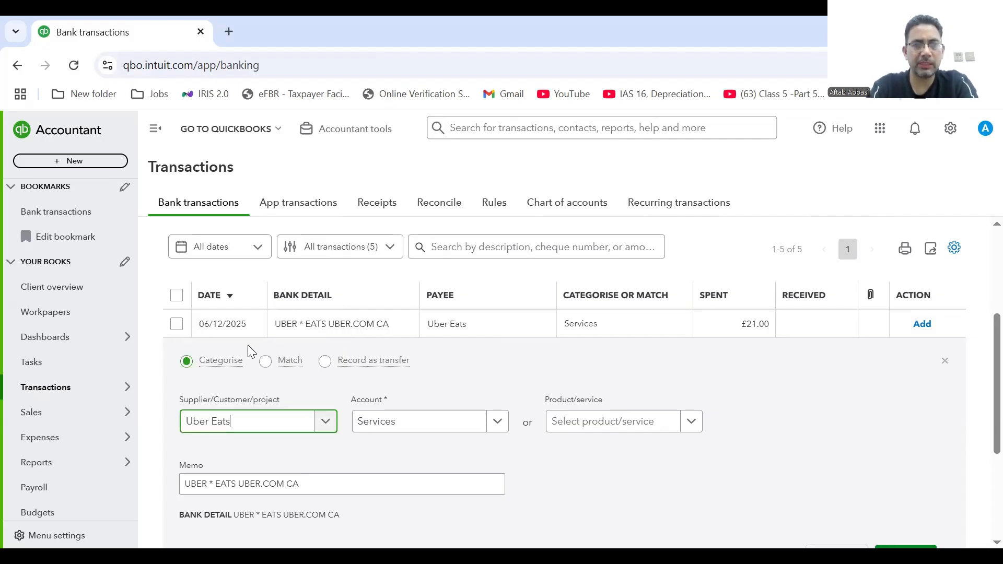
Search the account list for an entertainment account, then clear the search to show every account.
click(498, 427)
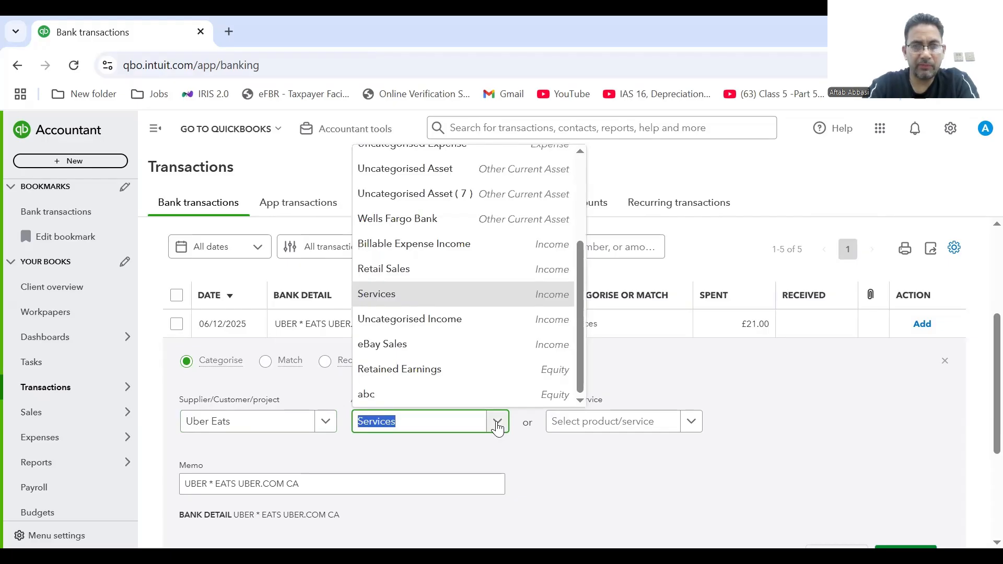
text(m)
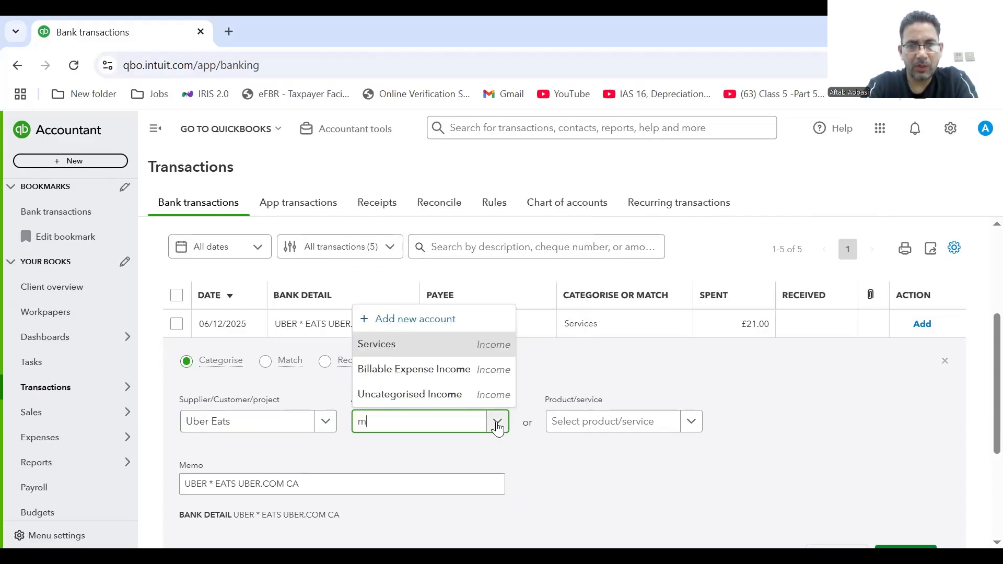
key(BackSpace)
text(en)
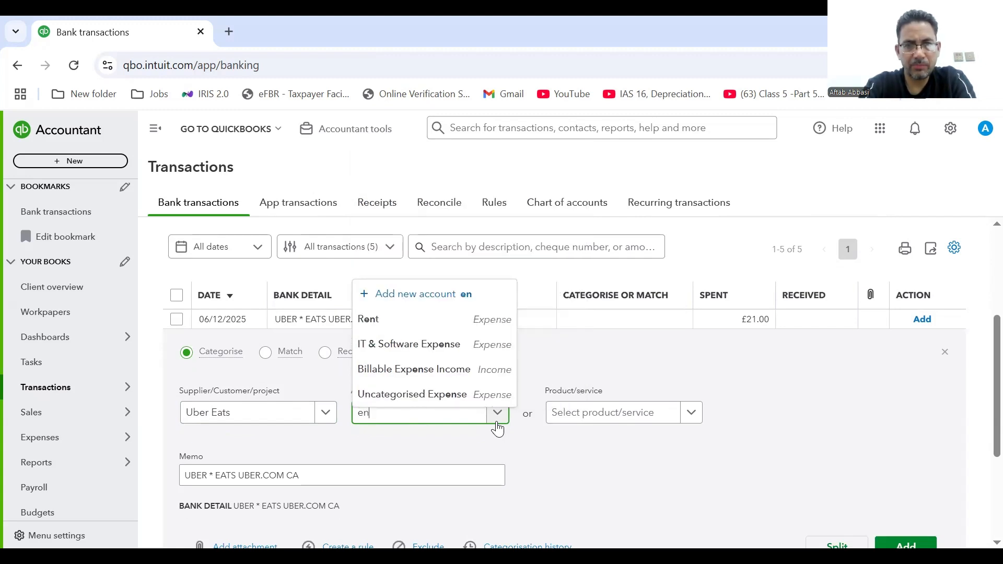
key(BackSpace)
key(BackSpace)
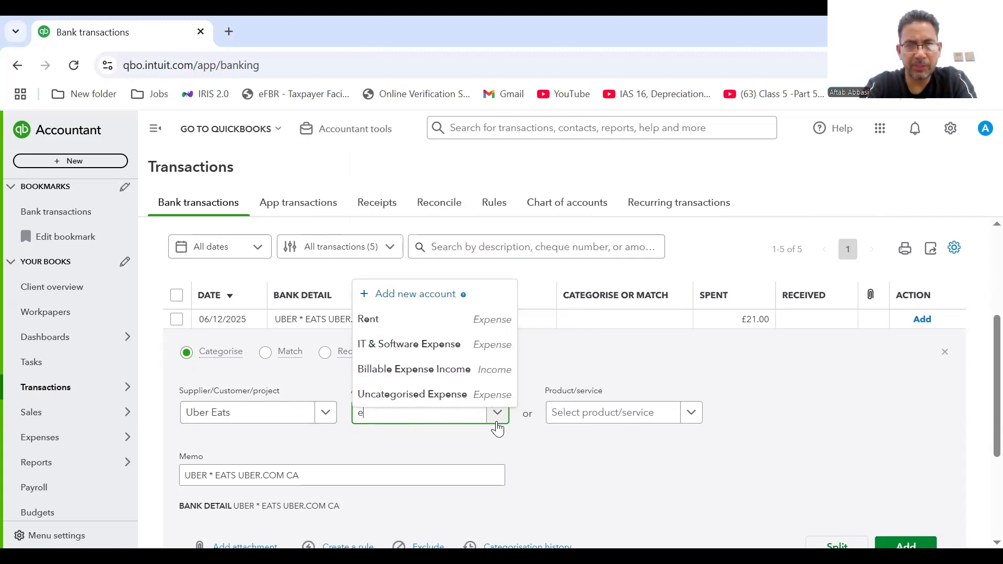
text(re)
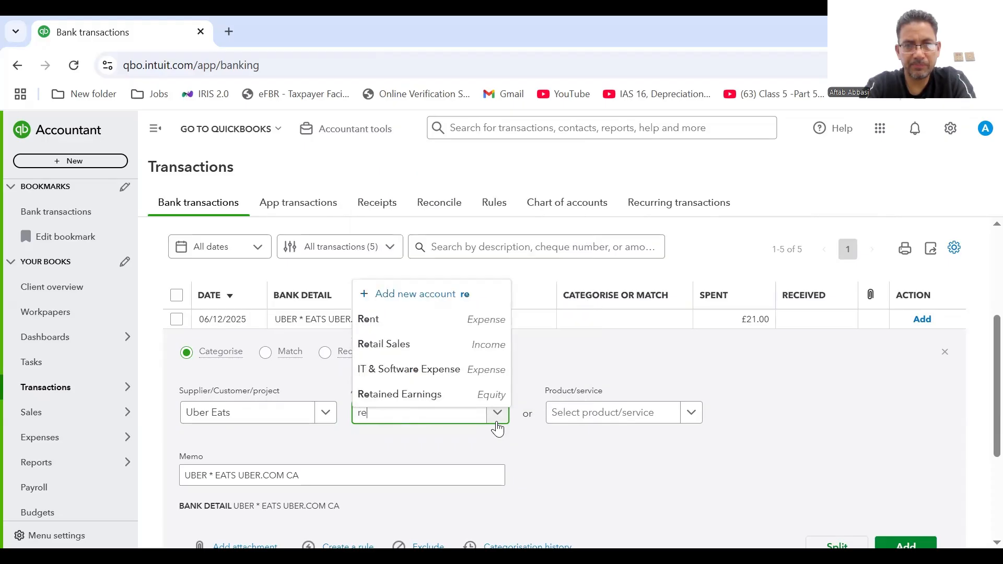
key(BackSpace)
key(BackSpace)
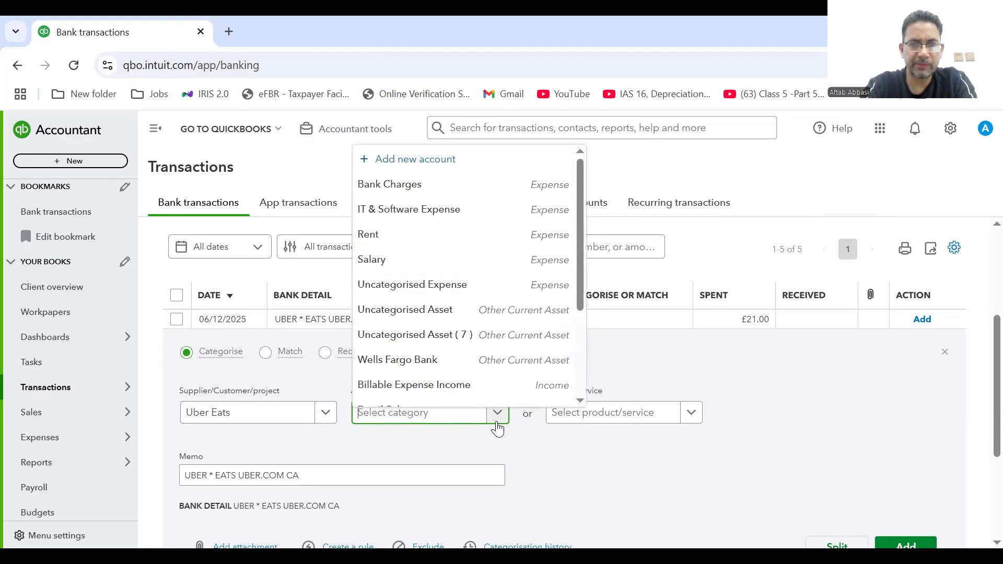
Start a new account named 'Entertainment Exp' with account type Expenses.
click(409, 158)
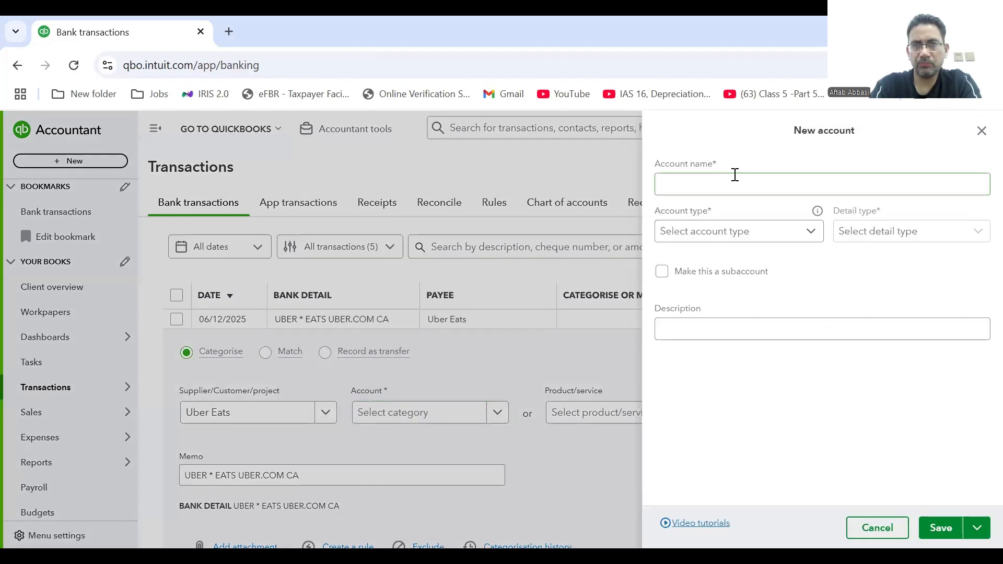
click(733, 180)
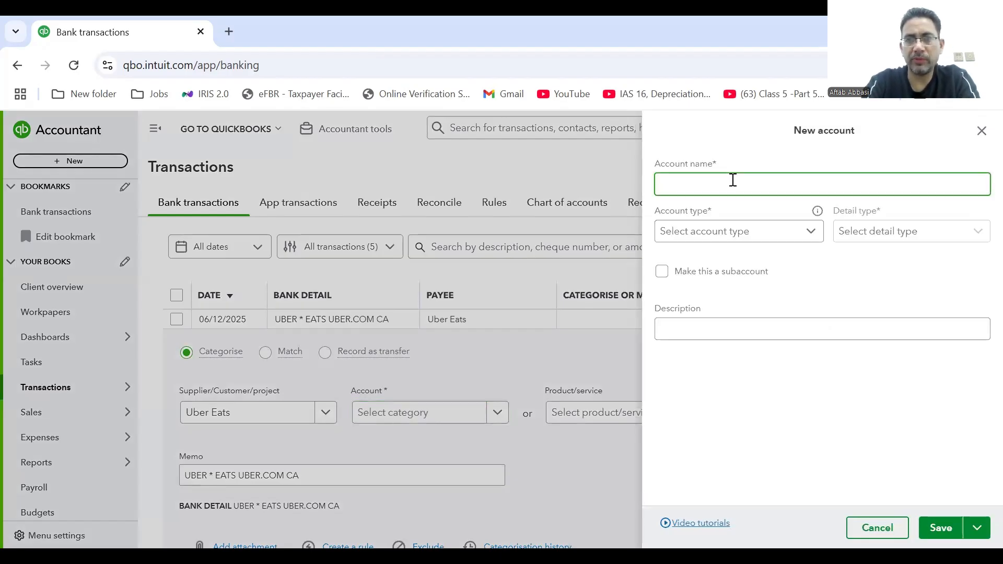
text(Entertaimen)
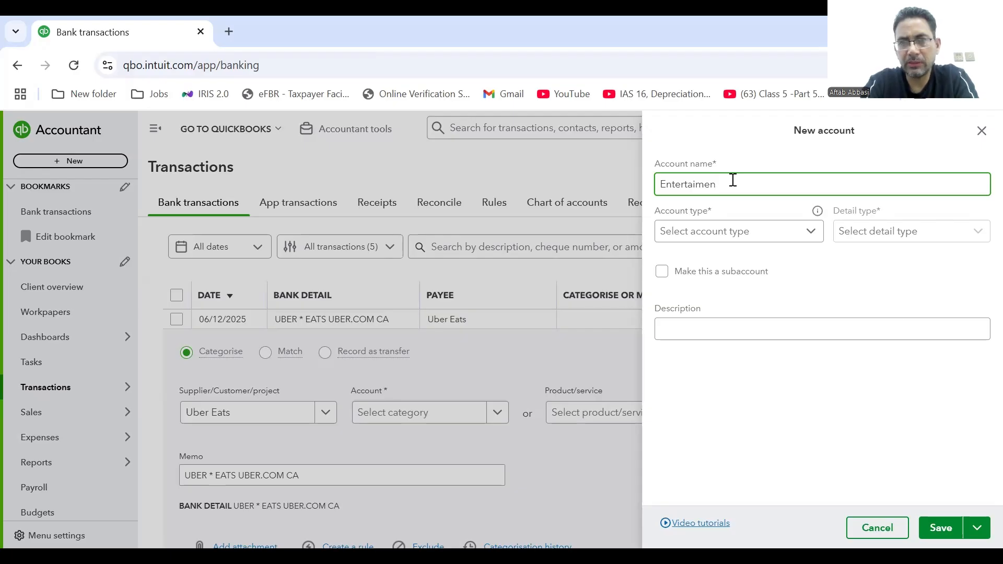
key(BackSpace)
key(BackSpace)
key(BackSpace)
key(BackSpace)
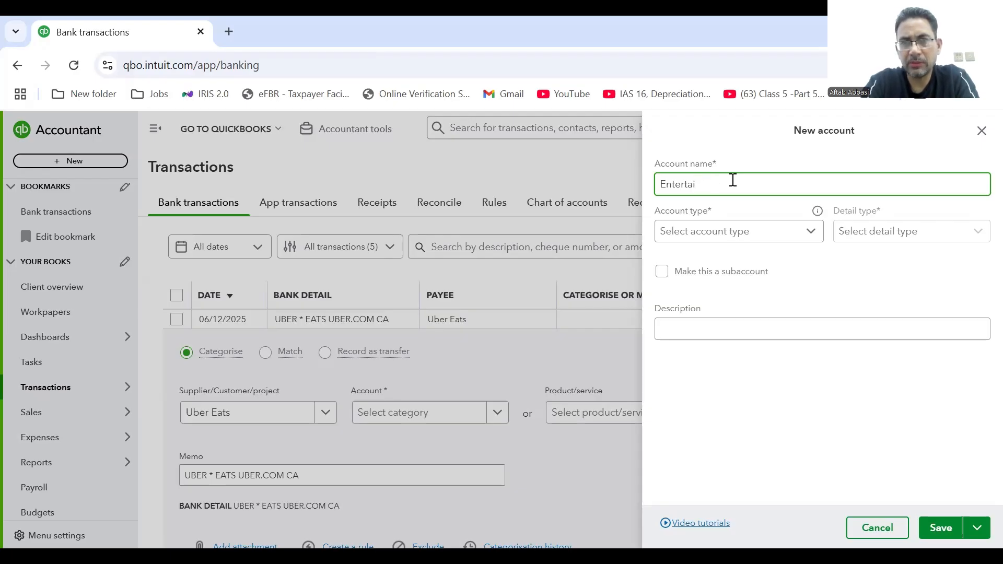
text(inment Exp)
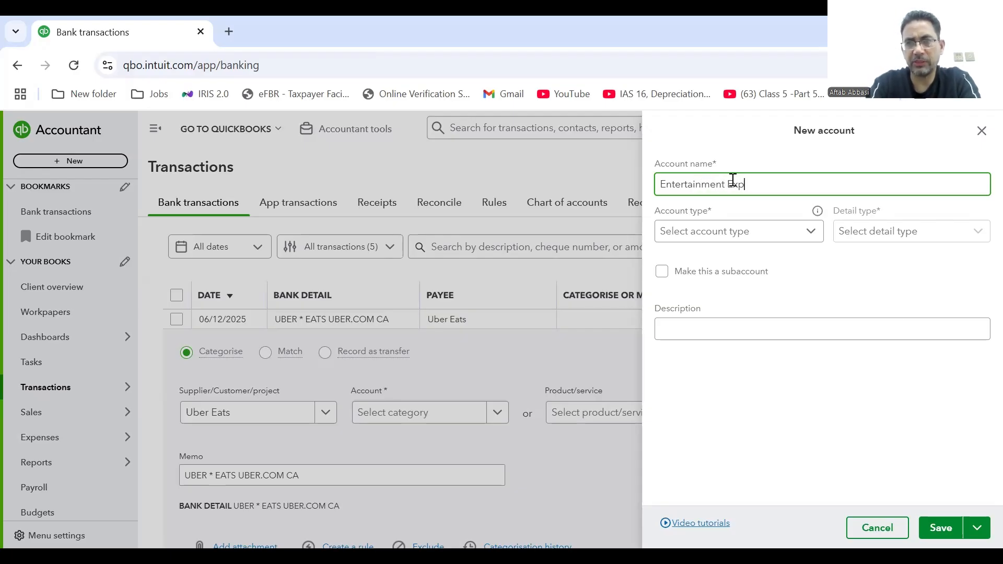
click(818, 233)
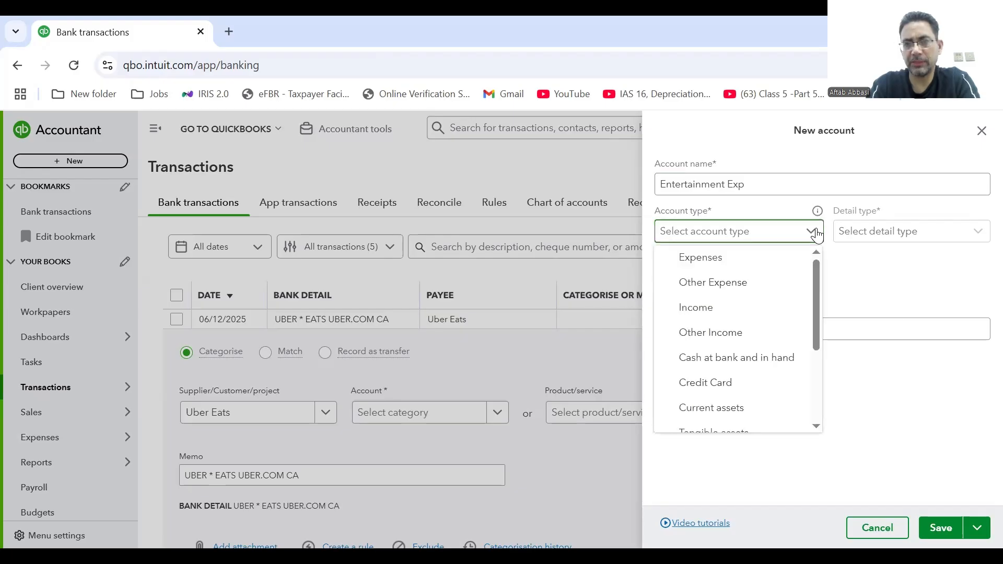
click(747, 261)
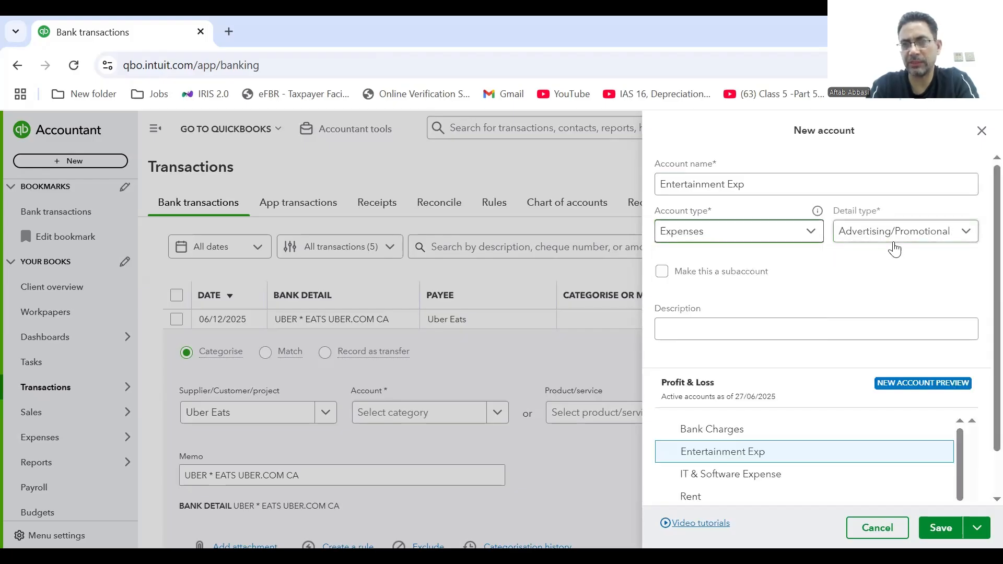
Set detail type Entertainment, save the account, and add the £21.00 Uber Eats charge to it.
click(912, 242)
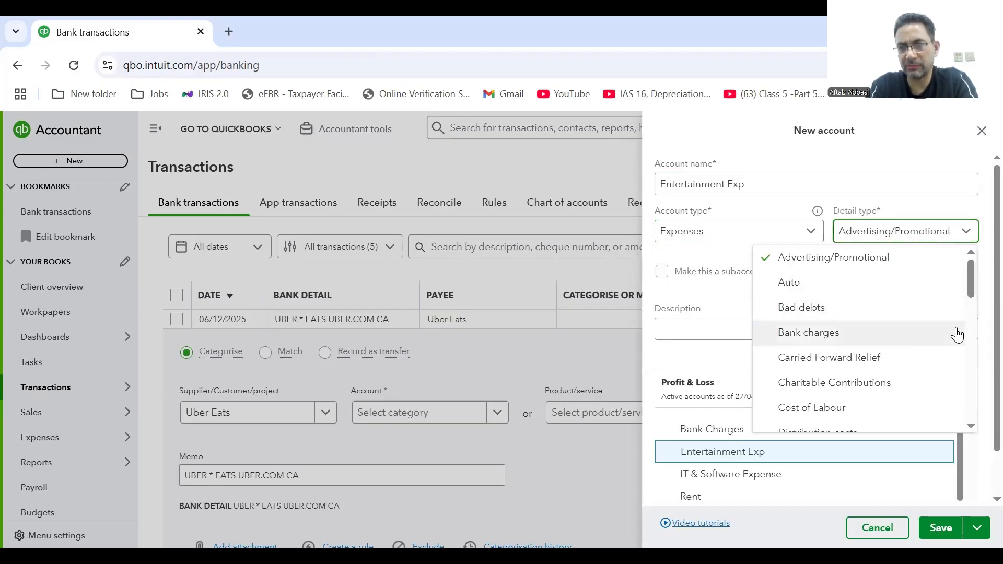
click(972, 426)
click(972, 426)
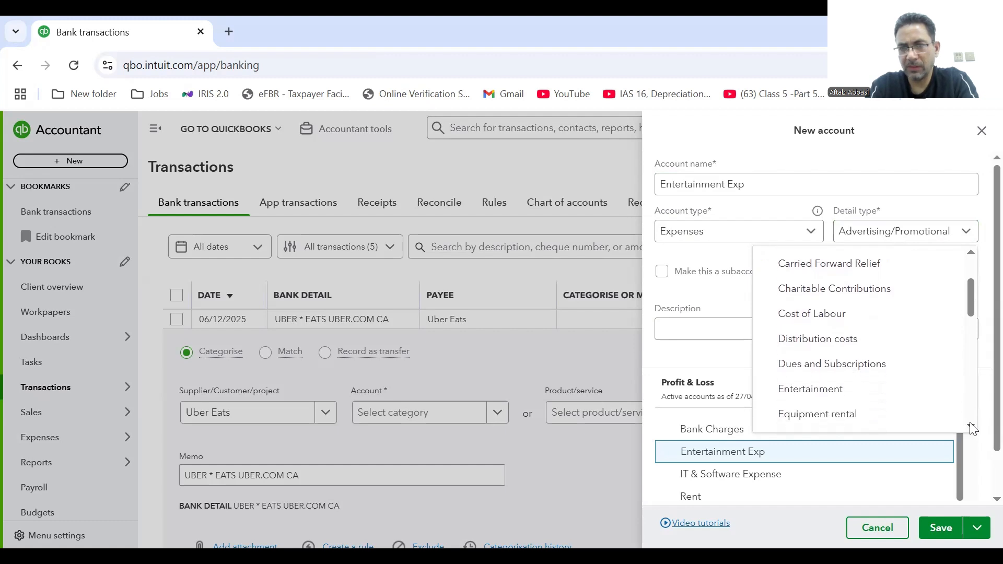
click(972, 428)
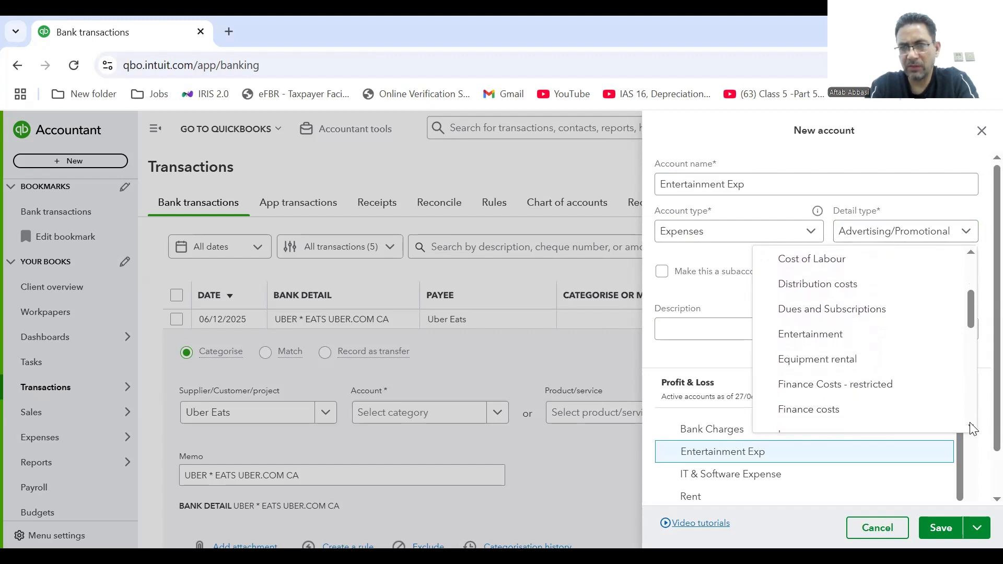
click(864, 324)
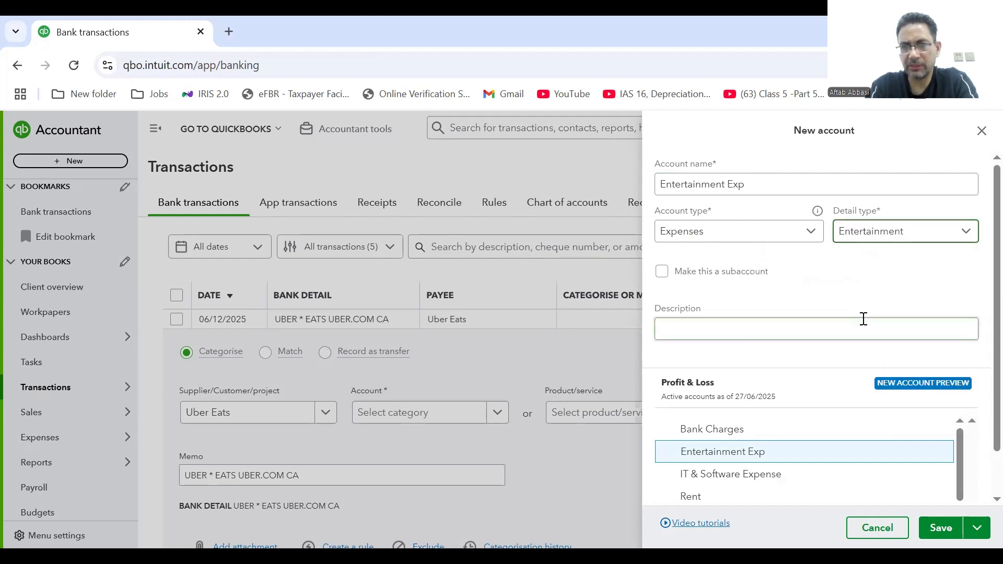
click(939, 532)
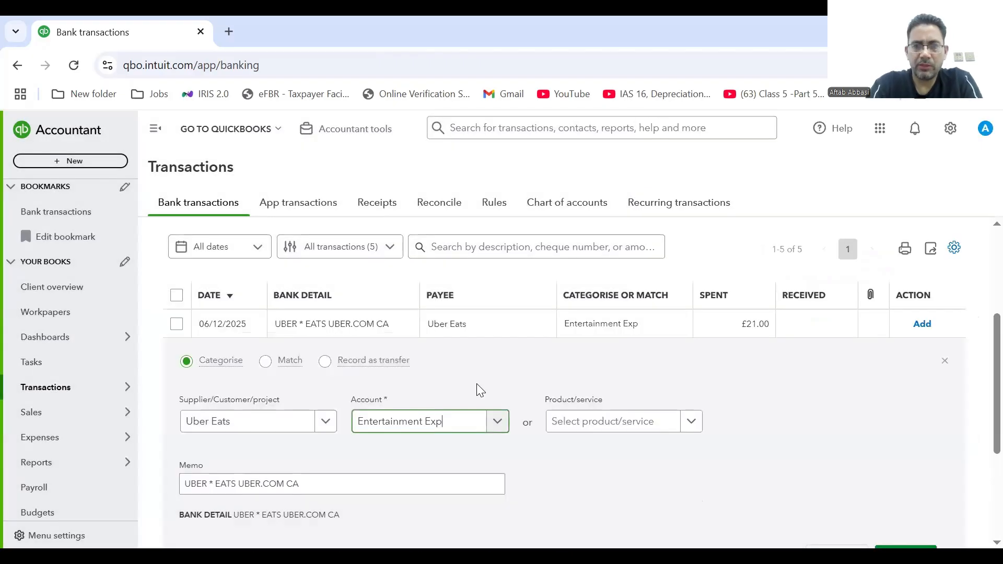
scroll(981, 429, down, 3)
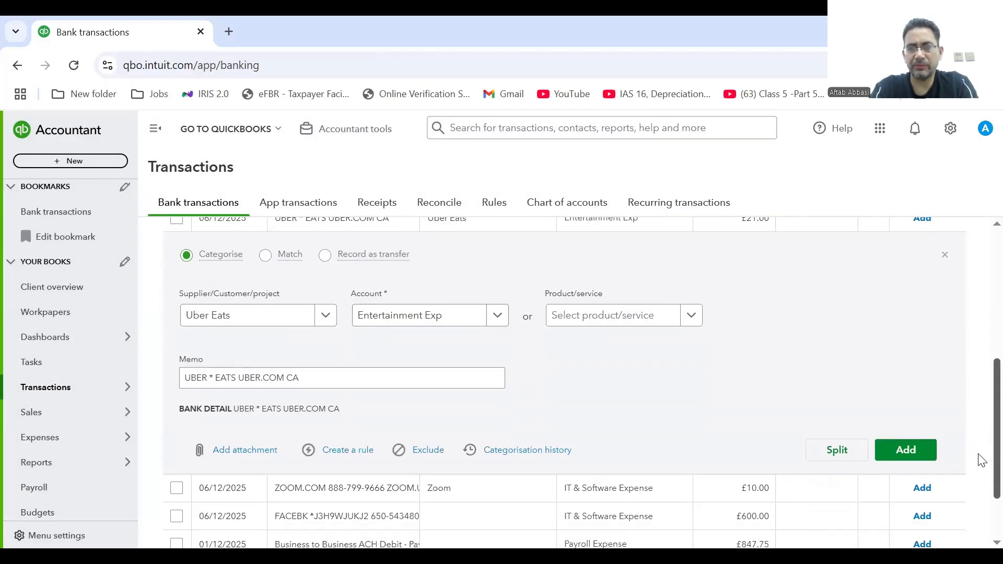
click(909, 410)
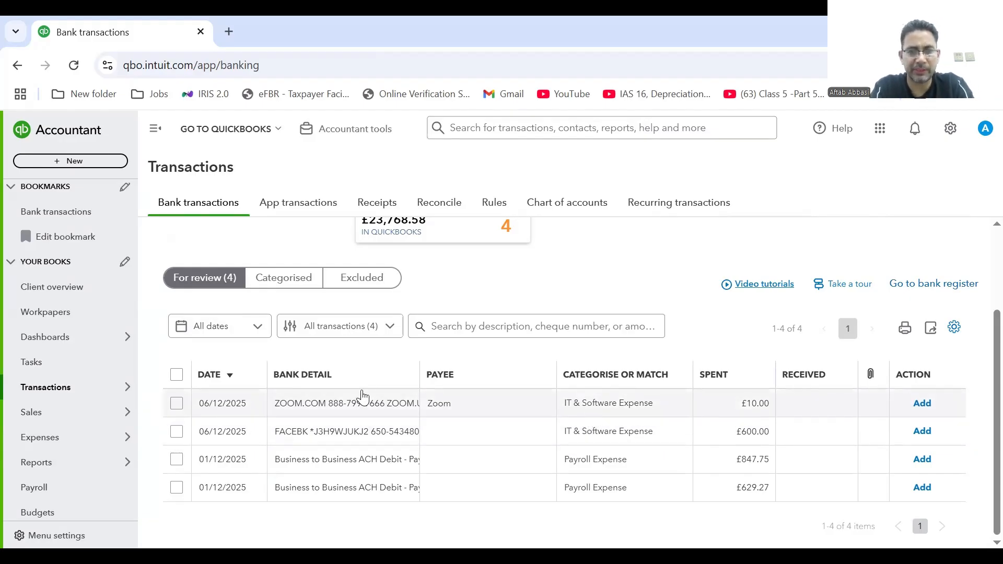
Accept the £10.00 Zoom charge as IT & Software Expense and widen the Bank detail column.
click(177, 404)
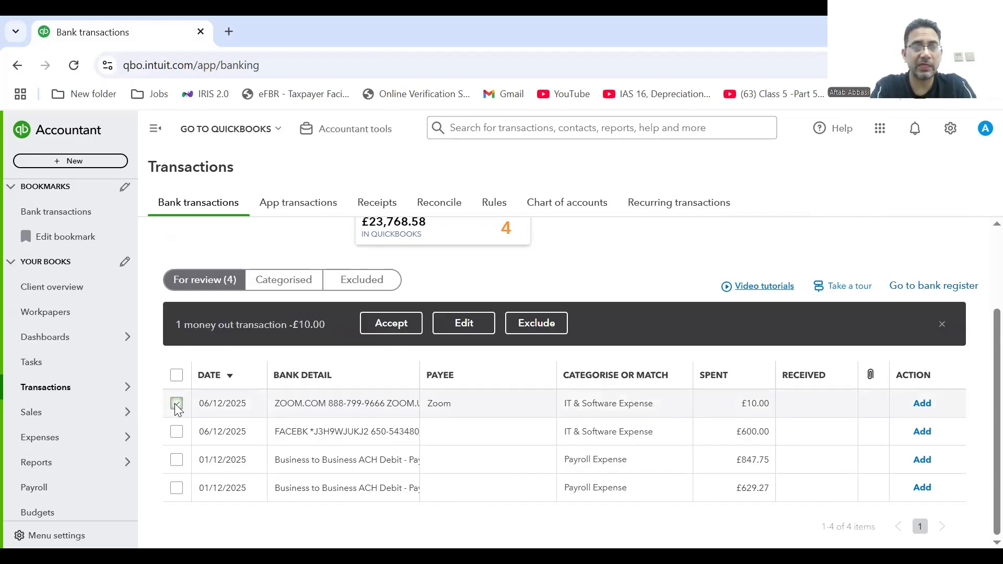
click(398, 324)
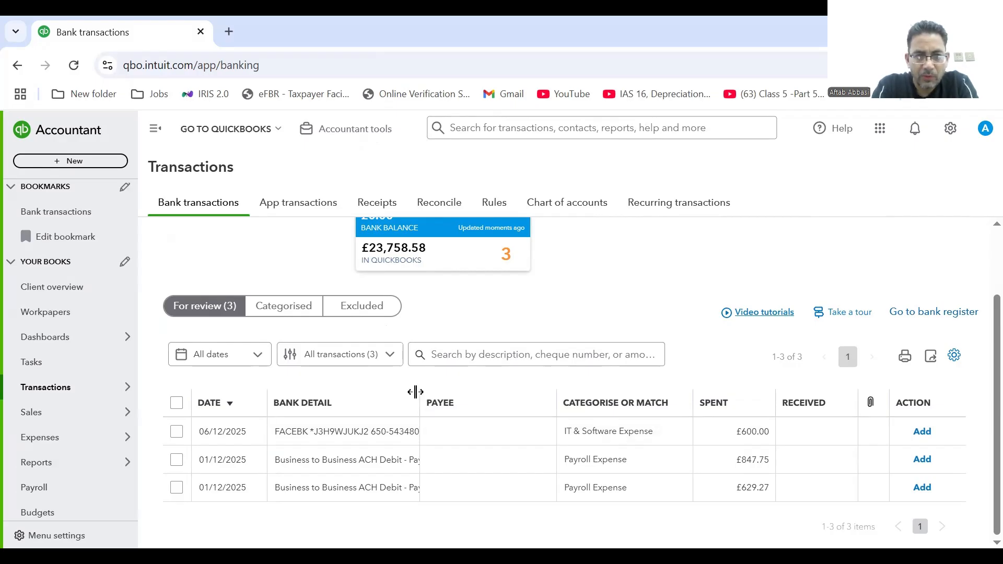
drag(415, 392, 464, 396)
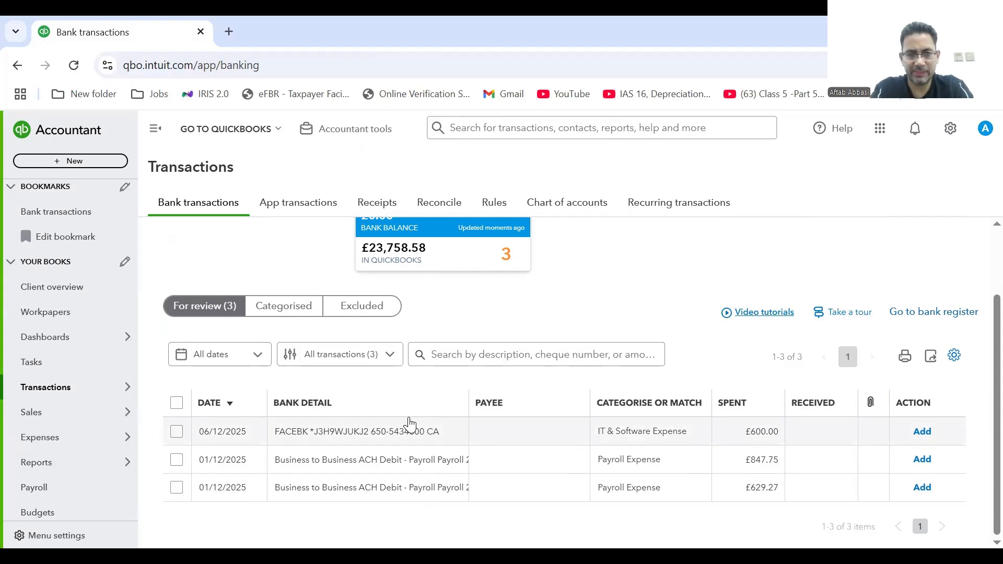
Expand the £600.00 FACEBK charge and set its payee to Meta/Facebook.
click(407, 437)
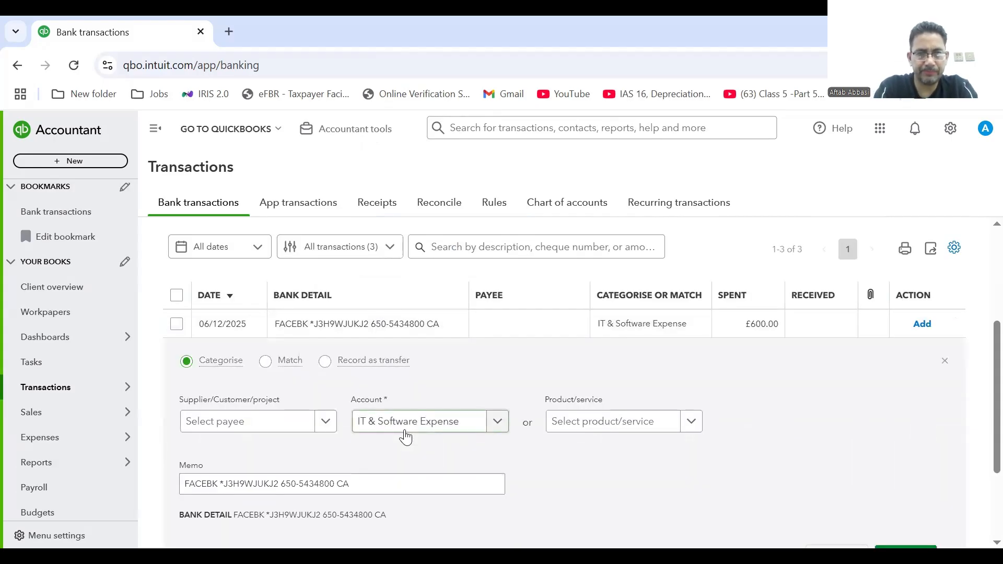
scroll(982, 358, down, 2)
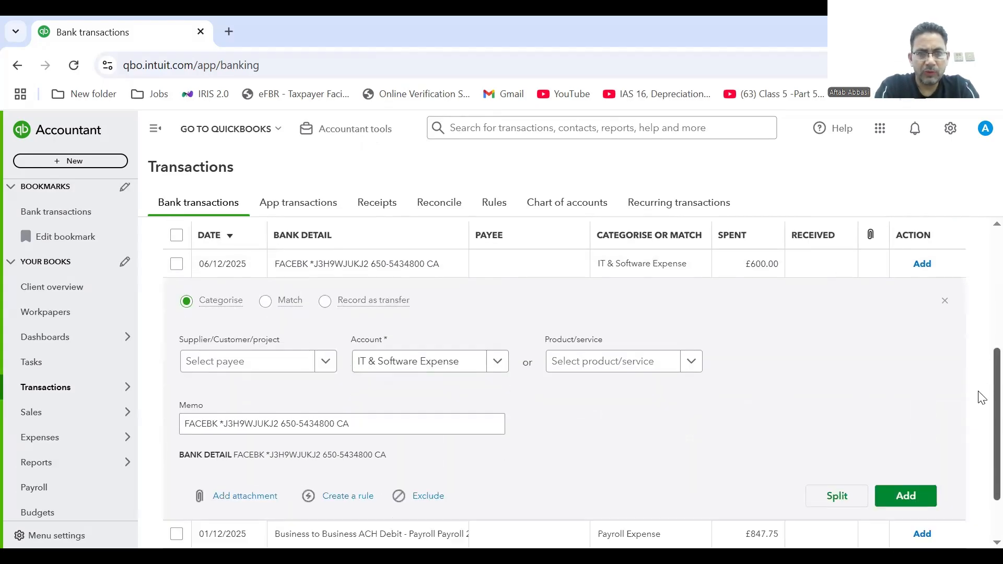
scroll(982, 397, up, 1)
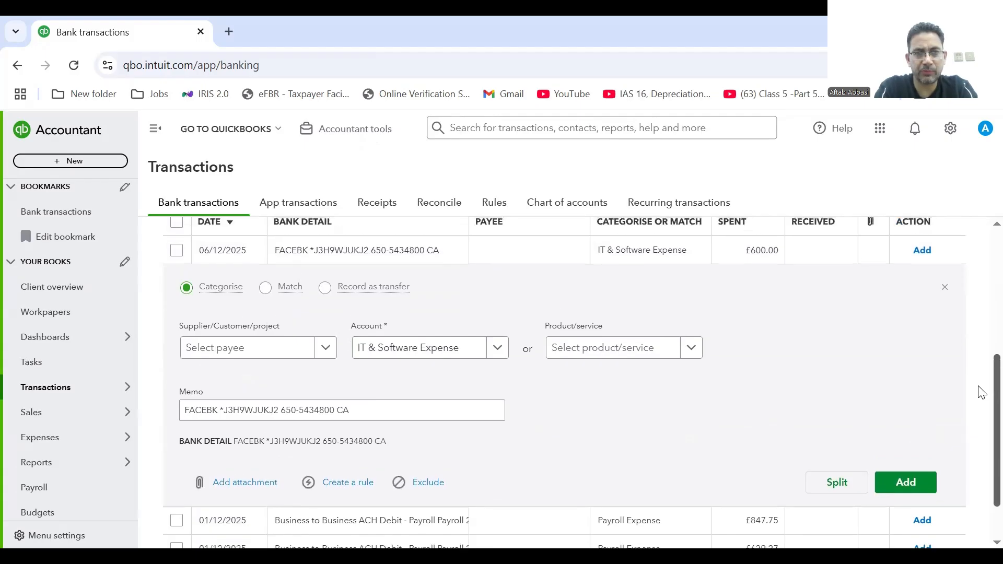
scroll(982, 391, up, 1)
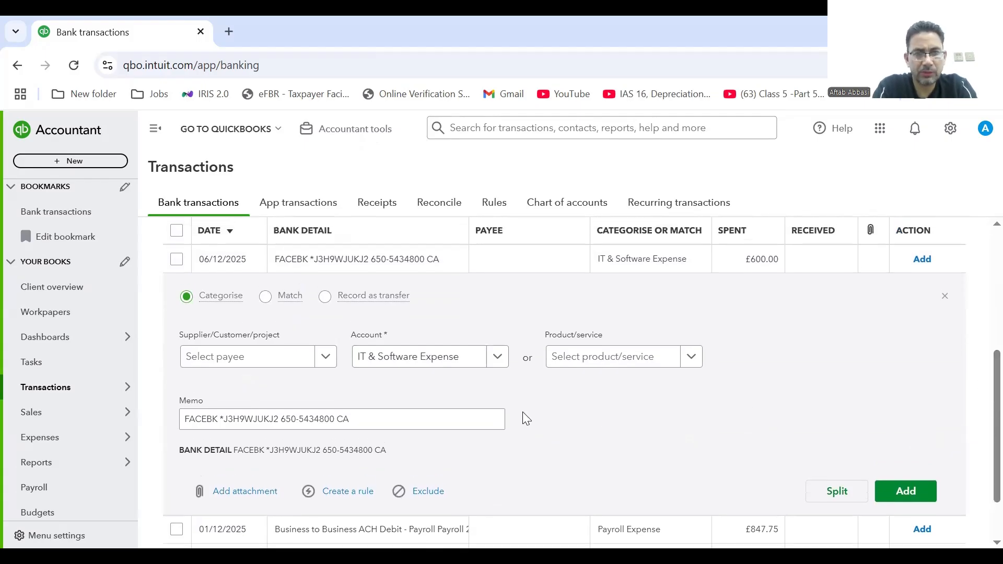
click(322, 360)
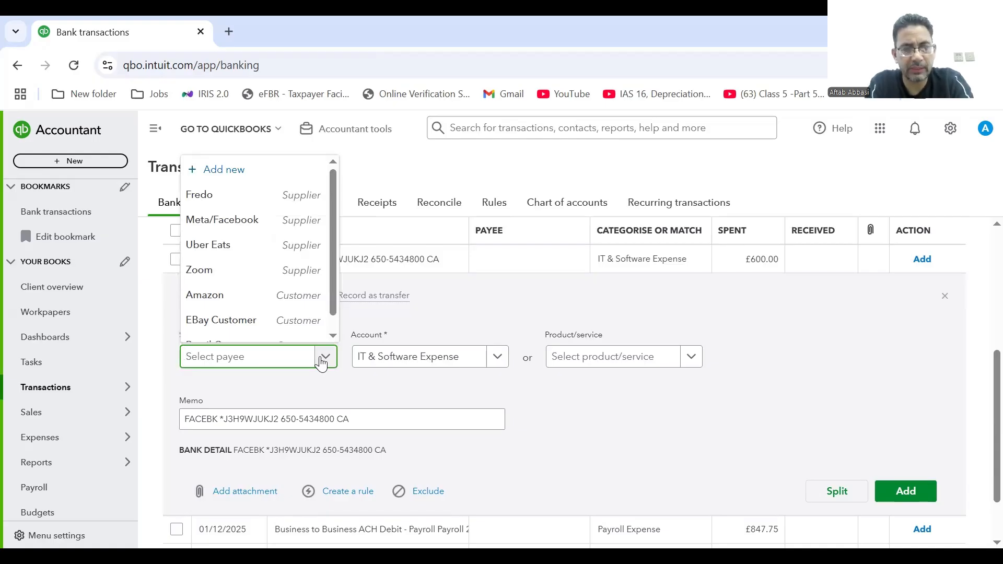
text(f)
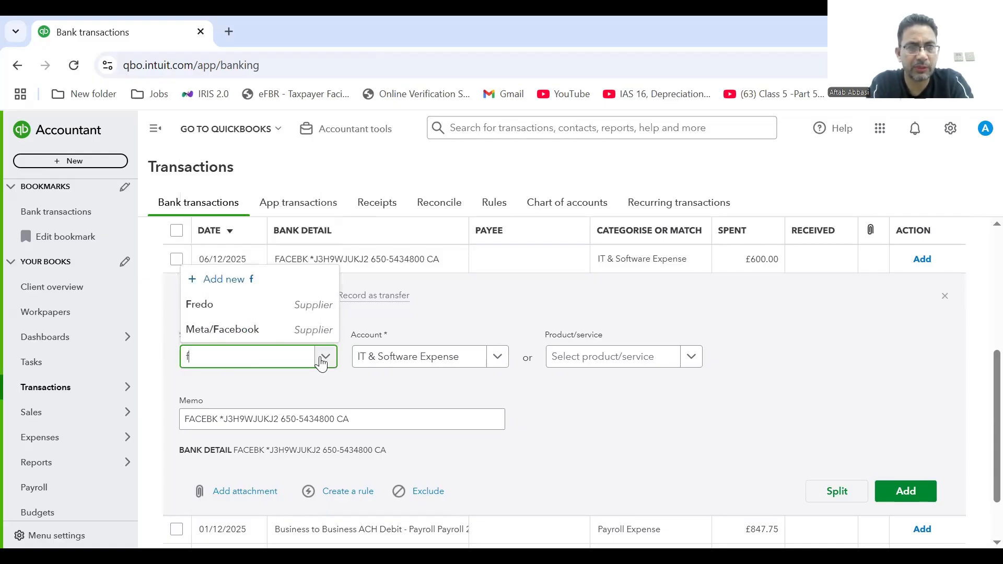
click(223, 330)
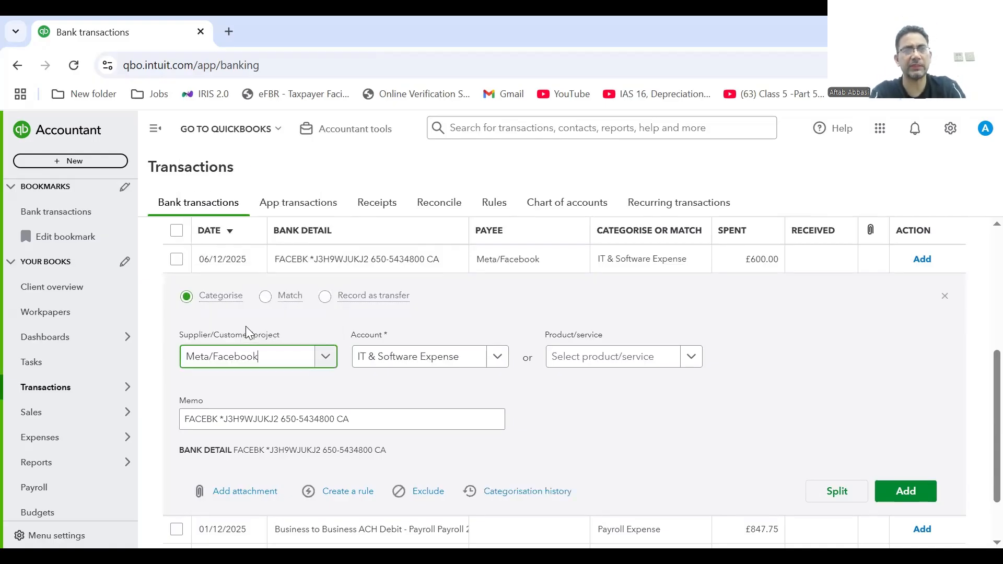
Bring up the account list for the FACEBK charge and clear its search text.
click(491, 361)
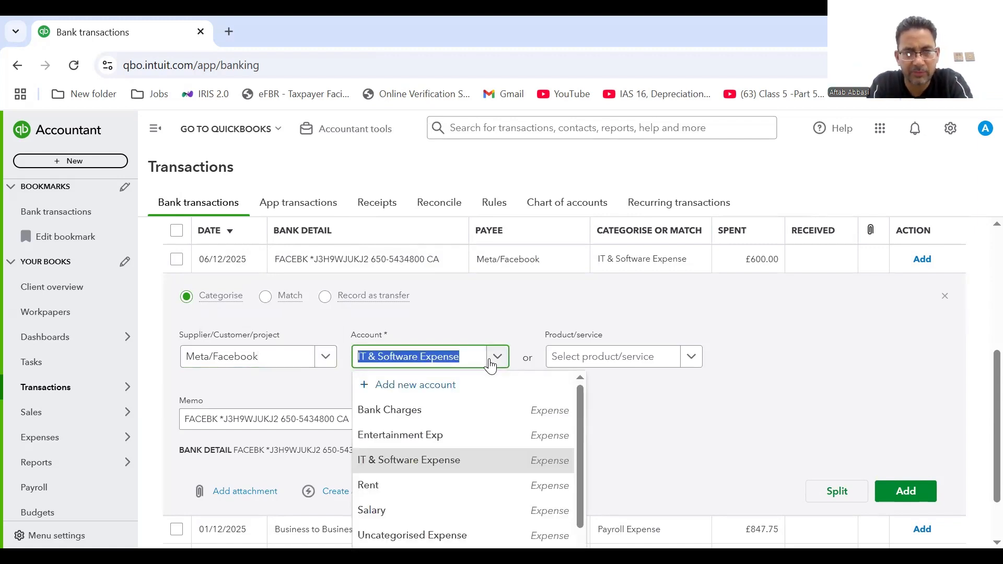
text(m)
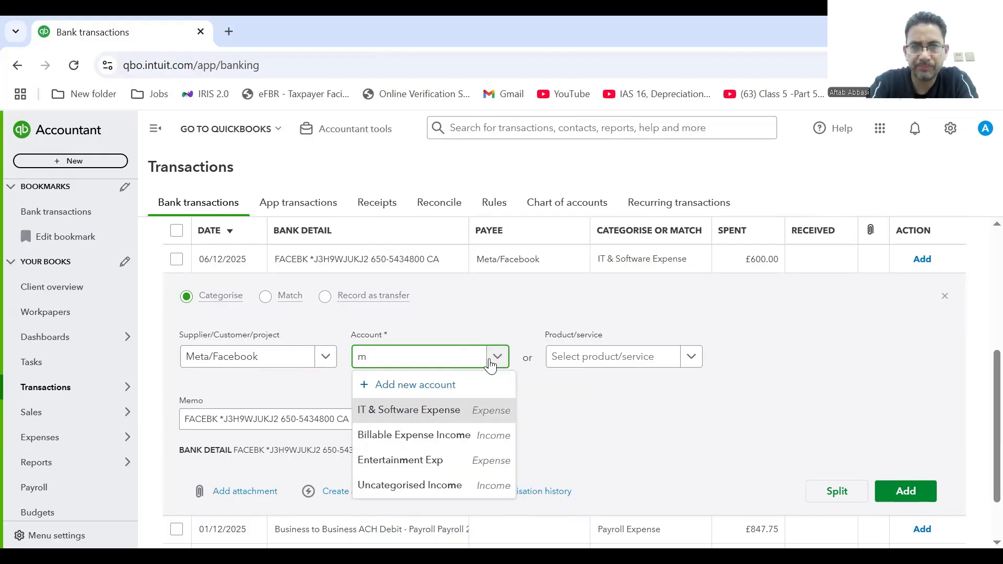
key(BackSpace)
Create the Expenses-type account 'Marketing Exp' and add the £600.00 Meta/Facebook charge to it.
click(444, 380)
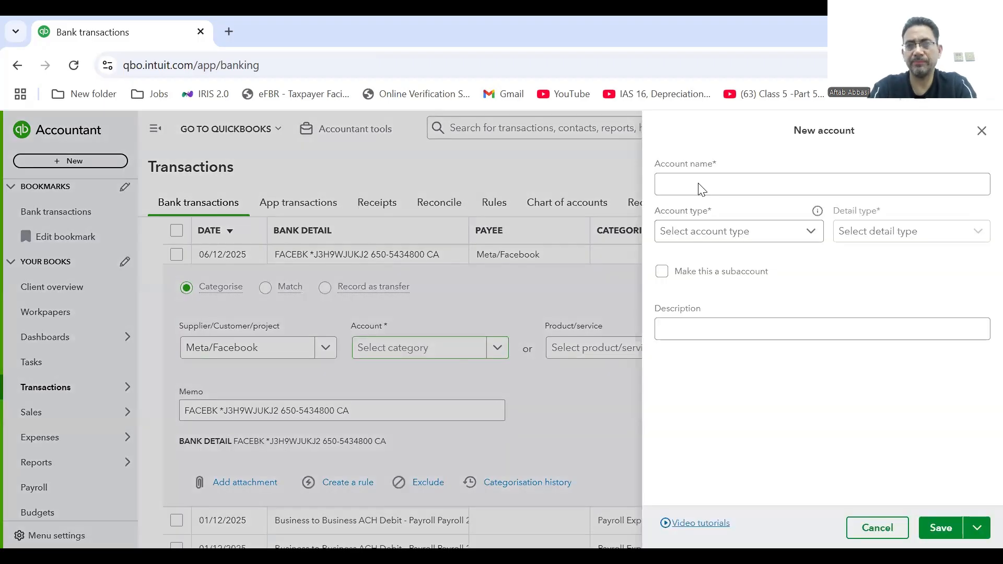
click(731, 178)
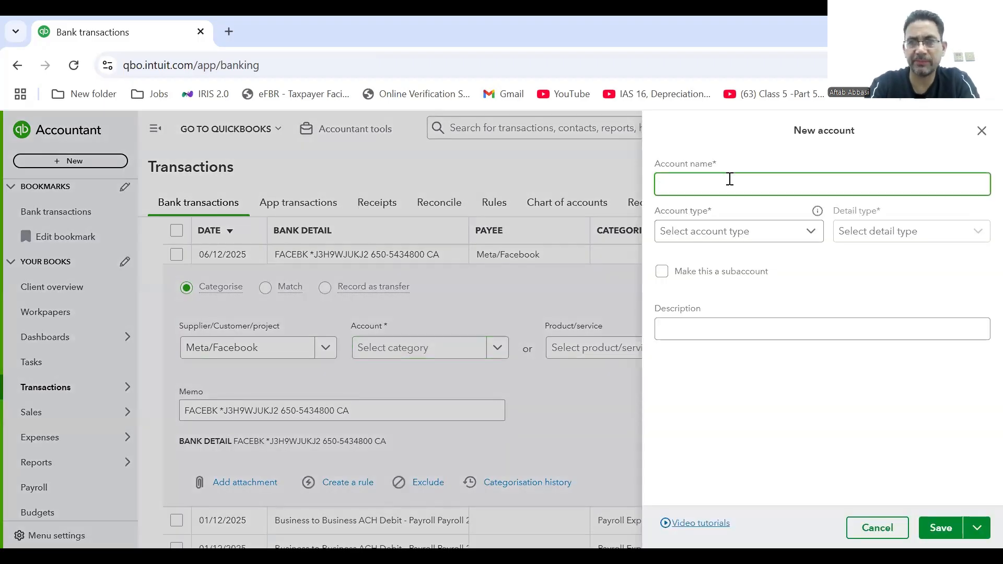
text(Marketin)
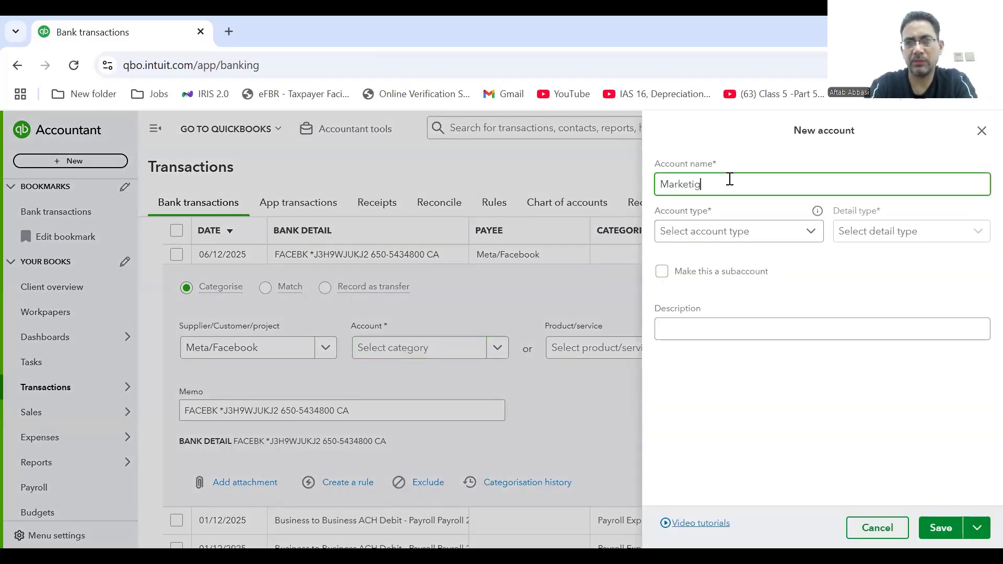
key(BackSpace)
text(ng E)
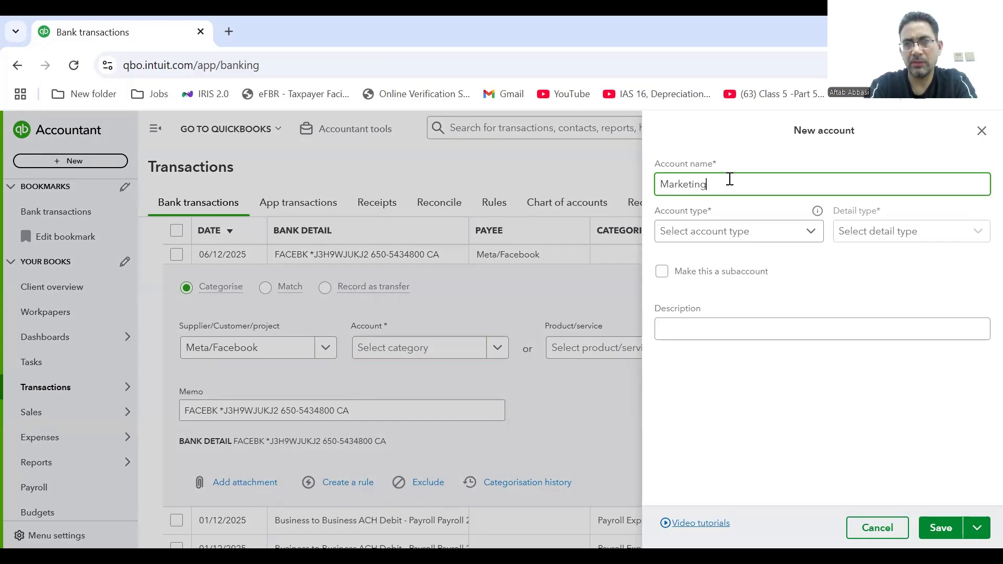
text(xp)
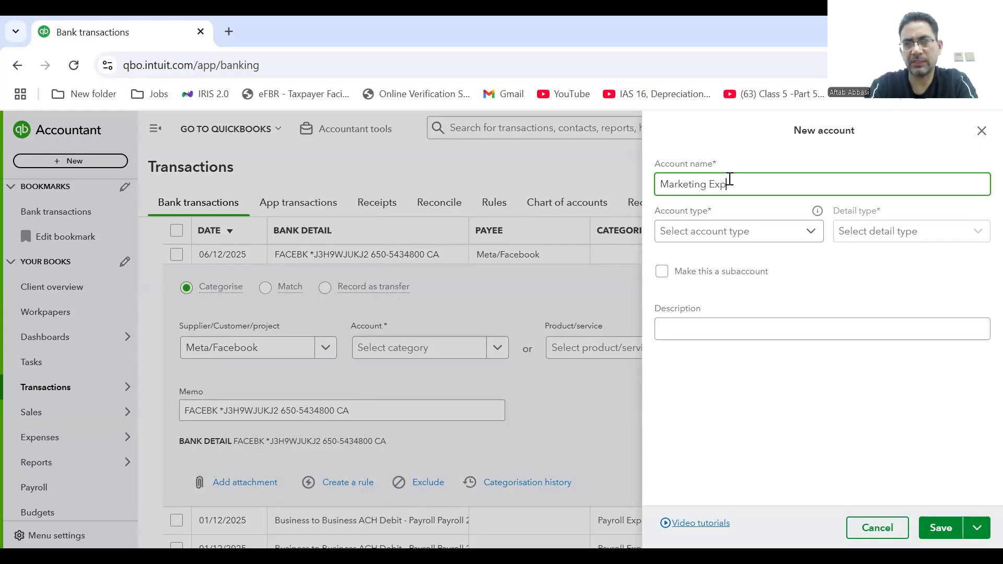
click(792, 236)
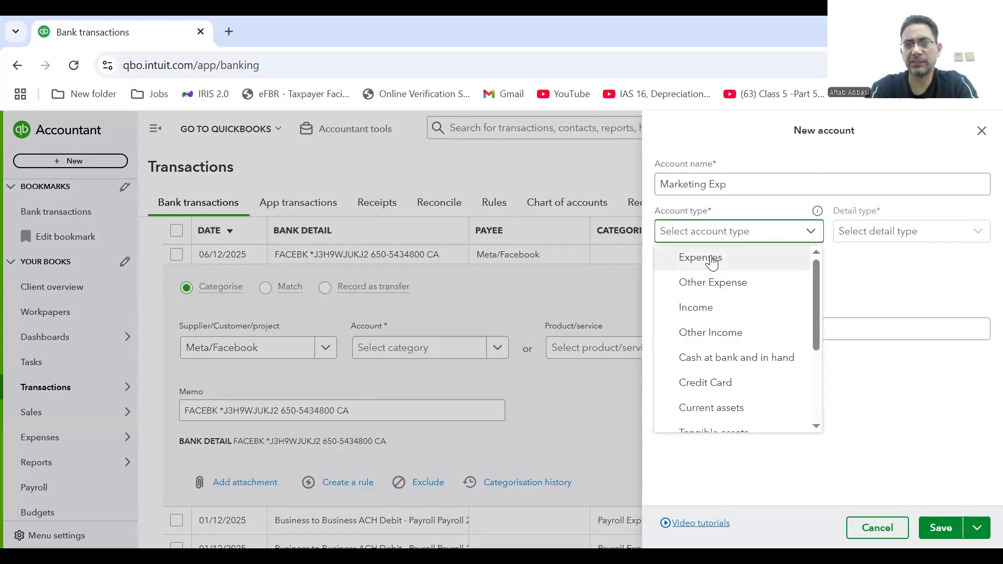
click(714, 260)
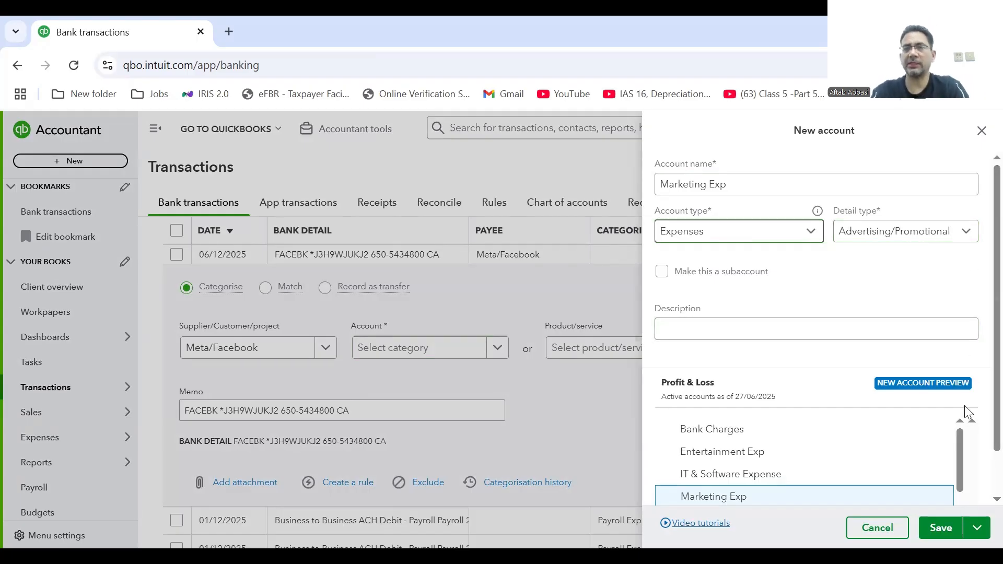
click(945, 528)
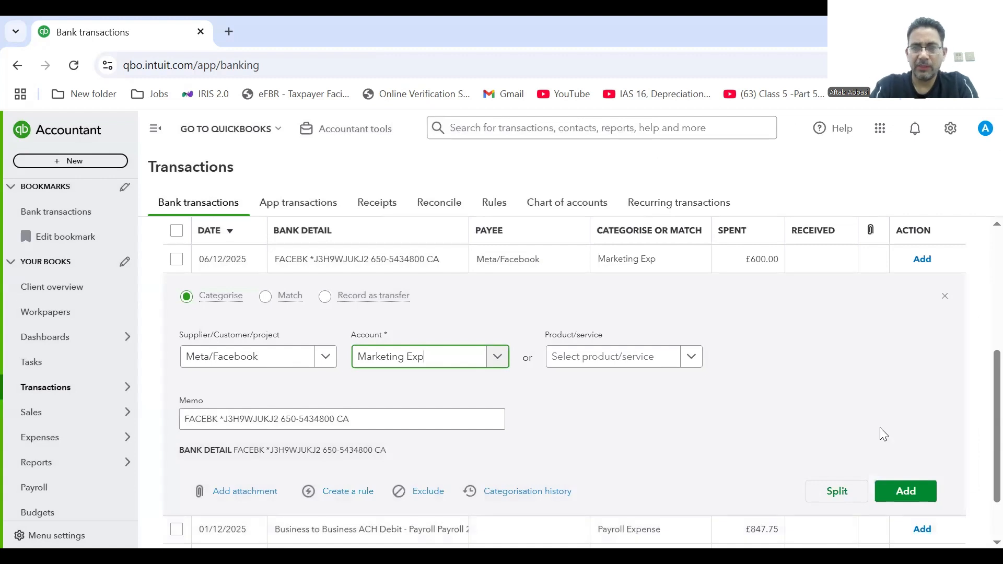
click(920, 492)
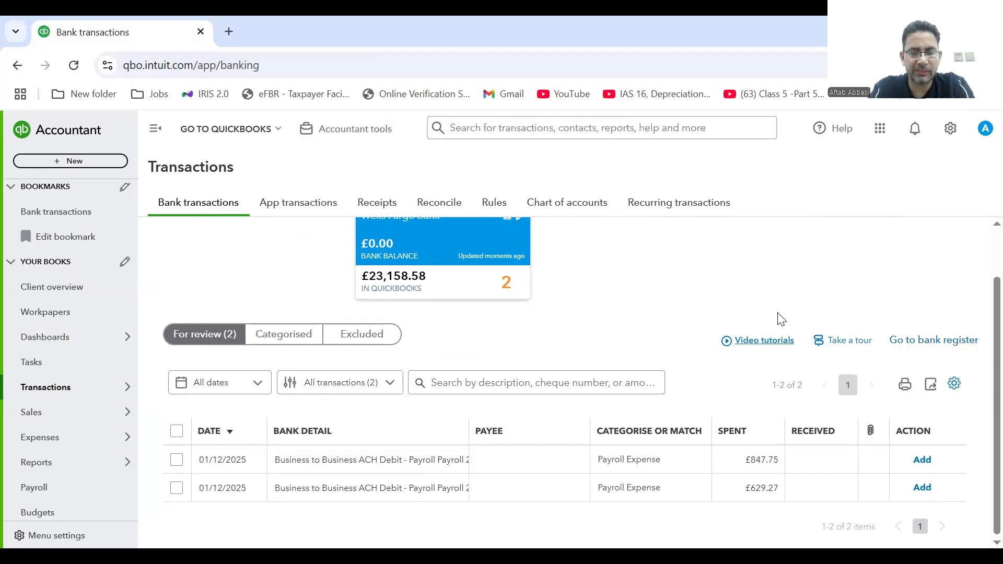
Record the £847.75 payroll debit under Salary.
click(384, 461)
scroll(899, 450, down, 2)
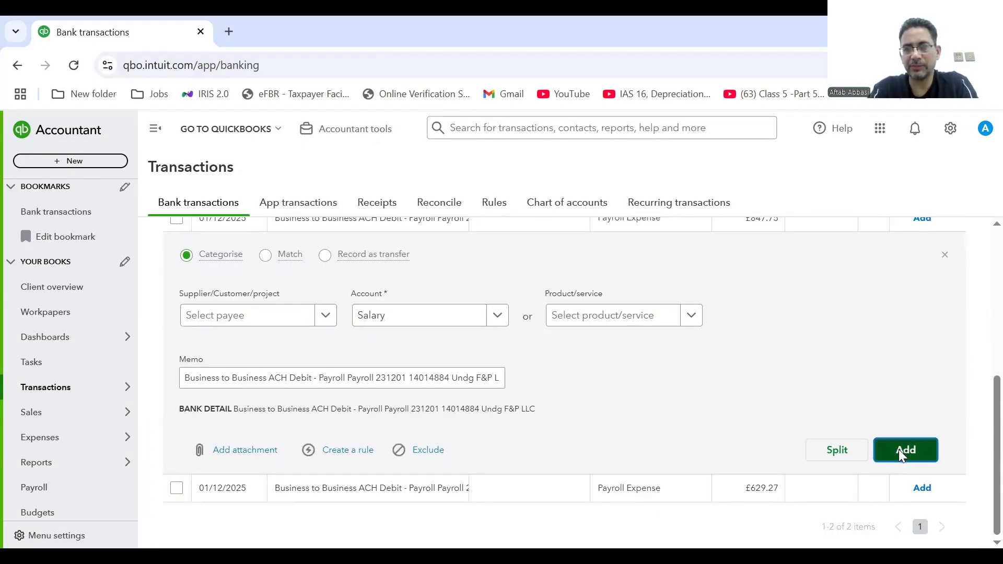
click(900, 452)
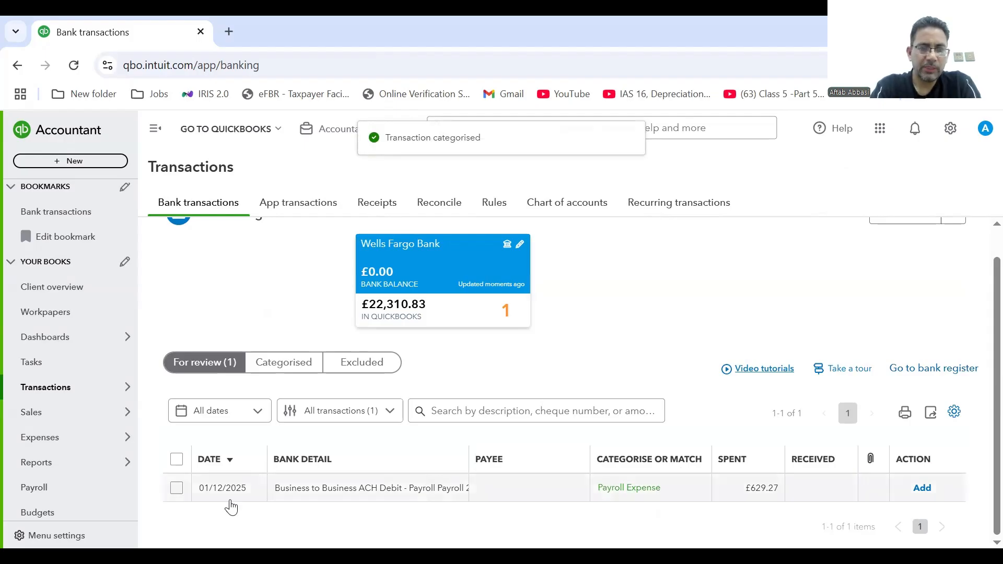
Batch-accept the remaining £629.27 payroll debit.
click(176, 489)
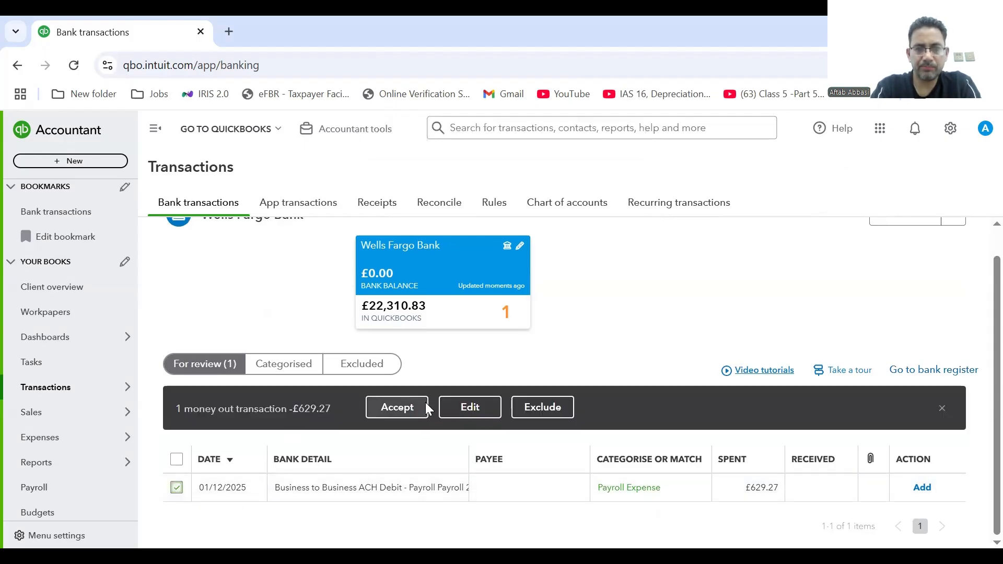
click(397, 408)
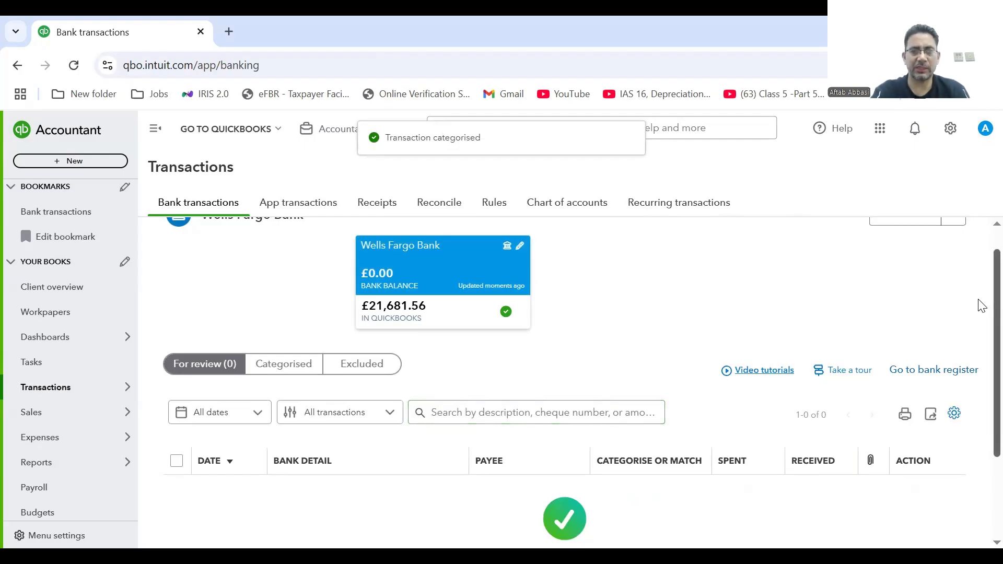
scroll(982, 306, up, 1)
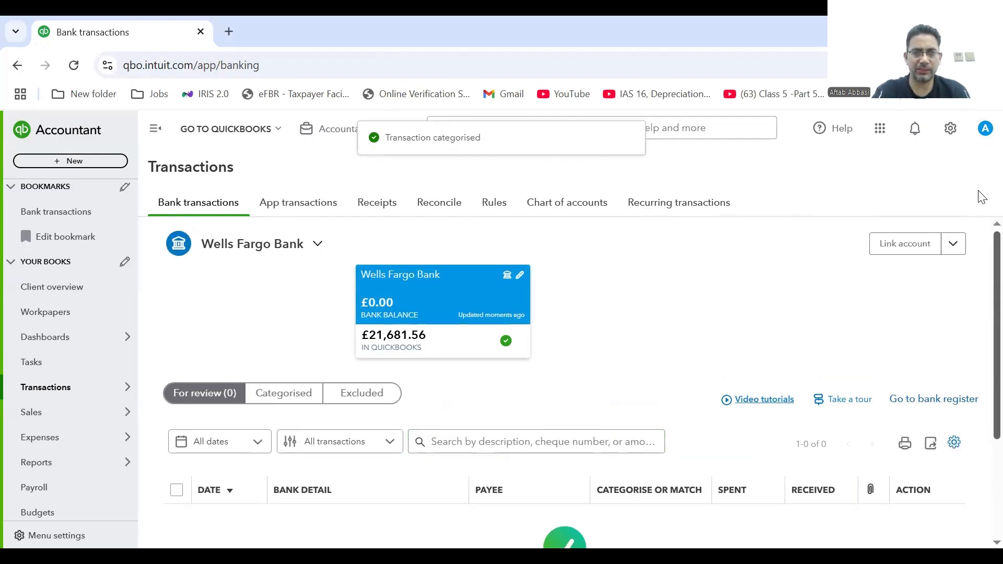
Switch to the Categorised tab and scroll through the nine Wells Fargo transactions and their categories.
click(254, 396)
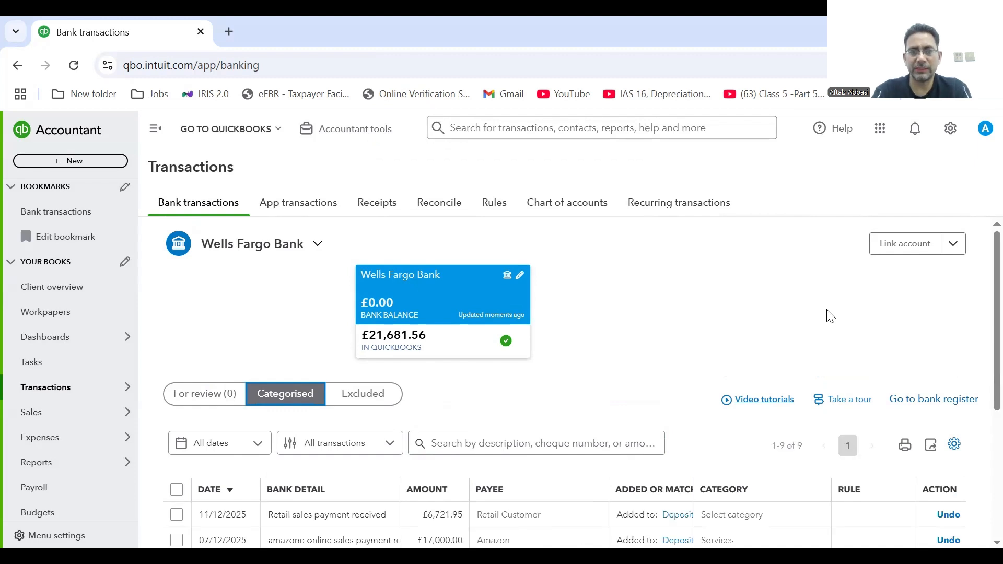
scroll(981, 355, down, 1)
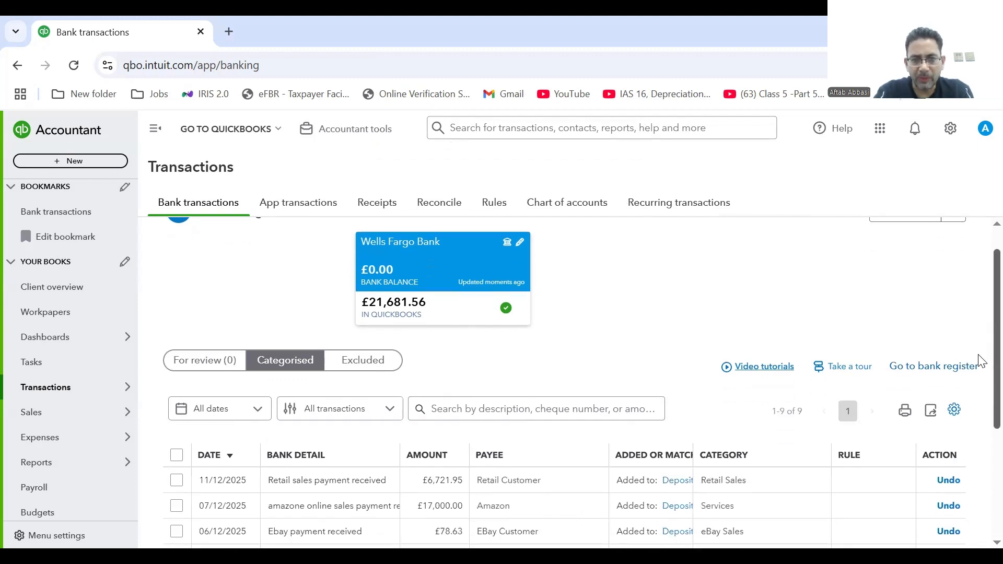
scroll(982, 360, down, 4)
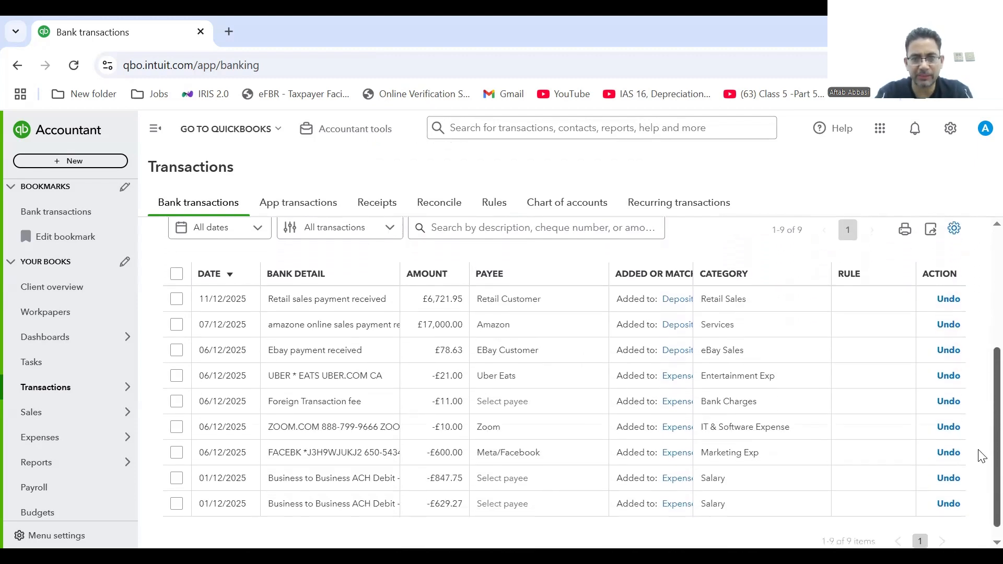
scroll(981, 455, down, 1)
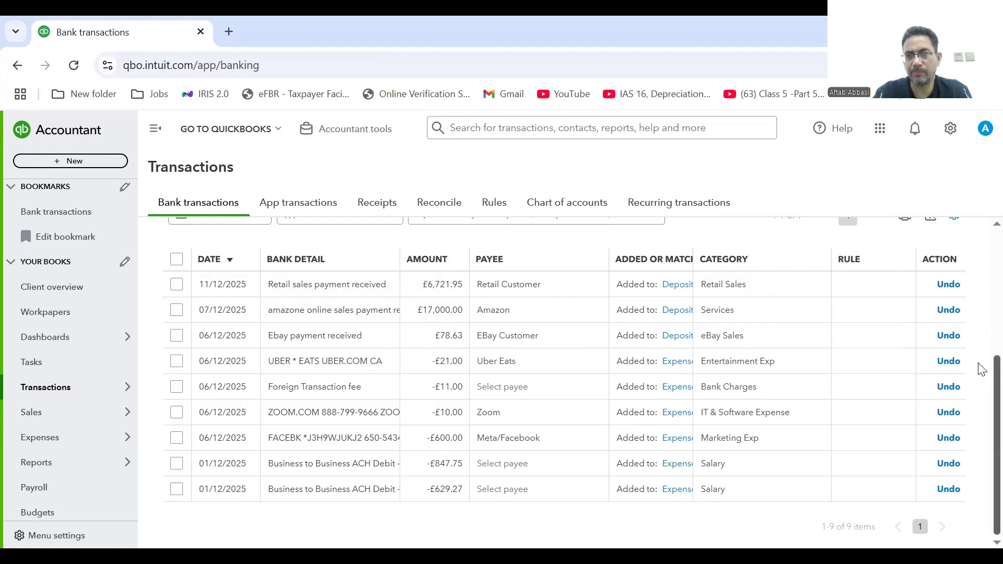
scroll(980, 387, up, 4)
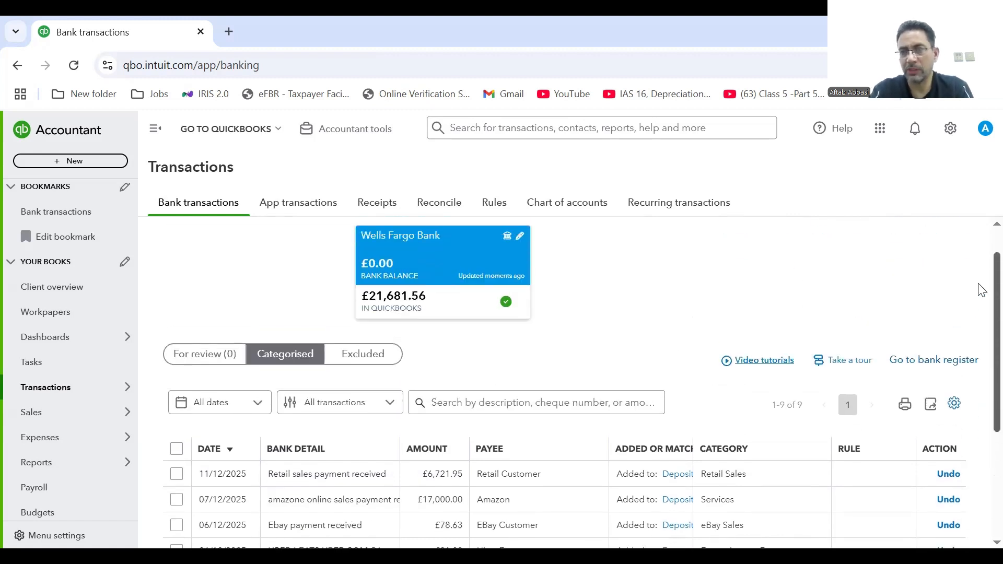
drag(979, 284, 979, 340)
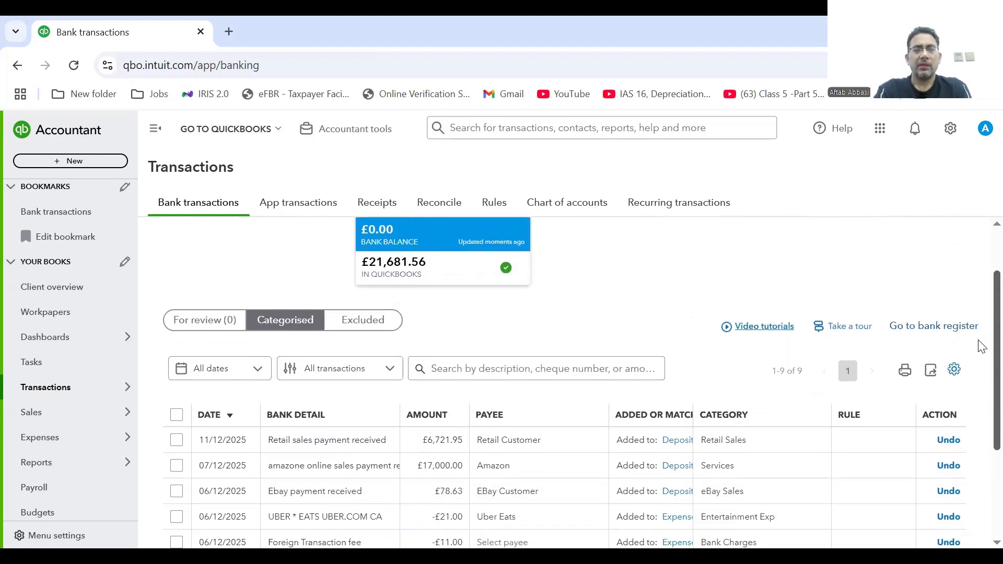
scroll(982, 346, down, 2)
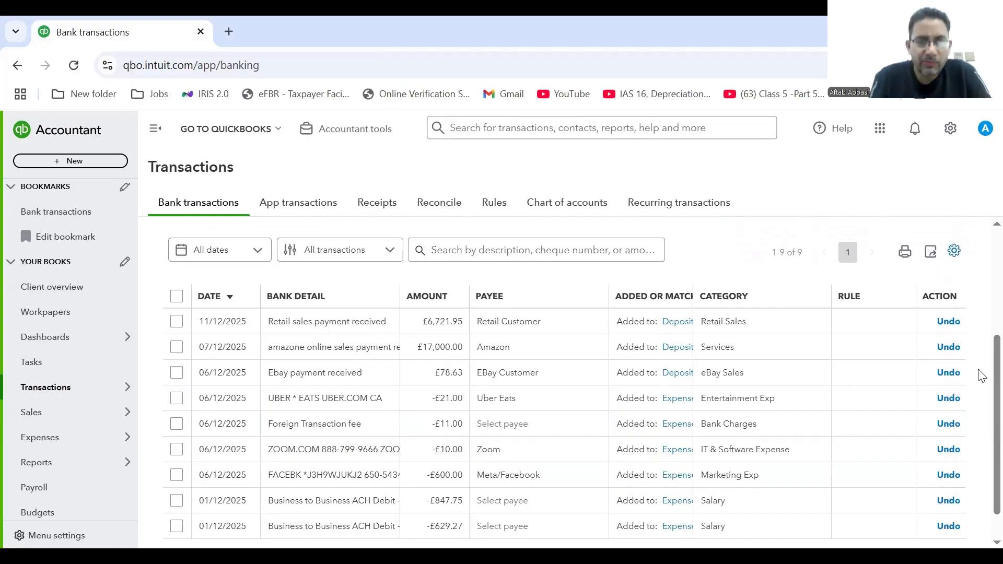